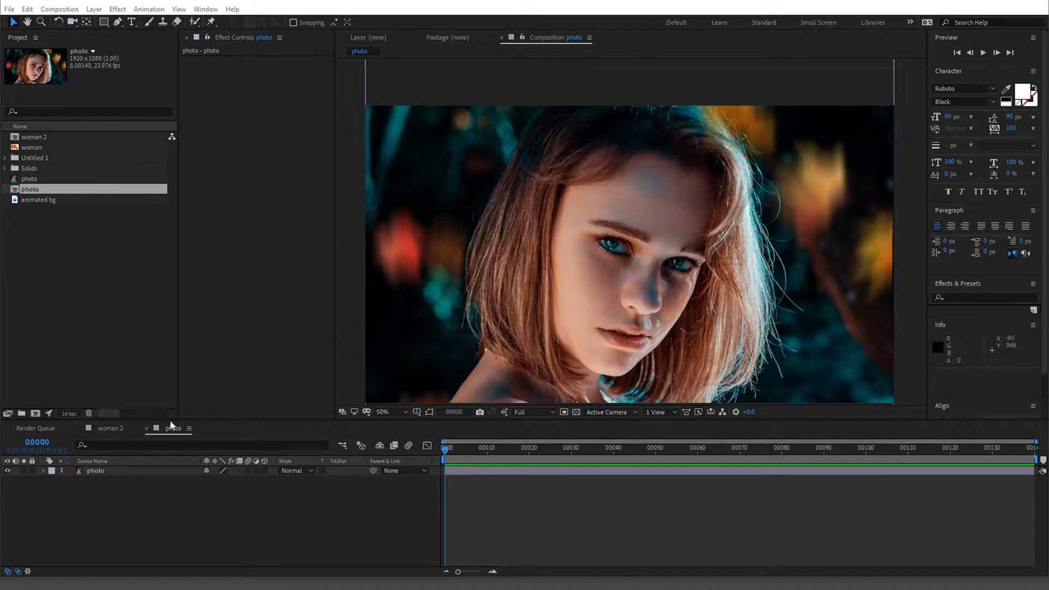
Close the photo composition and deselect the woman layer in the woman 2 composition.
left_click(146, 428)
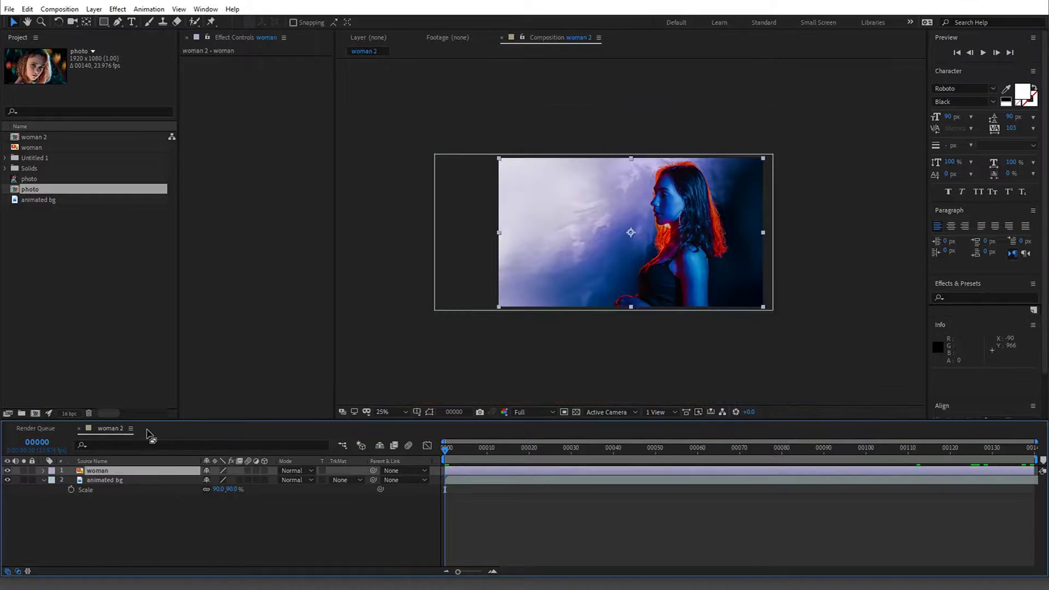
left_click(609, 386)
key("period")
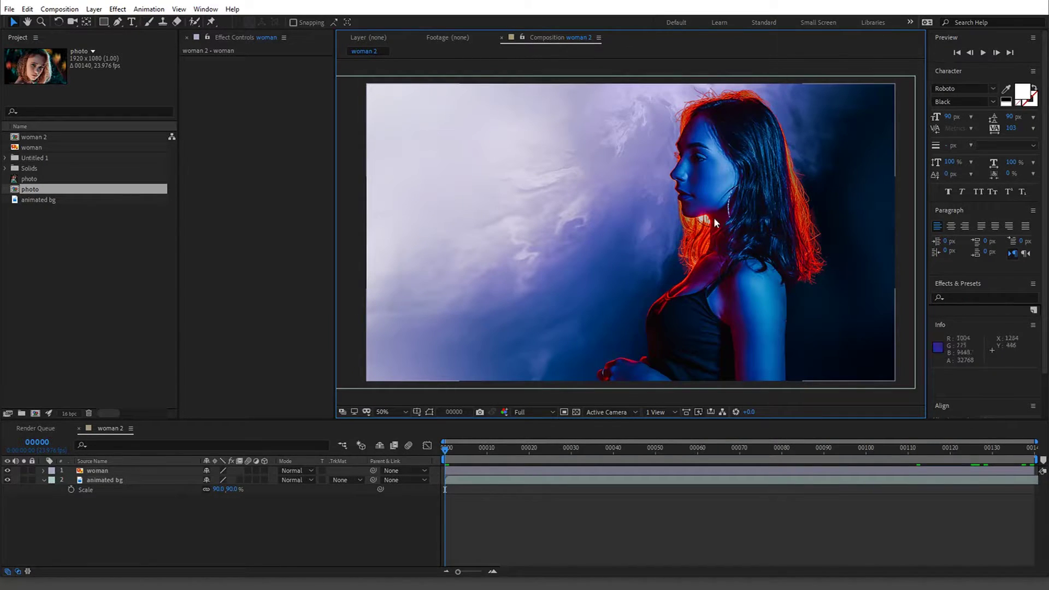
key("comma")
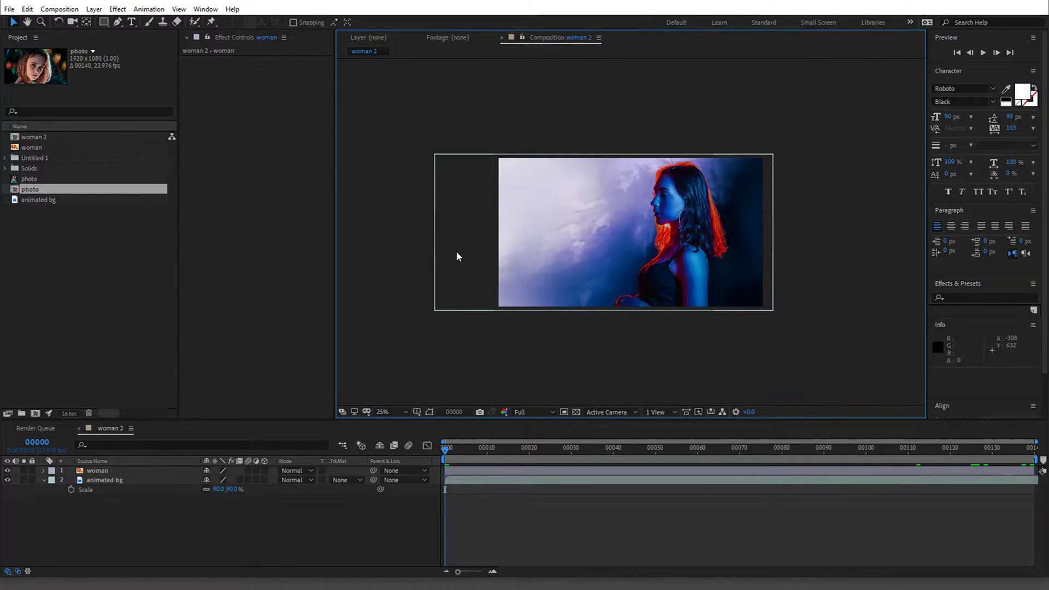
Scrub through the woman 2 timeline to examine how the background moves behind the woman, returning to the first frame.
left_click(458, 448)
left_click_drag(463, 447, 760, 449)
key("Home")
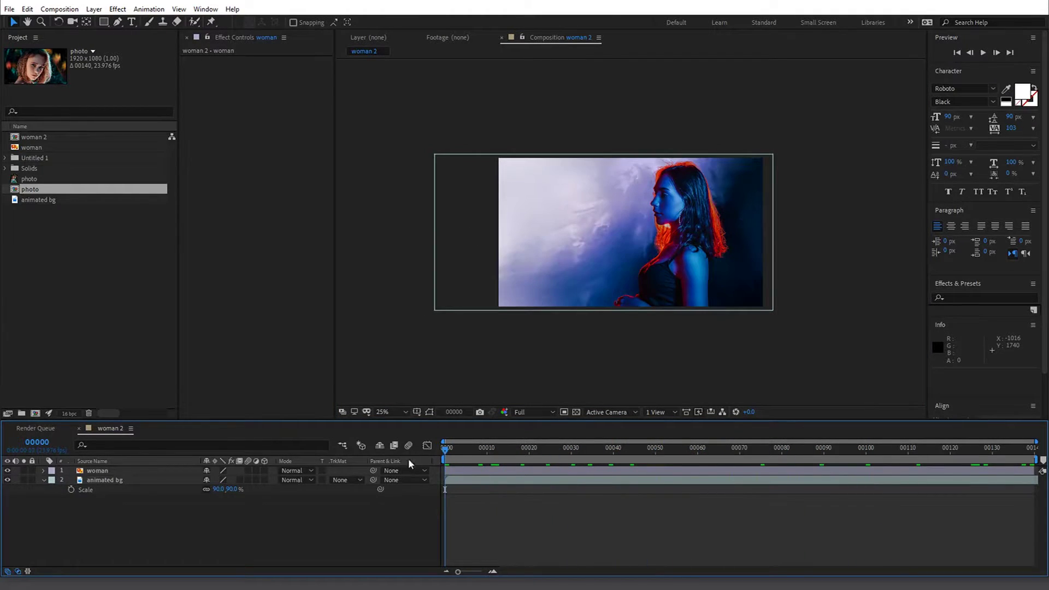
key("period")
key("period")
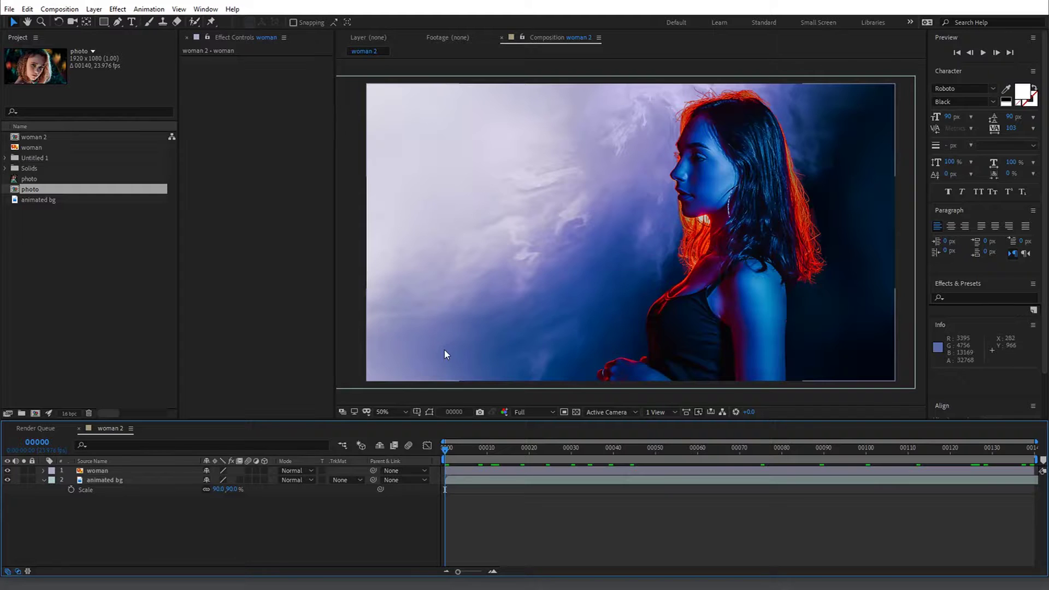
key("comma")
key("comma")
left_click_drag(475, 451, 710, 454)
key("Home")
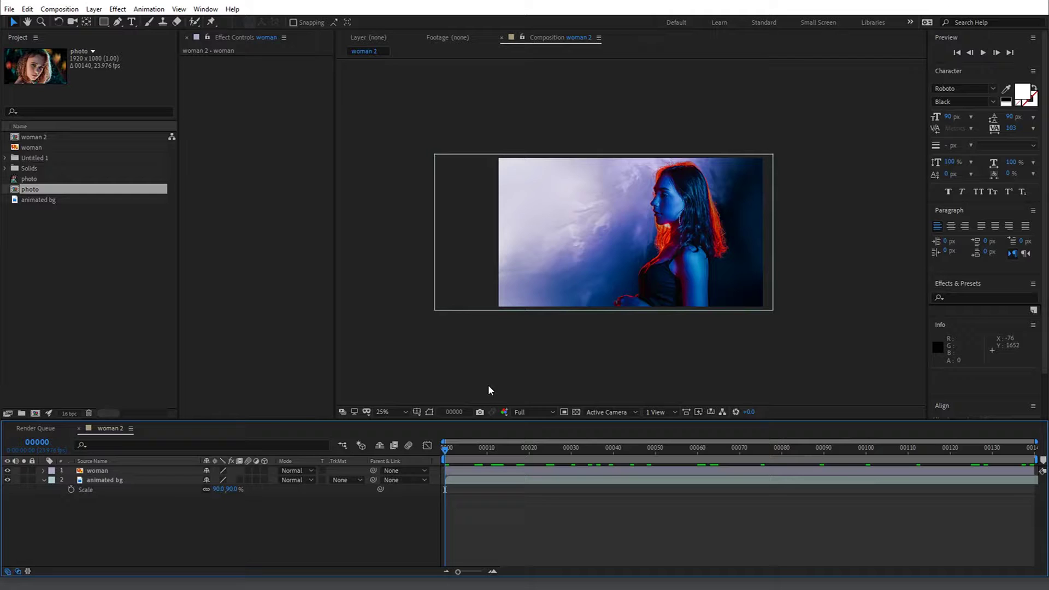
Pre-compose the animated bg layer as bg, moving all attributes into the new composition.
left_click(132, 480)
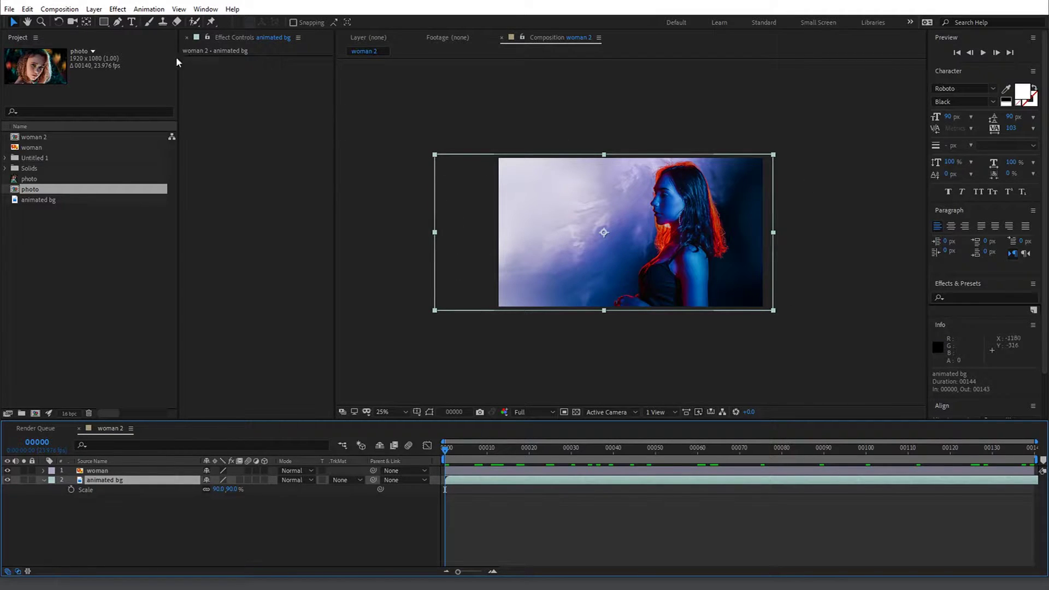
left_click(92, 10)
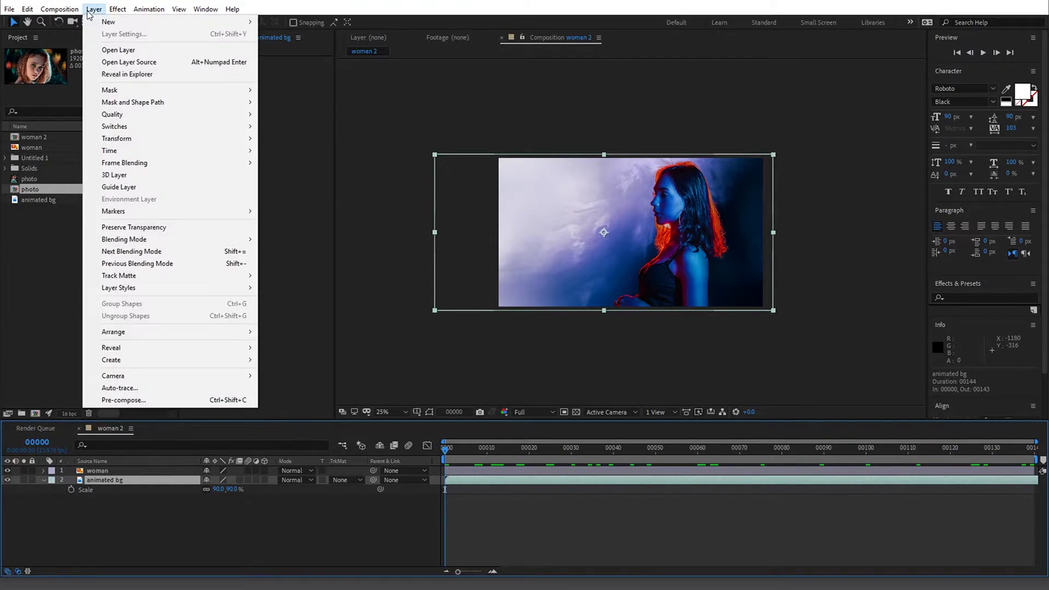
left_click(171, 399)
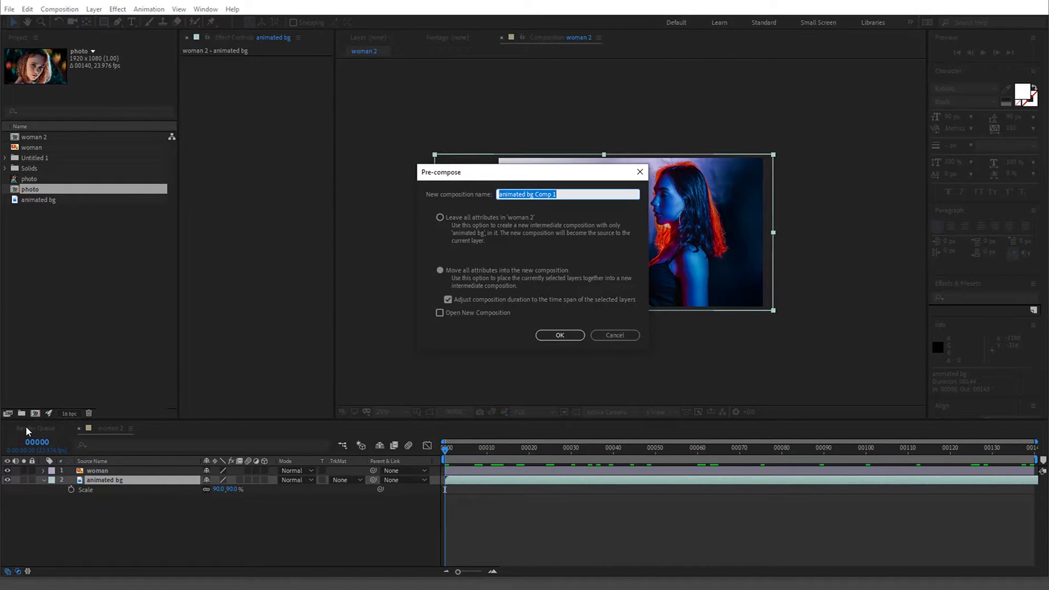
type("bg")
key("Return")
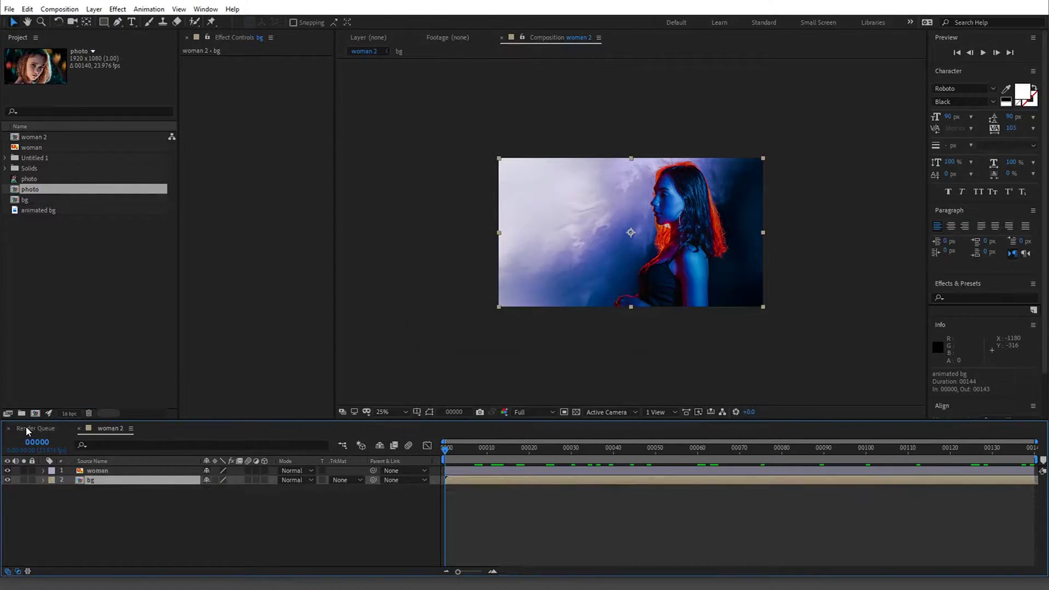
Undo the pre-composition of the animated background layer after scrubbing the timeline.
left_click_drag(532, 448, 437, 451)
key("ctrl+z")
left_click(276, 297)
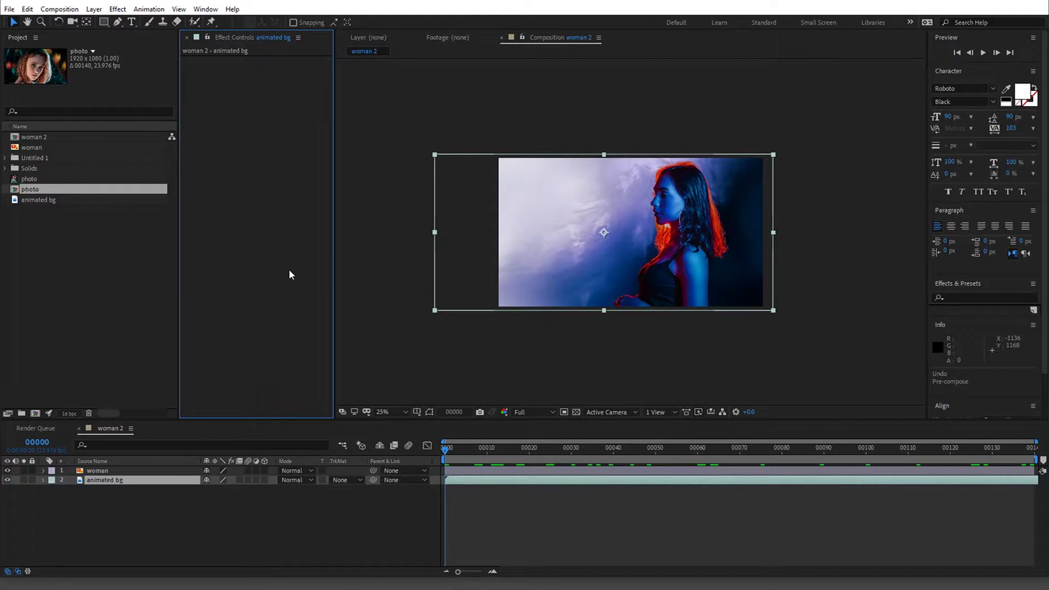
Apply the Set Matte effect to the animated bg layer.
key("ctrl+space")
type("se")
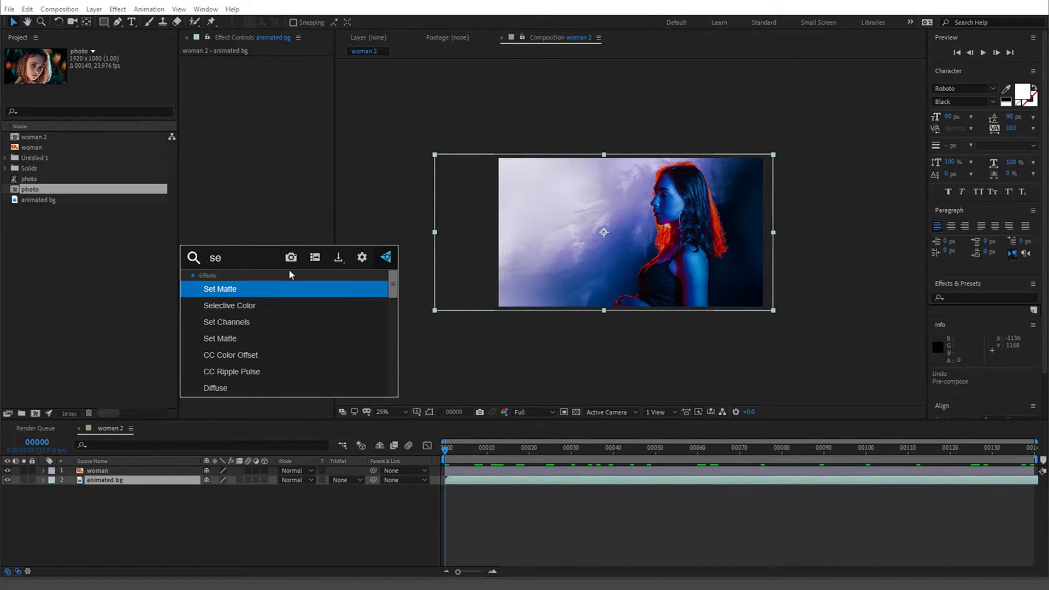
key("Return")
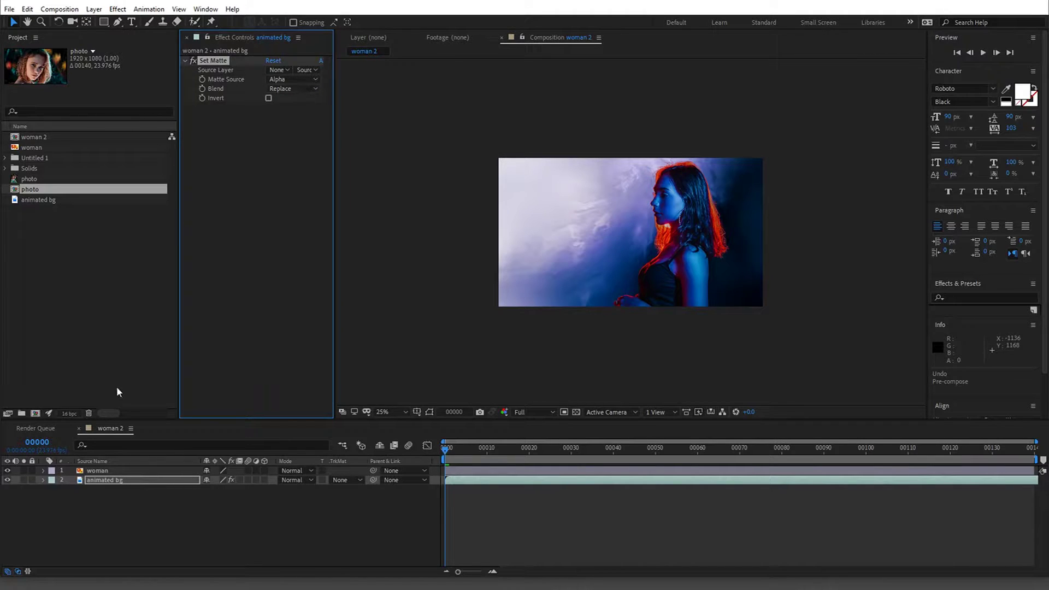
Hide the woman layer and set it as Set Matte's source layer, then view the matte source options.
left_click(7, 470)
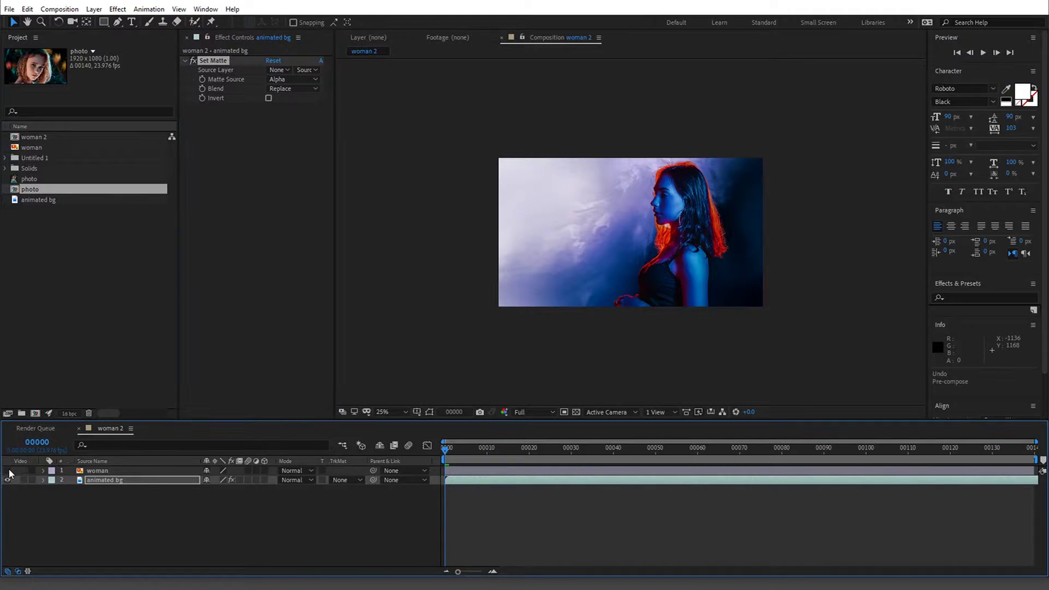
left_click(285, 71)
left_click(296, 97)
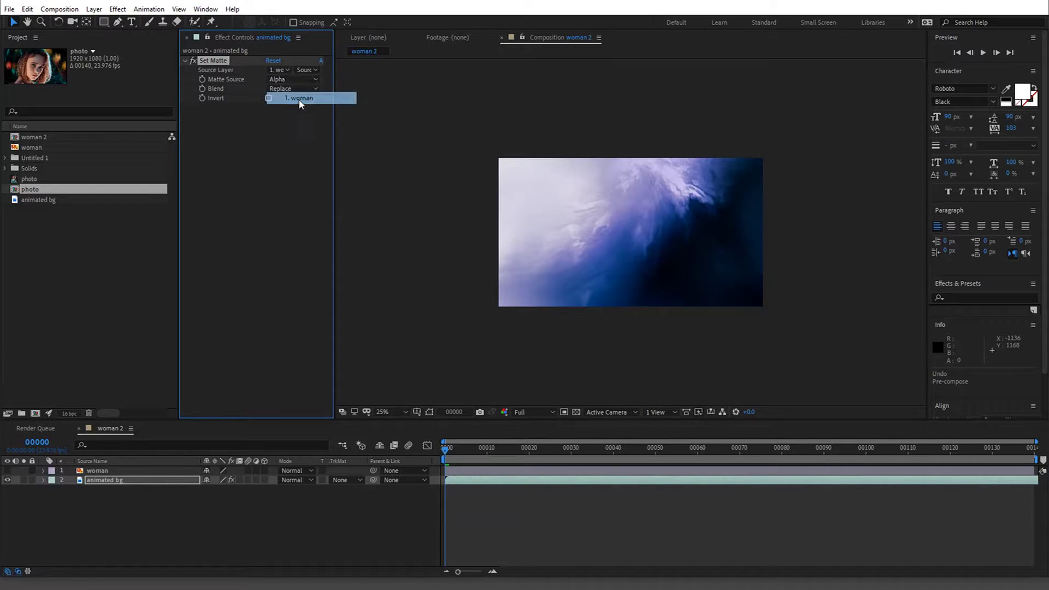
left_click(300, 79)
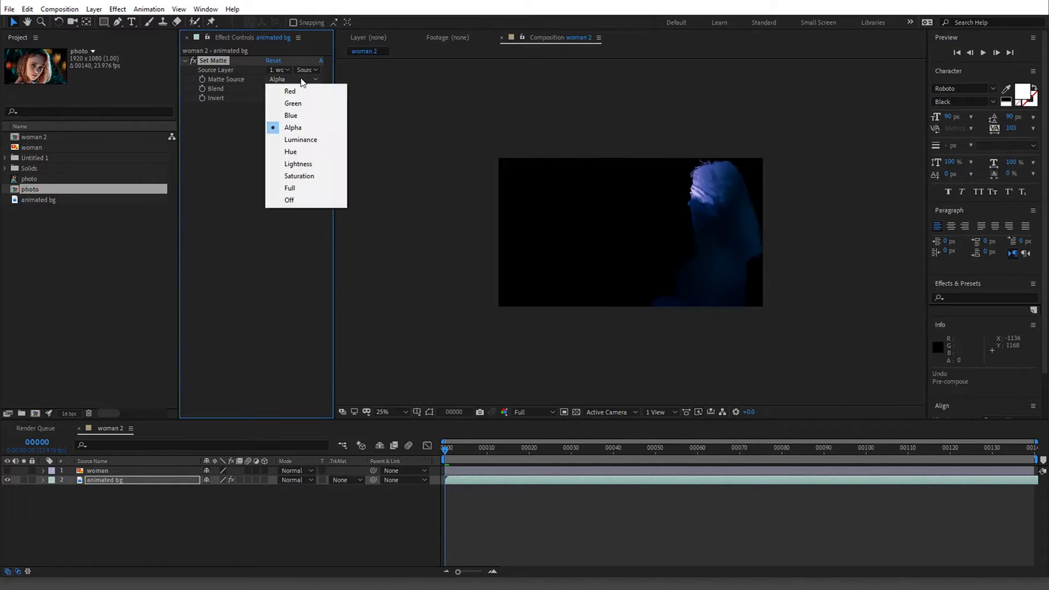
Delete the Set Matte effect from the animated bg layer.
left_click(158, 471)
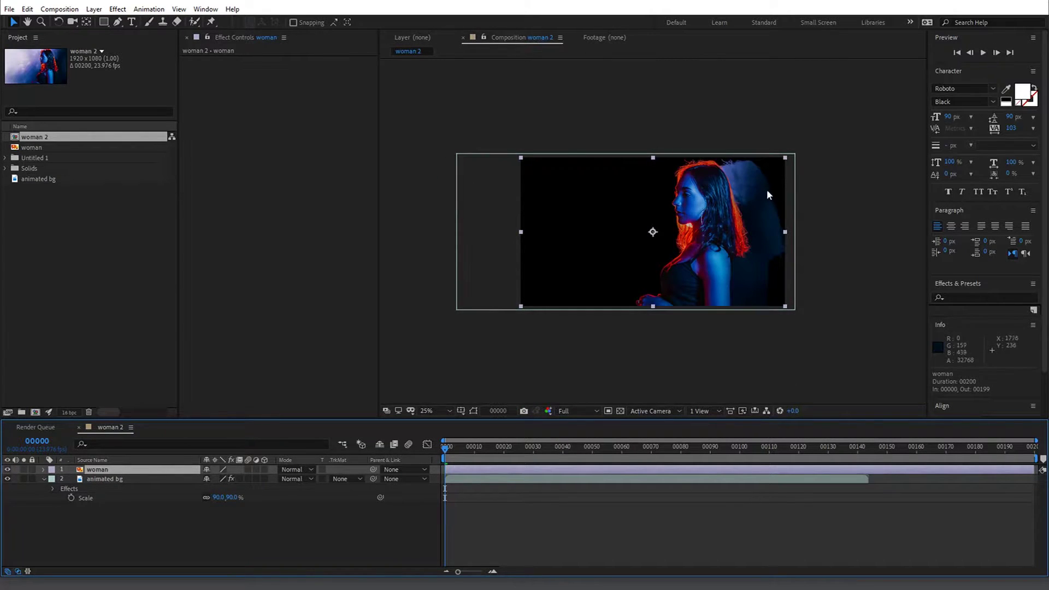
left_click(123, 476)
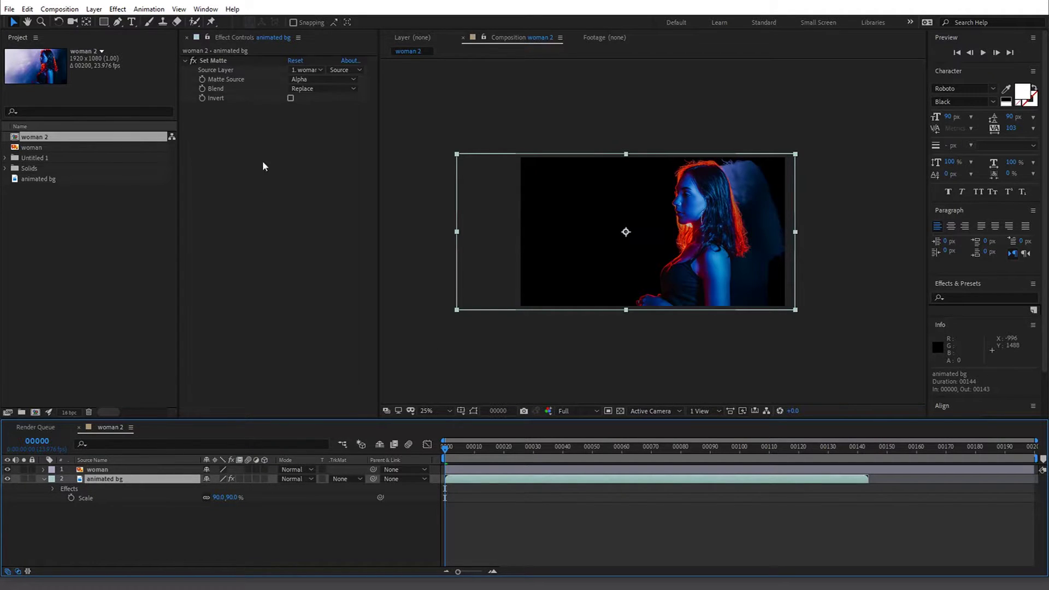
left_click(212, 62)
key("Delete")
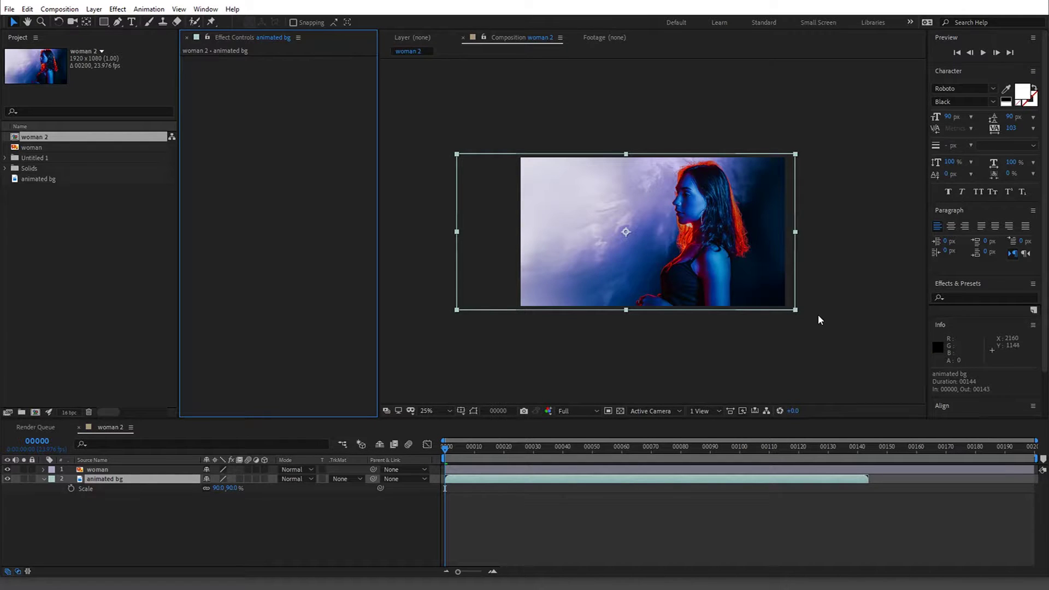
Apply the Tint effect to the animated bg layer.
key("period")
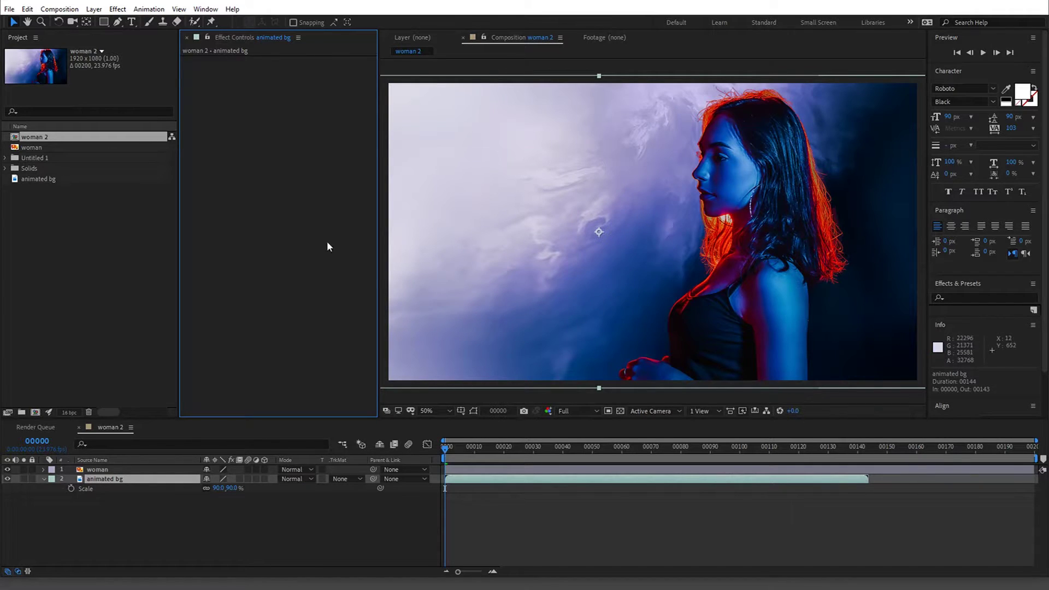
key("ctrl+space")
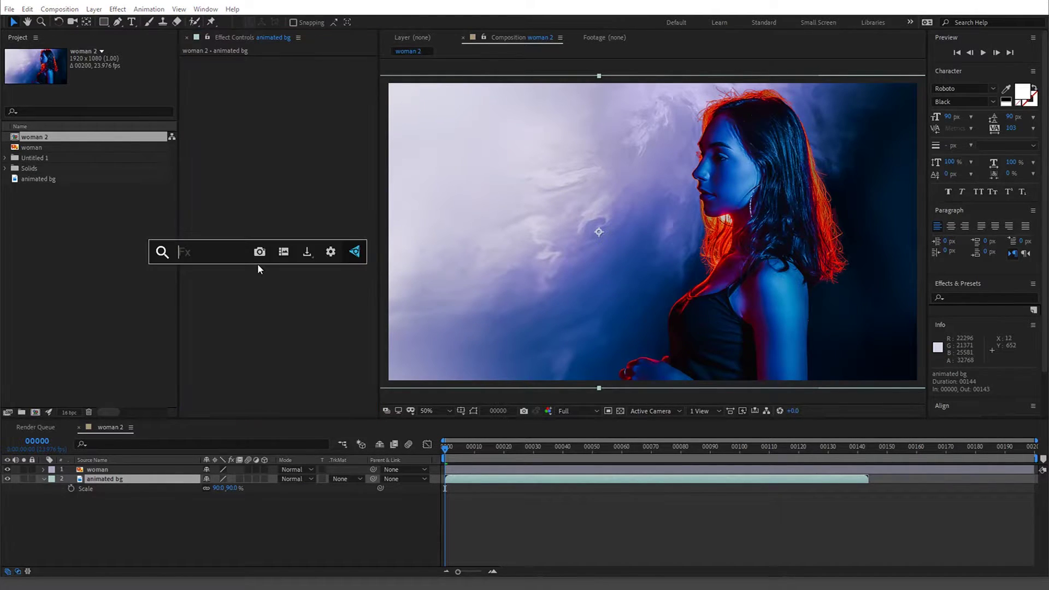
type("tin")
key("Return")
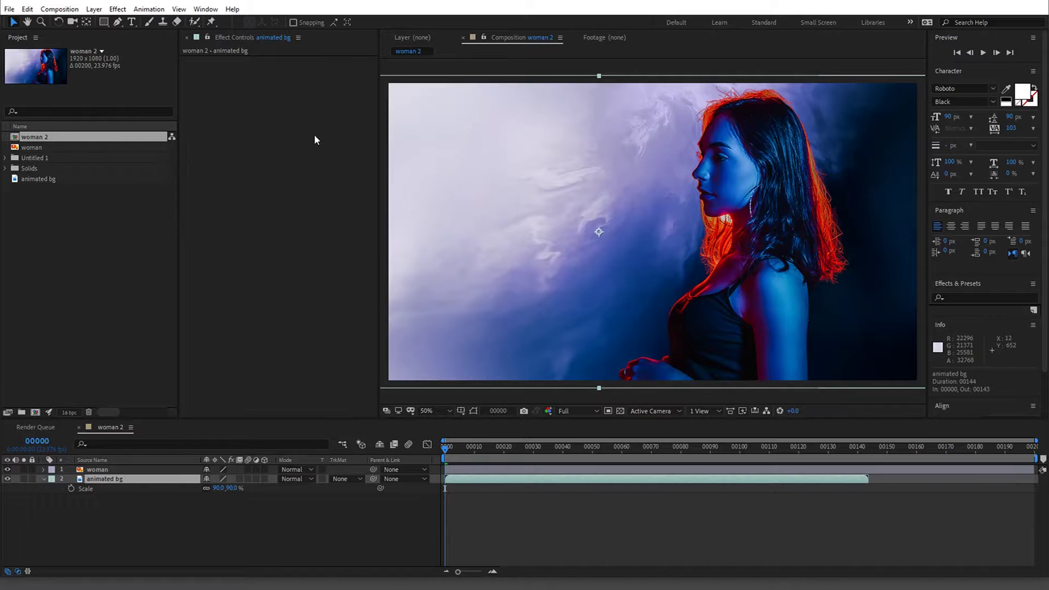
Map the Tint effect's black to a very dark navy blue and set Amount to Tint to 100%.
left_click(295, 80)
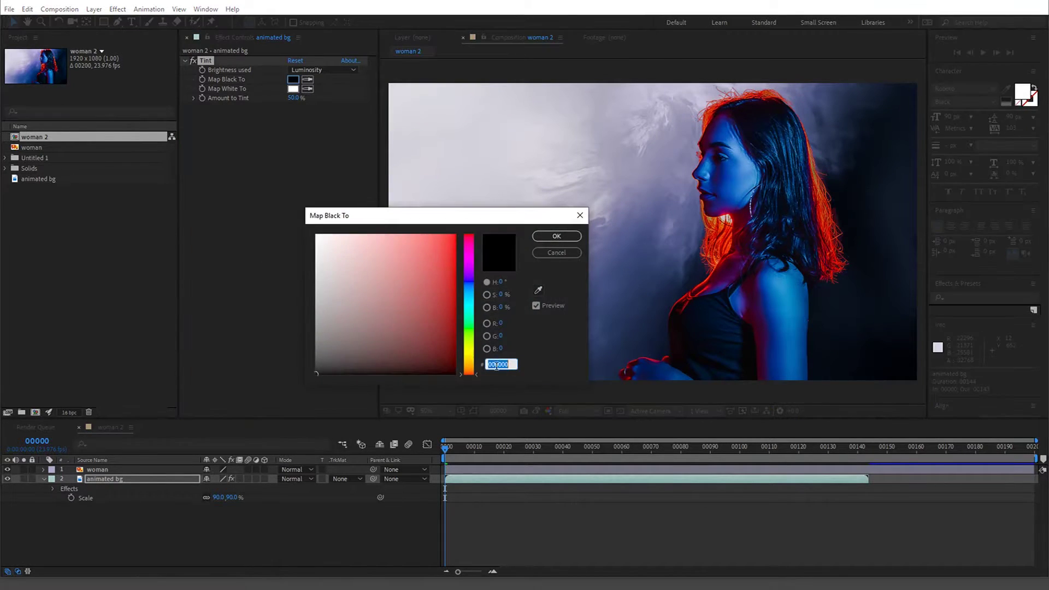
type("01")
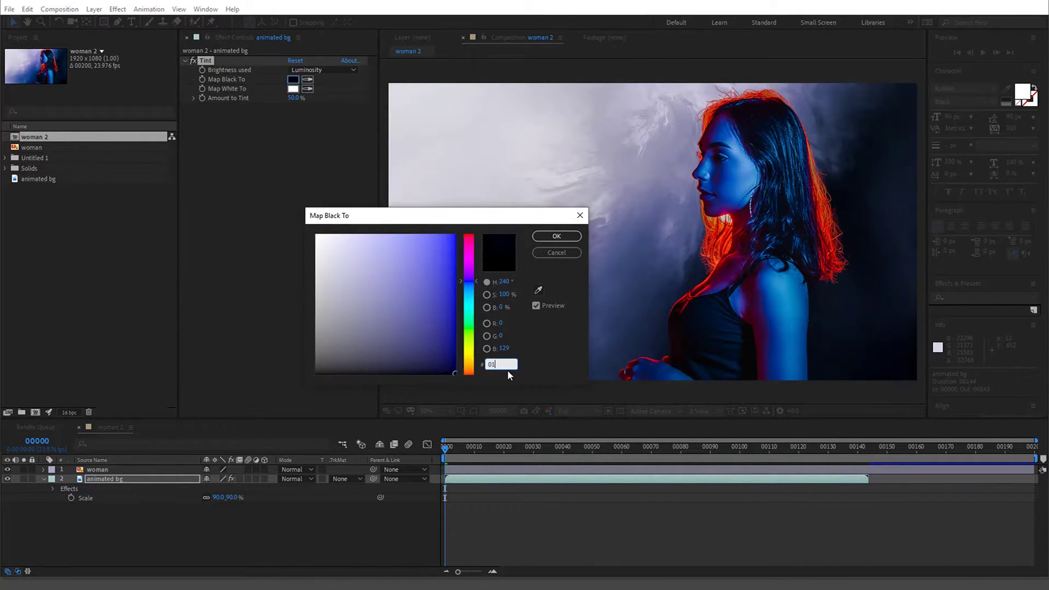
type("1a4a")
key("Return")
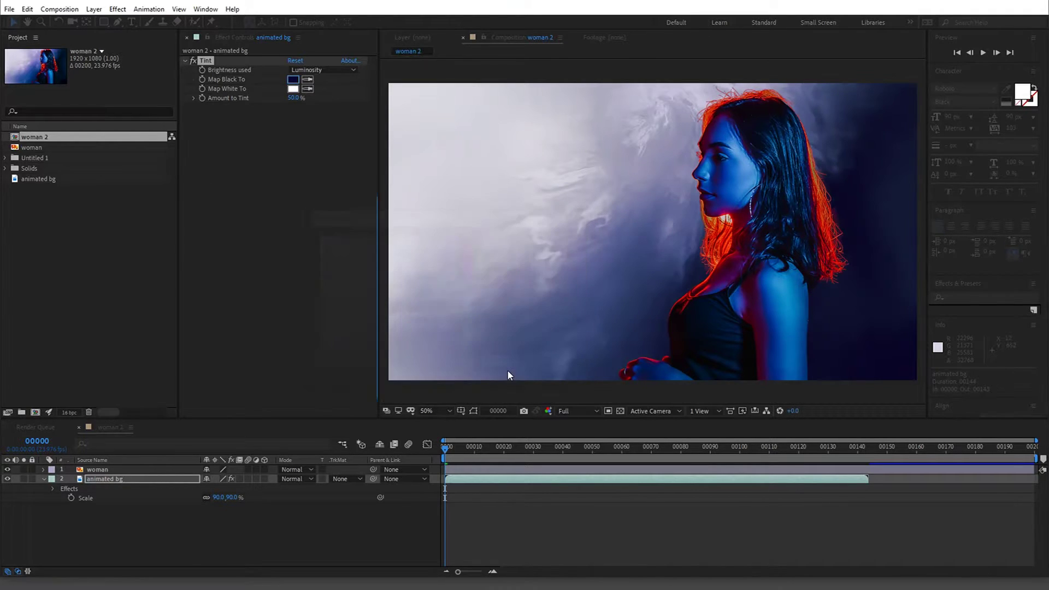
left_click_drag(295, 98, 426, 103)
Map the Tint effect's white to a strong red.
left_click(293, 88)
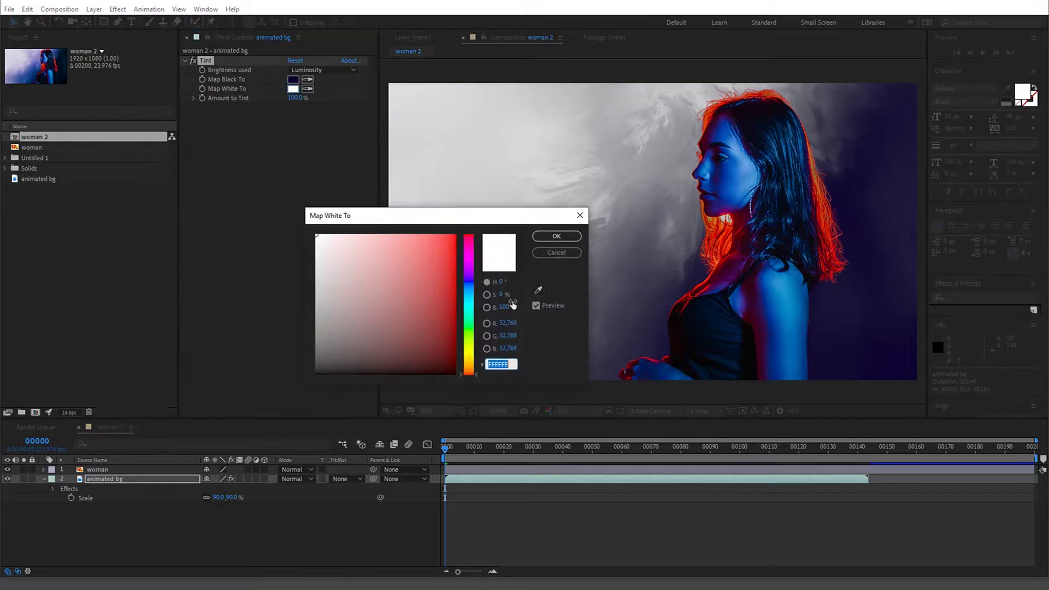
type("A")
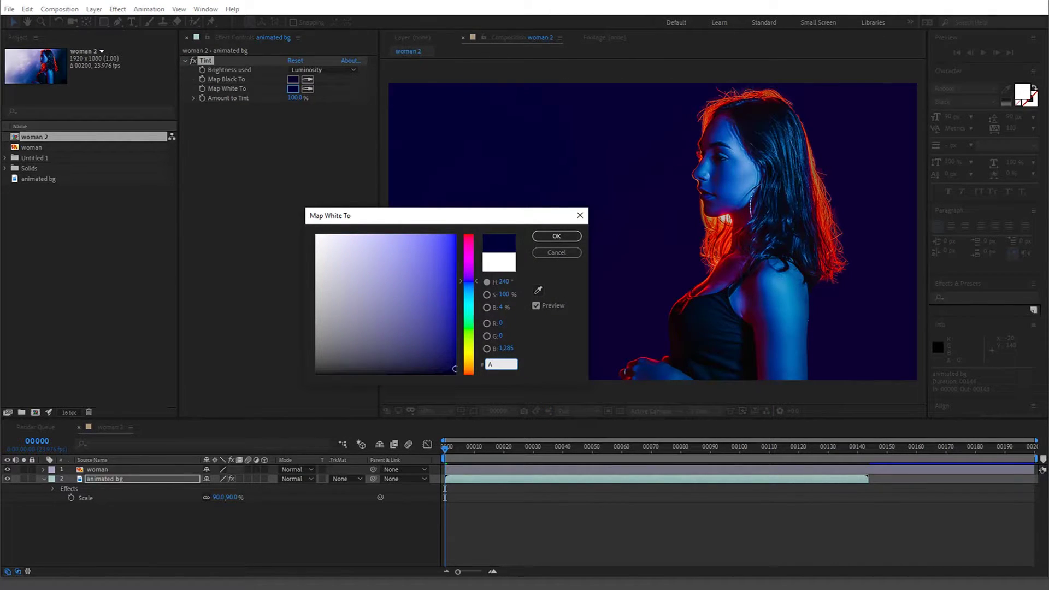
type("B0000")
key("Return")
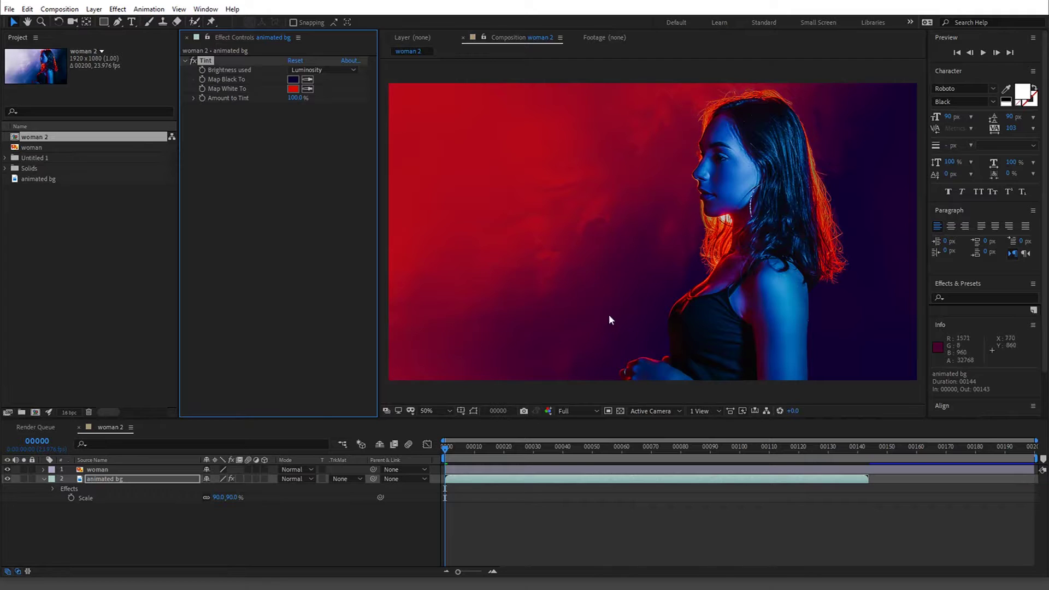
Move the animated bg layer 92 px horizontally to position 856, 540, and deselect it.
key("comma")
key("period")
left_click(593, 288)
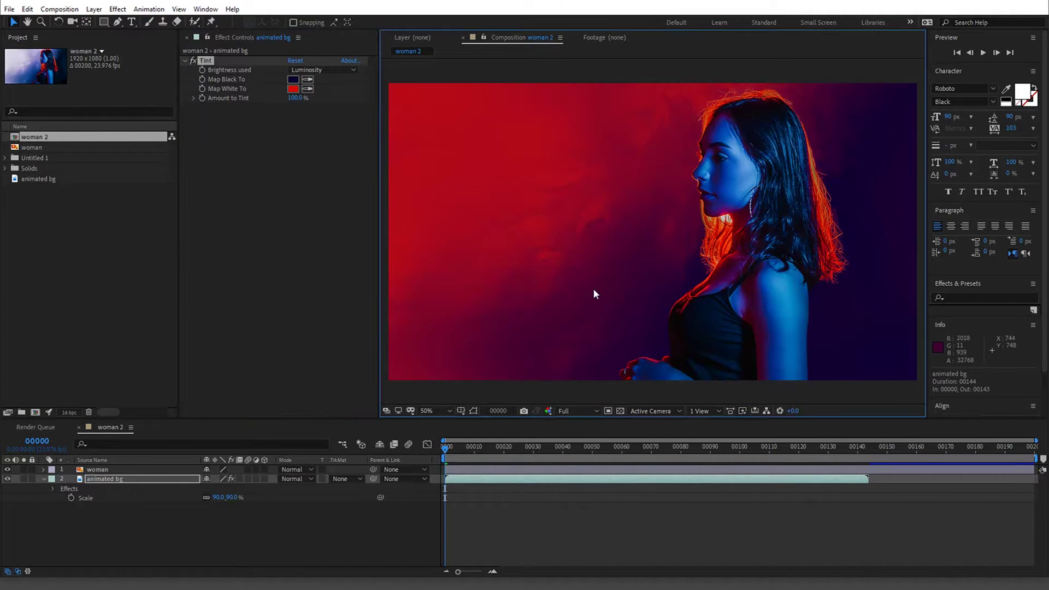
key("comma")
left_click(183, 479)
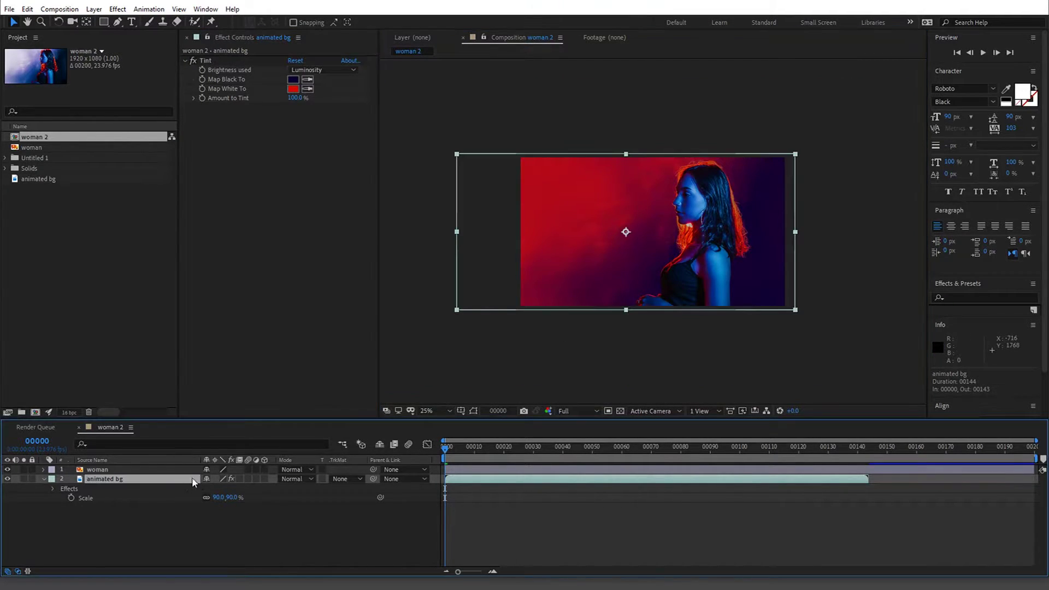
left_click_drag(790, 288, 799, 288)
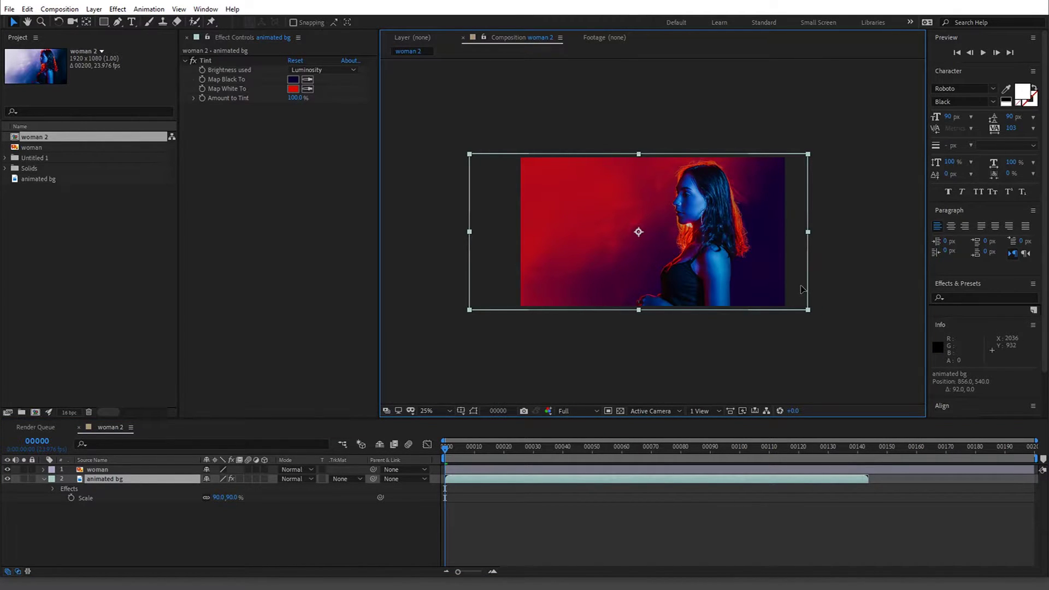
key("period")
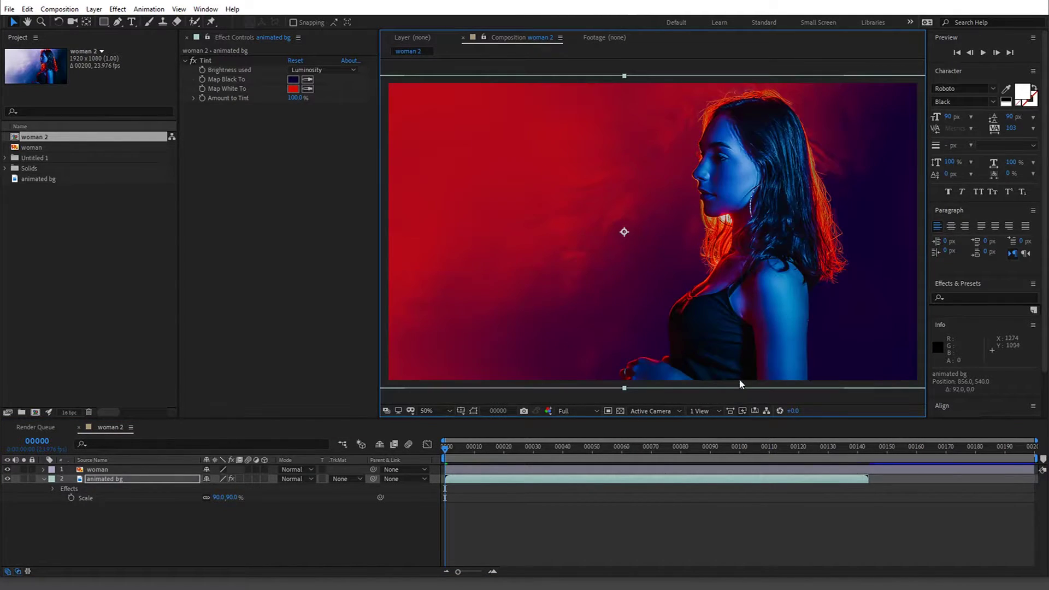
left_click(745, 64)
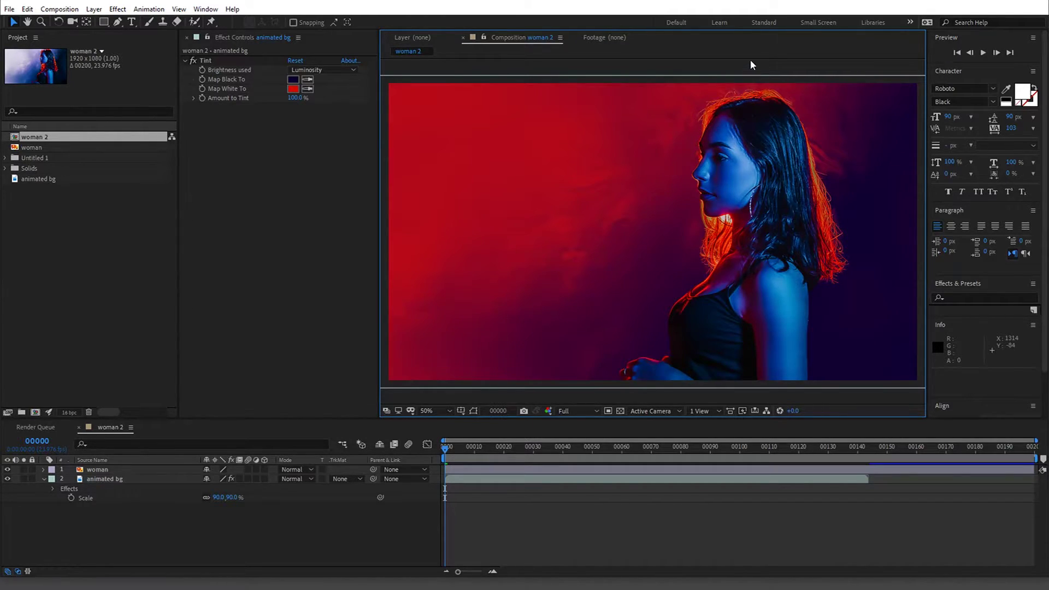
Pre-compose the animated bg layer as "bg", leaving all attributes in woman 2.
key("KP_2")
left_click(94, 9)
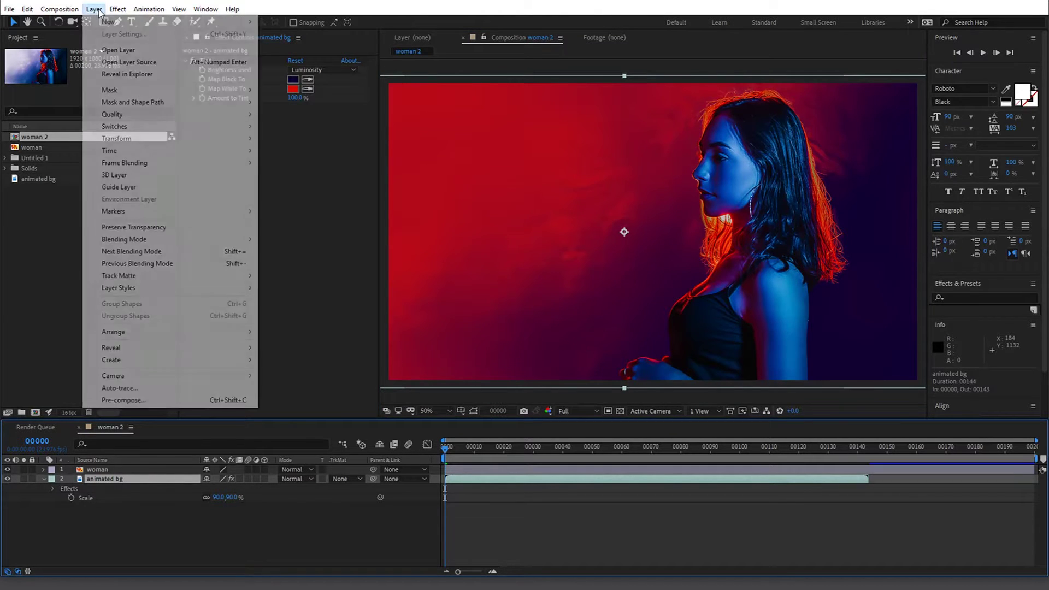
left_click(171, 400)
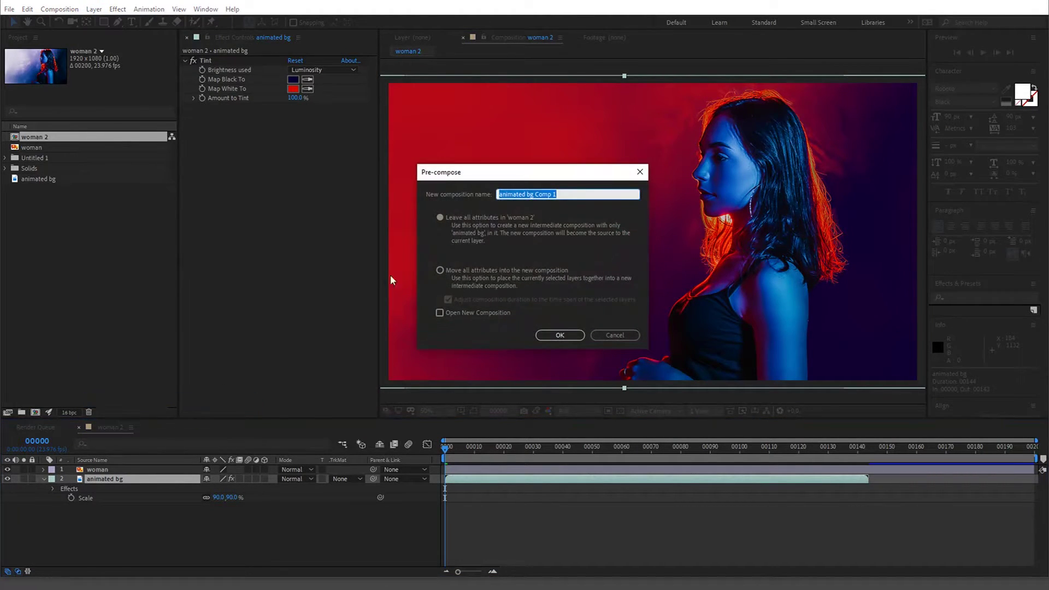
type("bg")
key("Return")
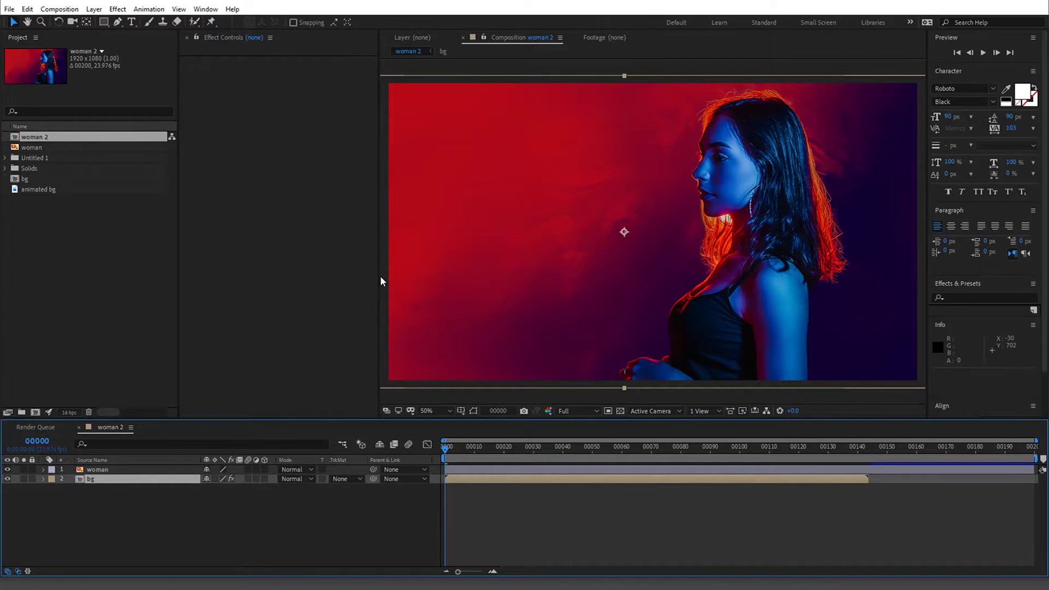
Duplicate the bg and woman layers and stack one woman and bg pair above the other pair.
left_click(128, 481)
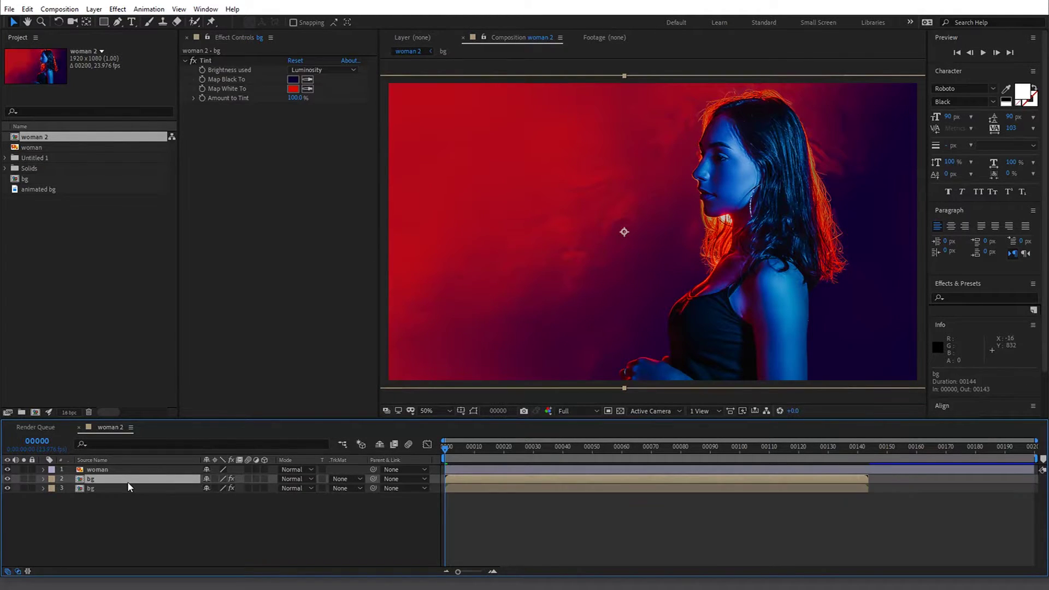
key("ctrl+v")
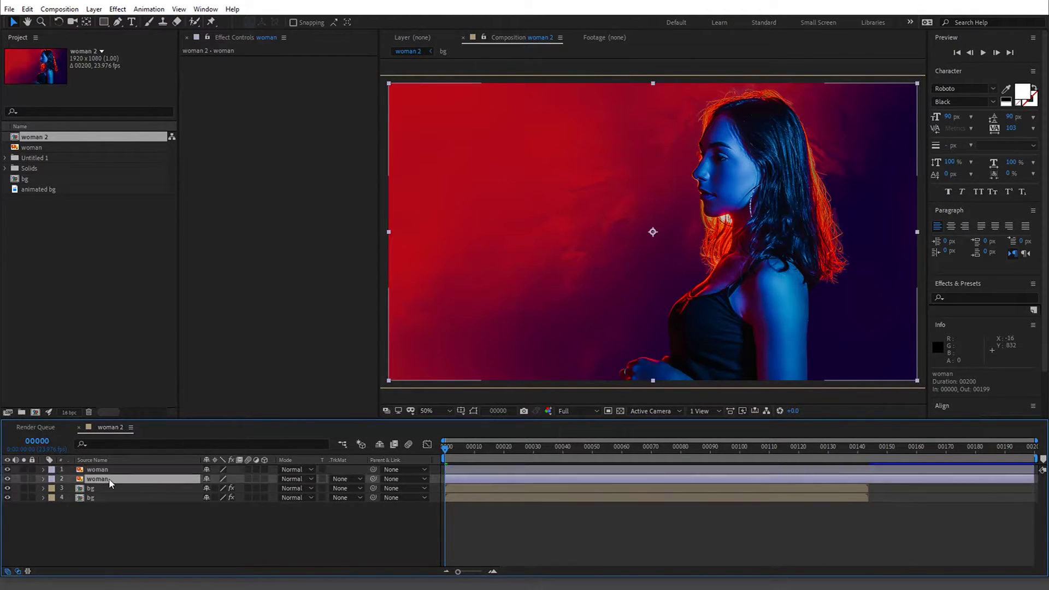
left_click(108, 487, "ctrl")
left_click_drag(107, 486, 107, 469)
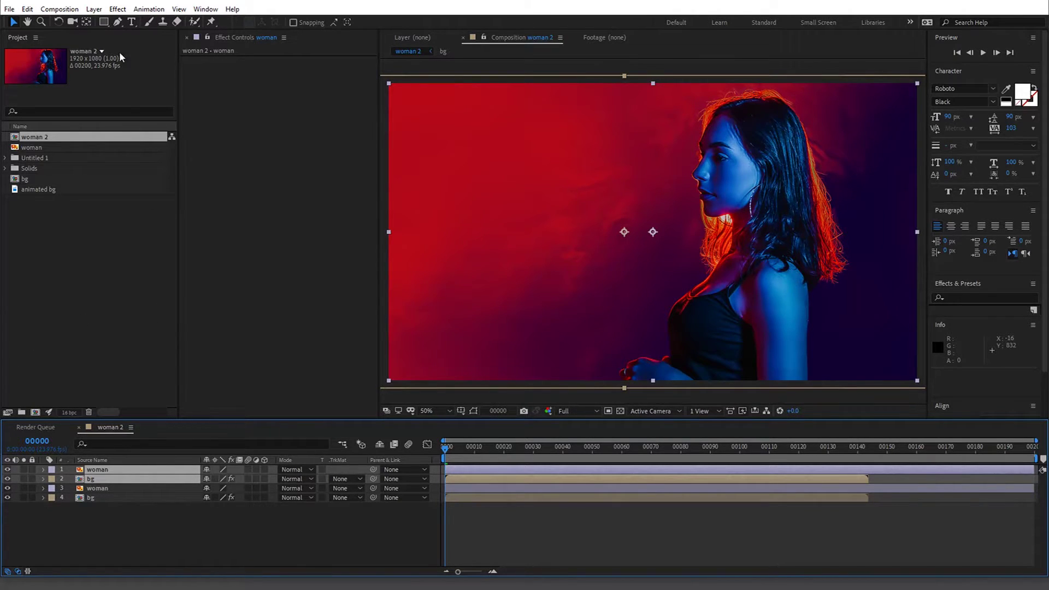
Pre-compose the upper woman and bg layers into a composition named "light_wrap".
left_click(94, 9)
left_click(110, 403)
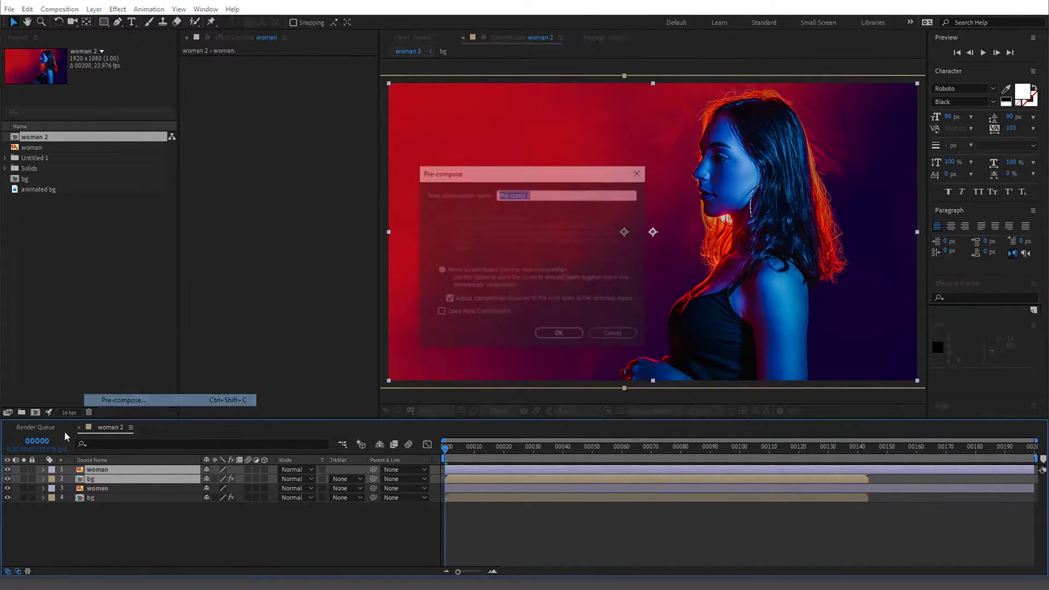
type("light_wrap")
key("Return")
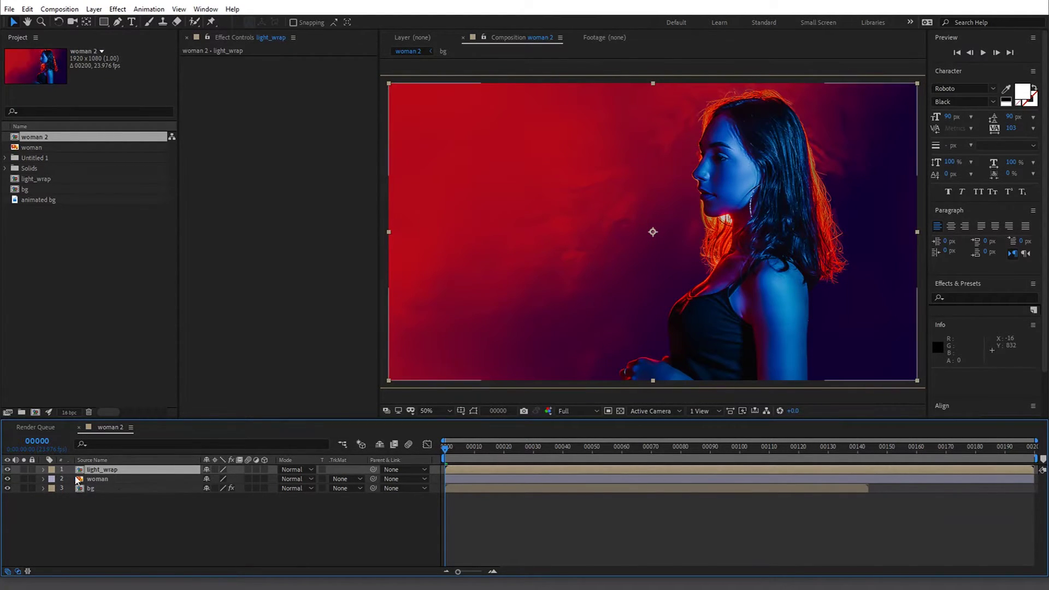
Hide the woman and bg layers beneath light_wrap, and hide the woman layer inside the light_wrap composition.
left_click_drag(7, 479, 7, 488)
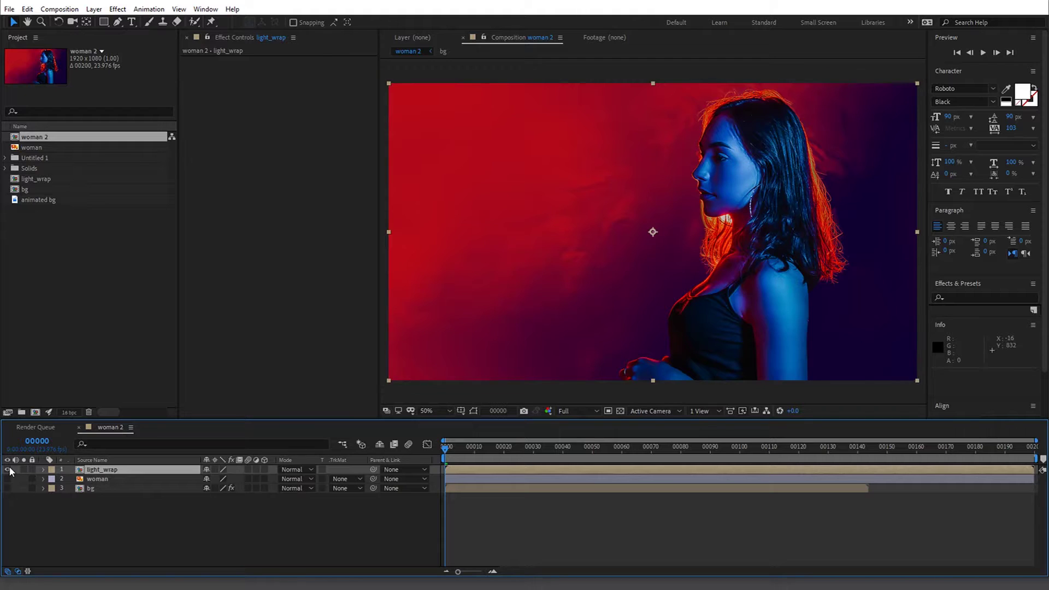
double_click(122, 468)
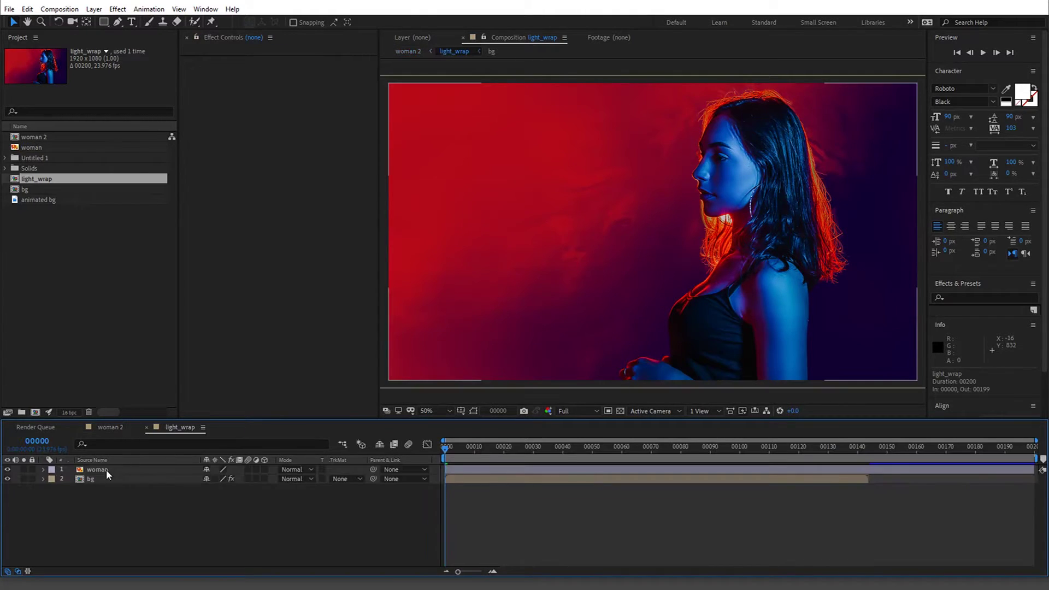
left_click(7, 469)
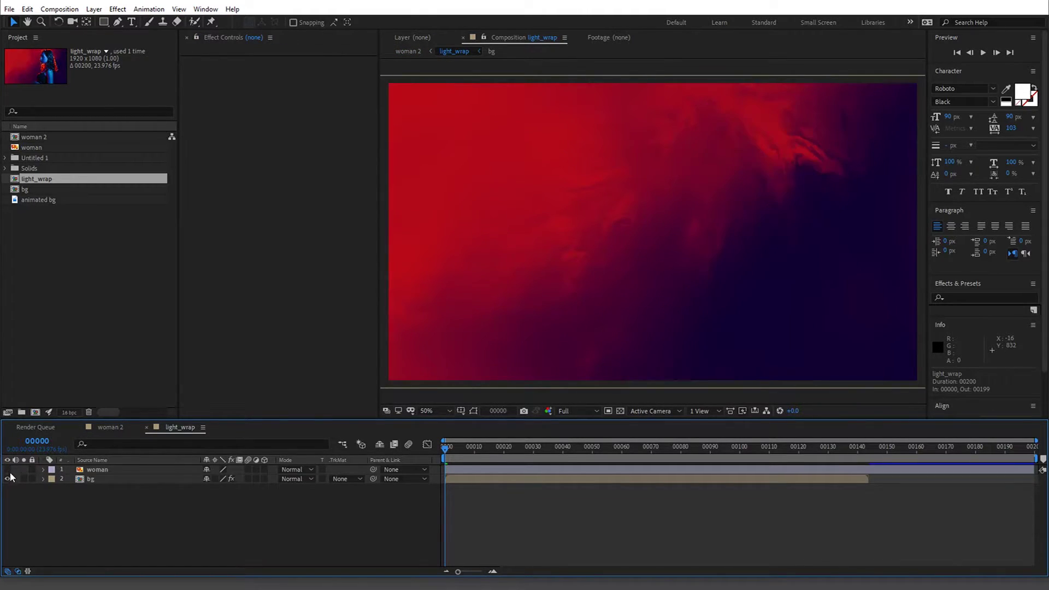
Apply the Set Matte effect to the bg layer inside the light_wrap composition.
left_click(146, 478)
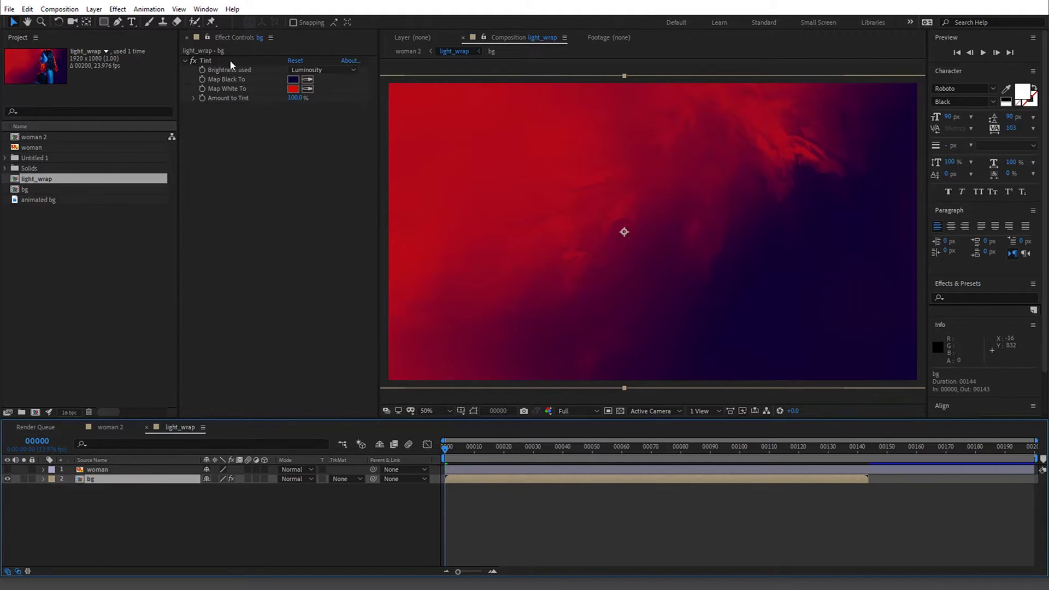
left_click(244, 174)
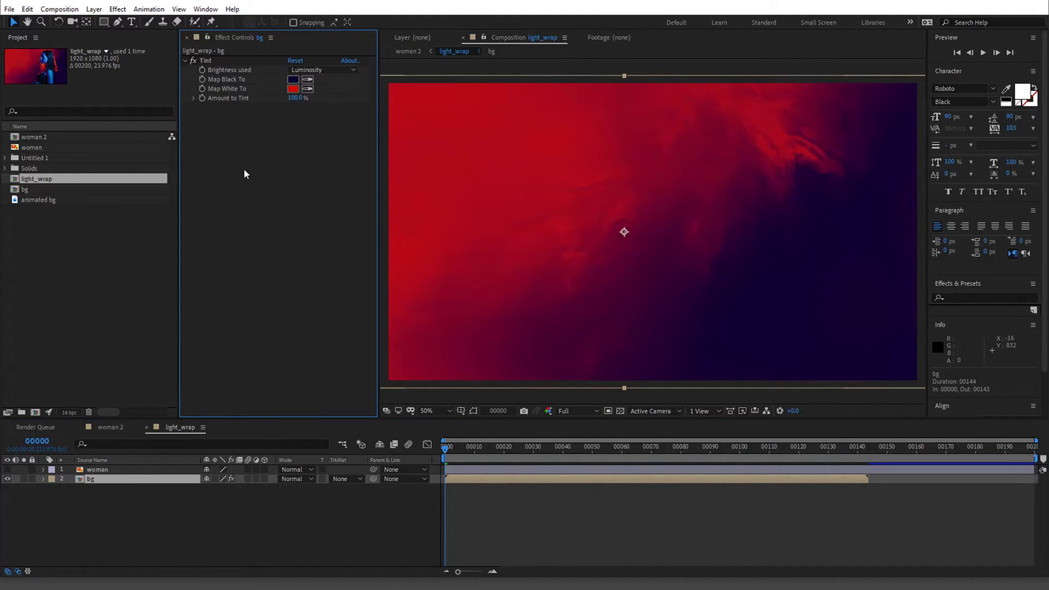
key("ctrl+space")
type("setm")
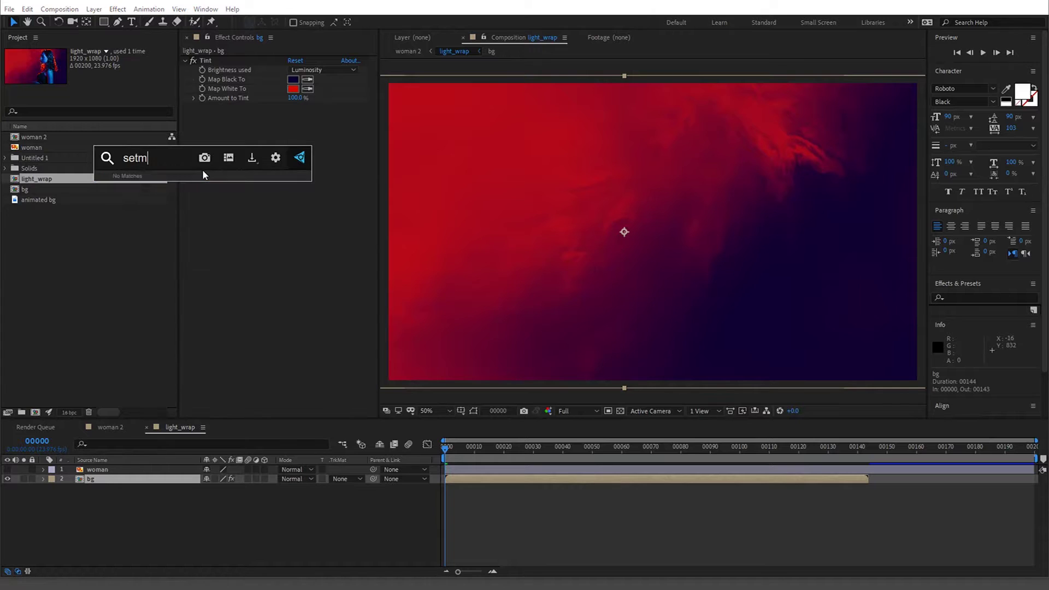
type("a")
key("BackSpace")
key("BackSpace")
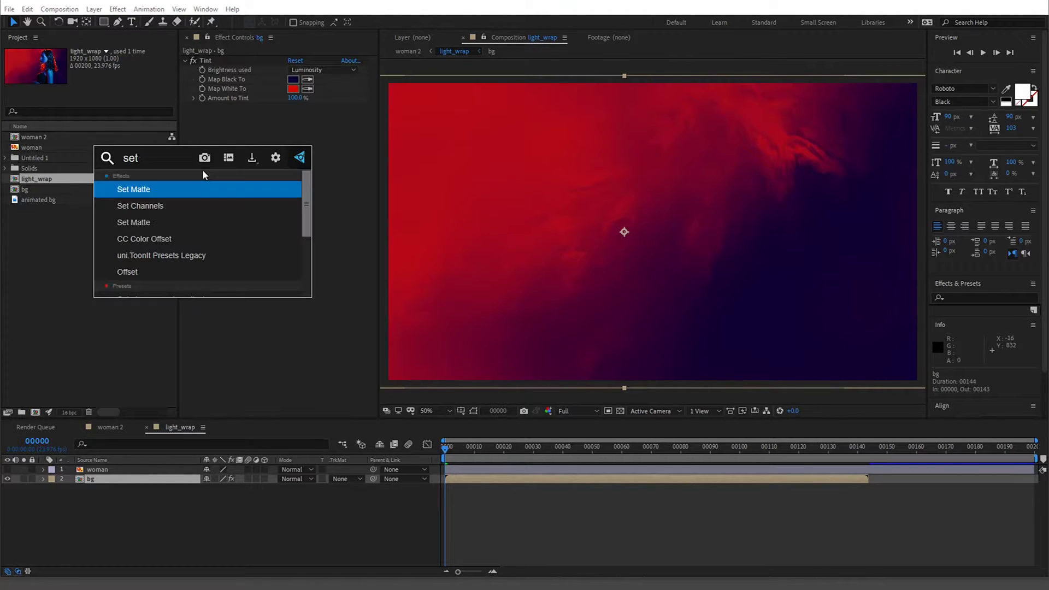
key("Return")
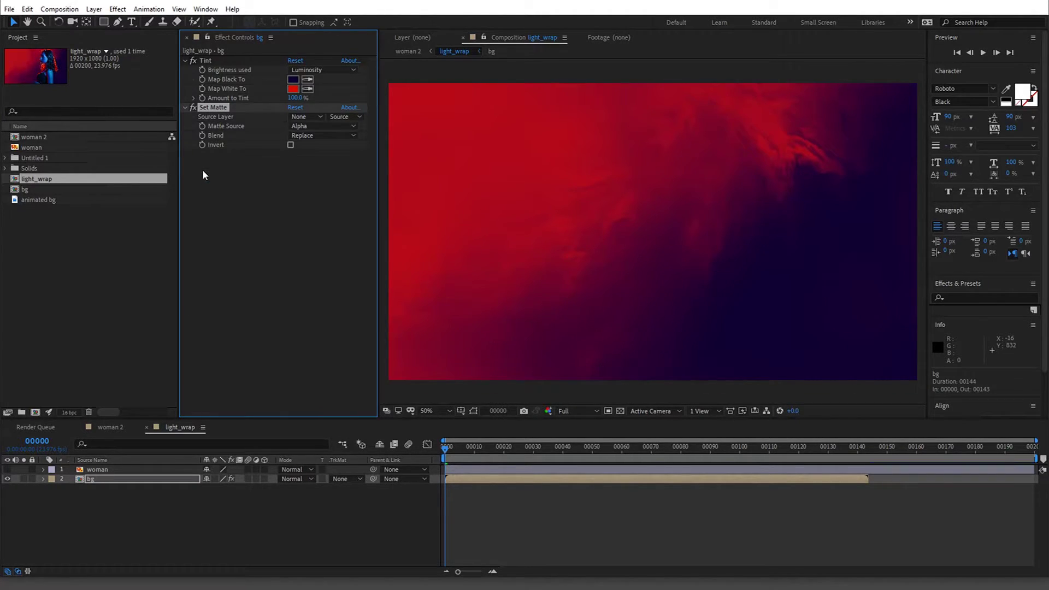
Use the woman layer as the source layer of the bg layer's Set Matte effect and check the resulting matte.
left_click(302, 117)
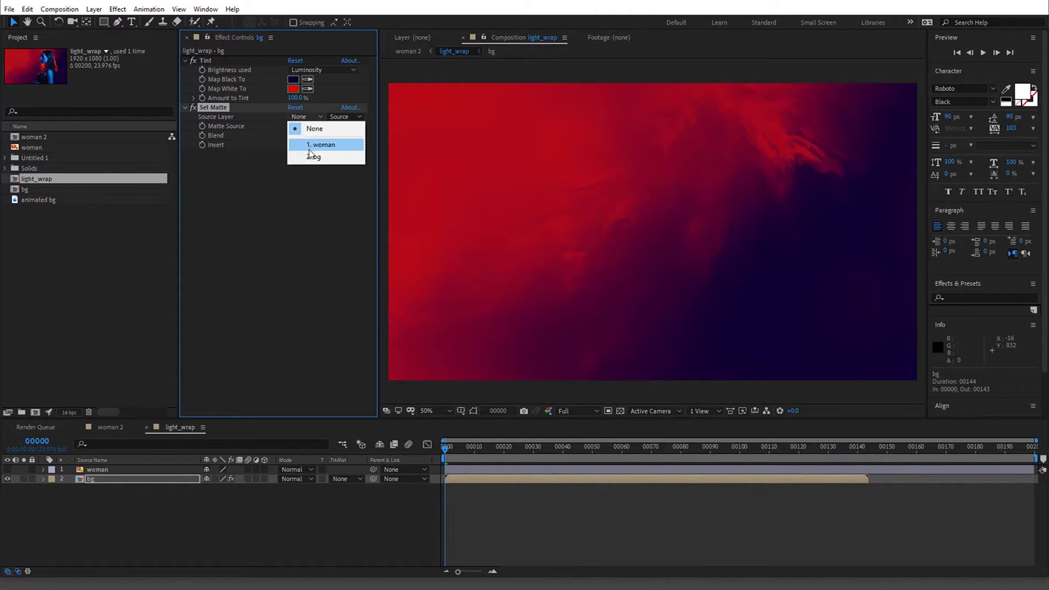
left_click(322, 146)
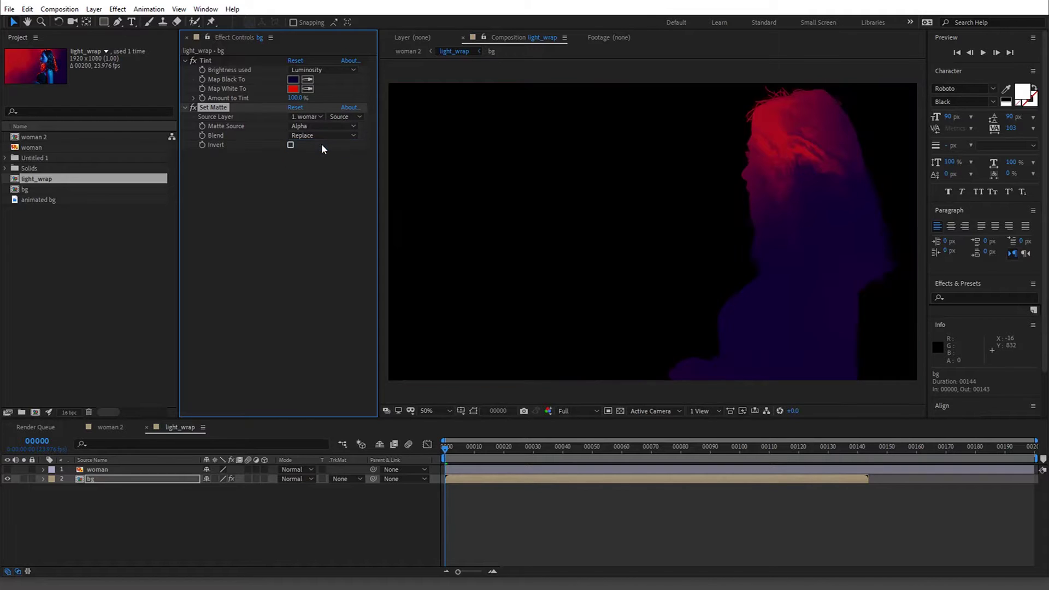
left_click(8, 469)
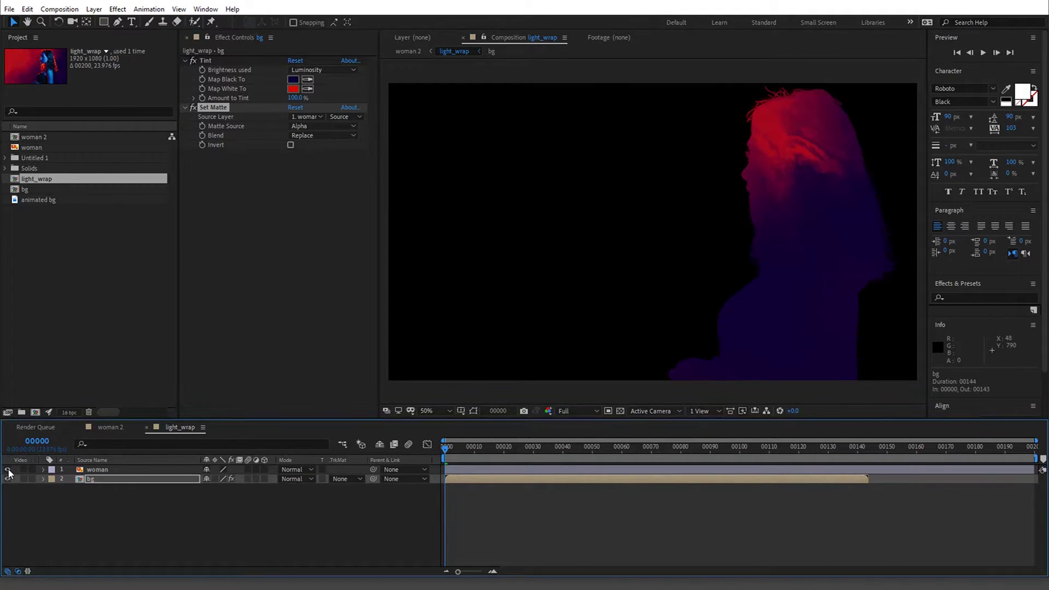
left_click(7, 469)
left_click(96, 481)
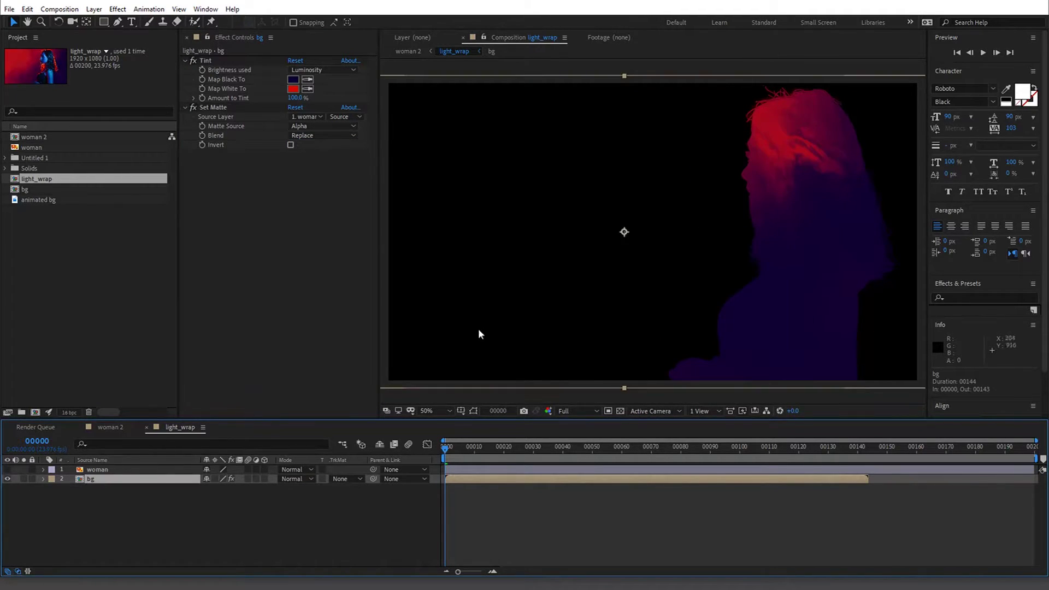
key("comma")
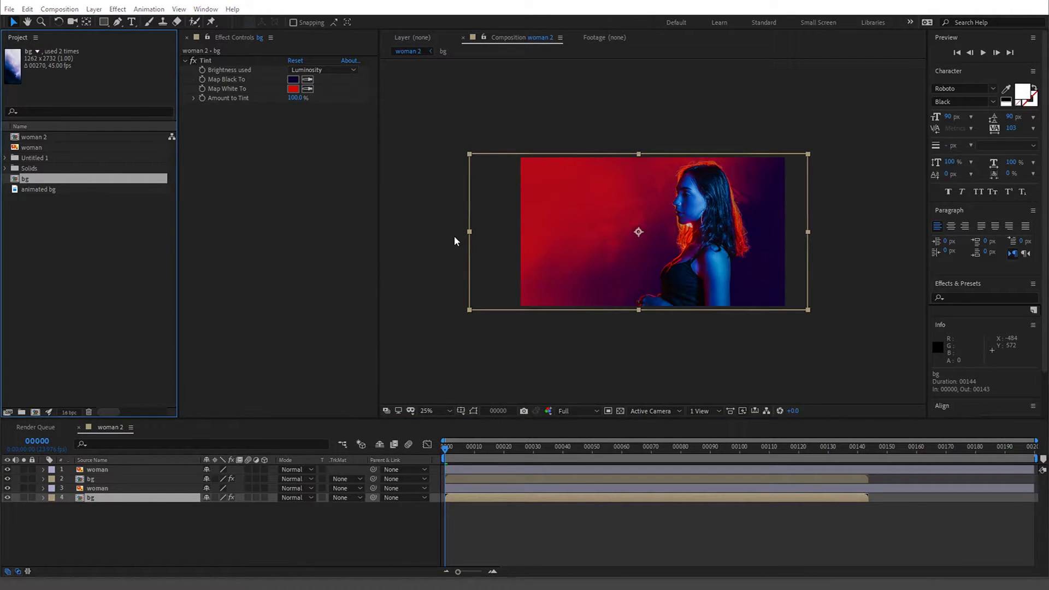
Try deleting the bg composition from the project, and undo the deletion.
key("Delete")
left_click(583, 302)
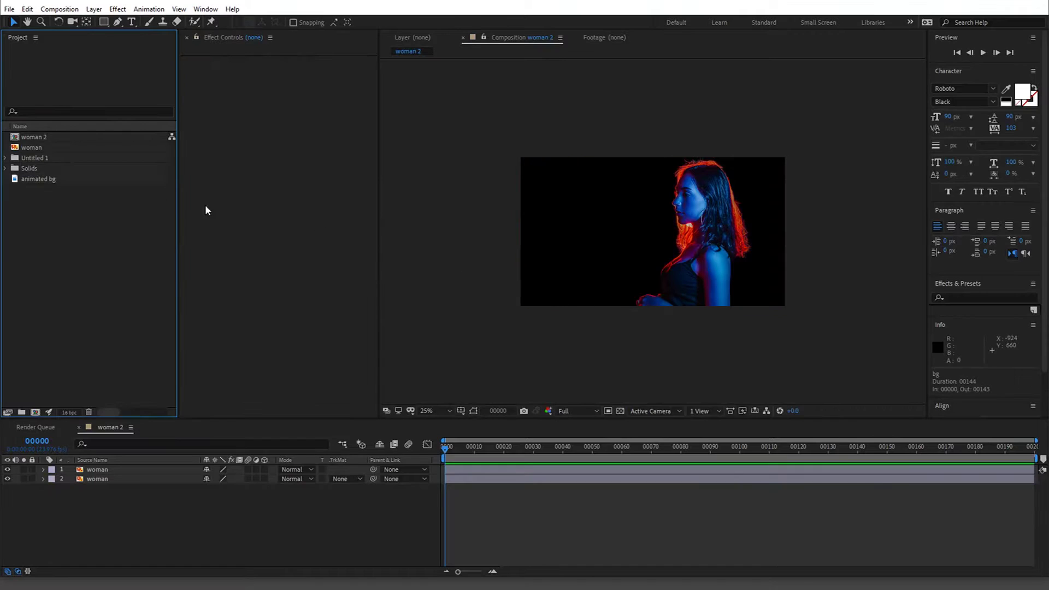
left_click(51, 180)
left_click(98, 470)
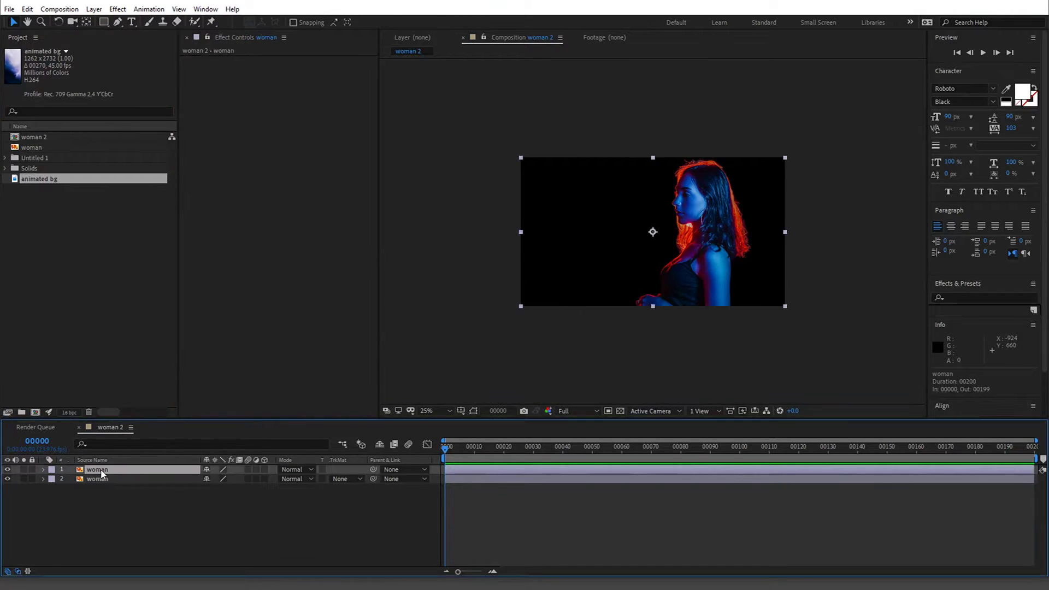
key("ctrl+z")
Copy the Tint effect from the bottom bg layer and delete both bg layers from the woman 2 composition.
left_click(204, 60)
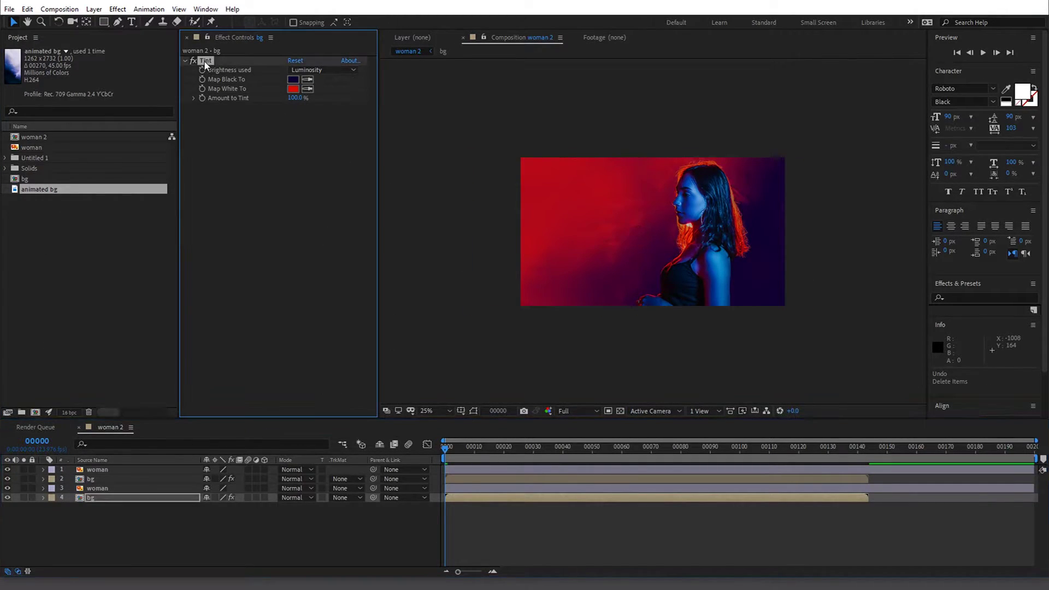
left_click(93, 480)
left_click(100, 497, "ctrl")
key("Delete")
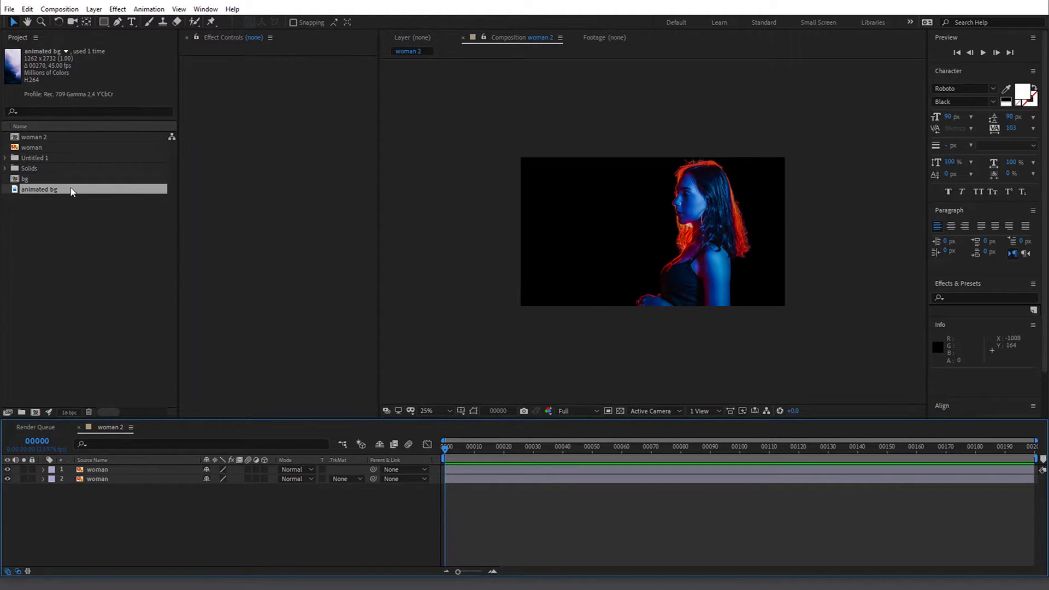
Delete the unused bg composition from the project.
left_click(74, 180)
key("Delete")
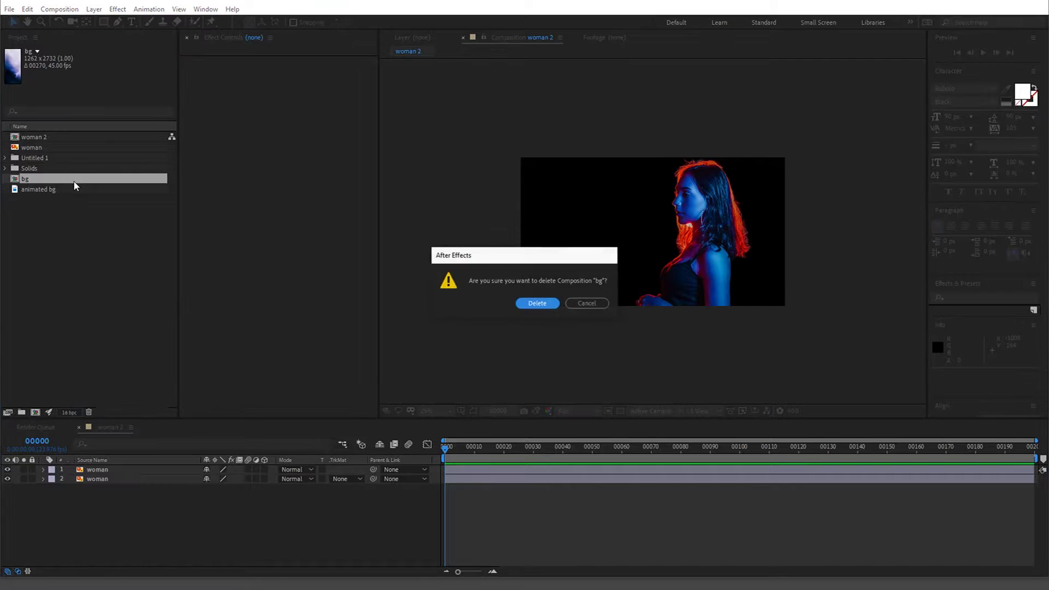
left_click(534, 302)
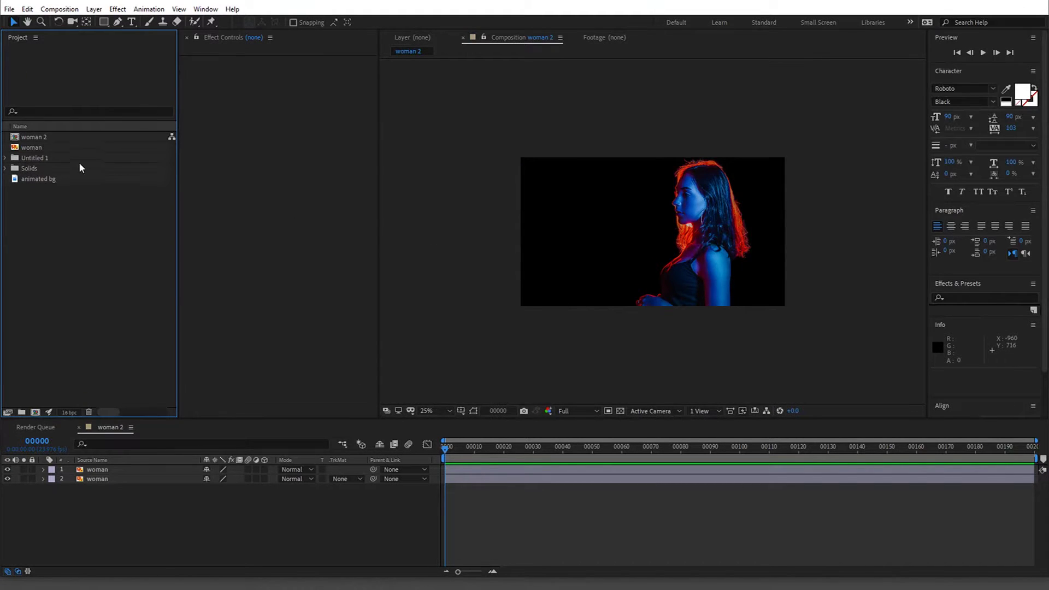
Add the animated bg footage beneath the two woman layers and set its rotation to -90°.
left_click_drag(35, 179, 97, 500)
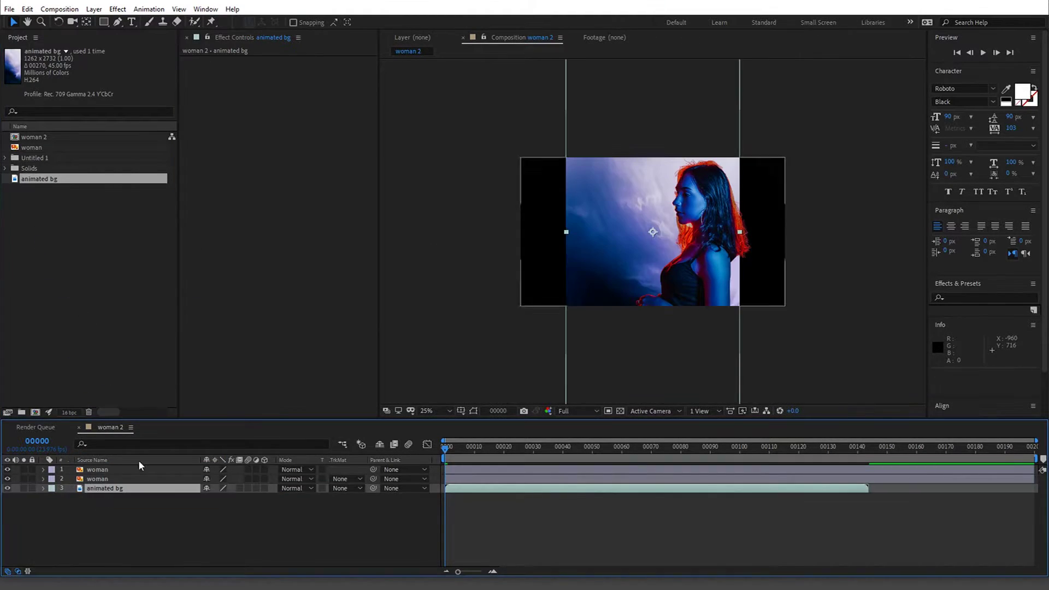
key("r")
left_click(217, 497)
type("-90")
key("Return")
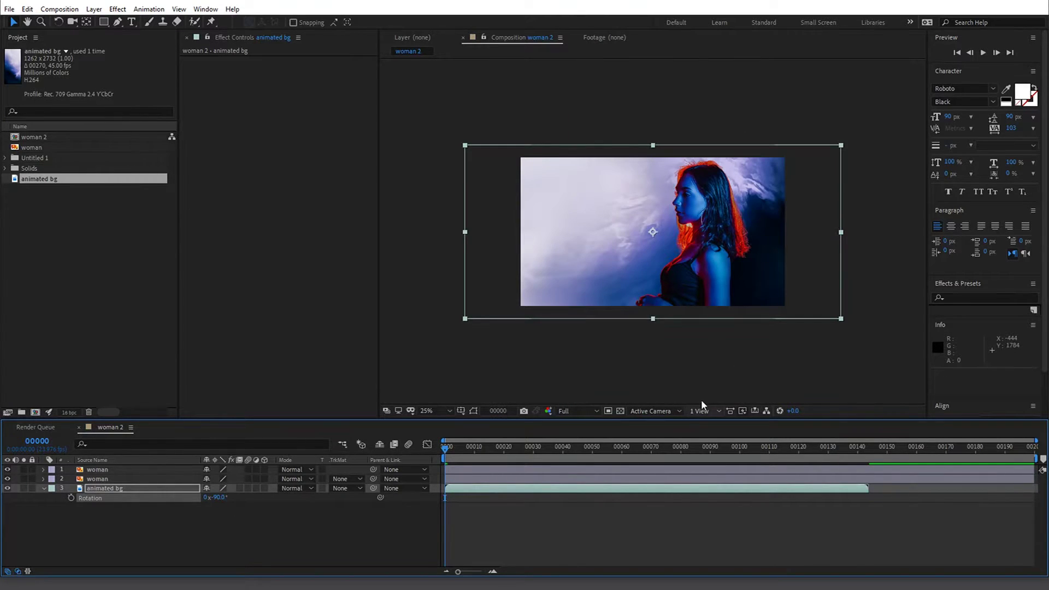
Move the animated bg layer -336 px horizontally to position 624, 540 and paste the copied Tint effect onto it.
left_click(817, 289)
left_click_drag(817, 289, 771, 286)
left_click(296, 320)
key("ctrl+v")
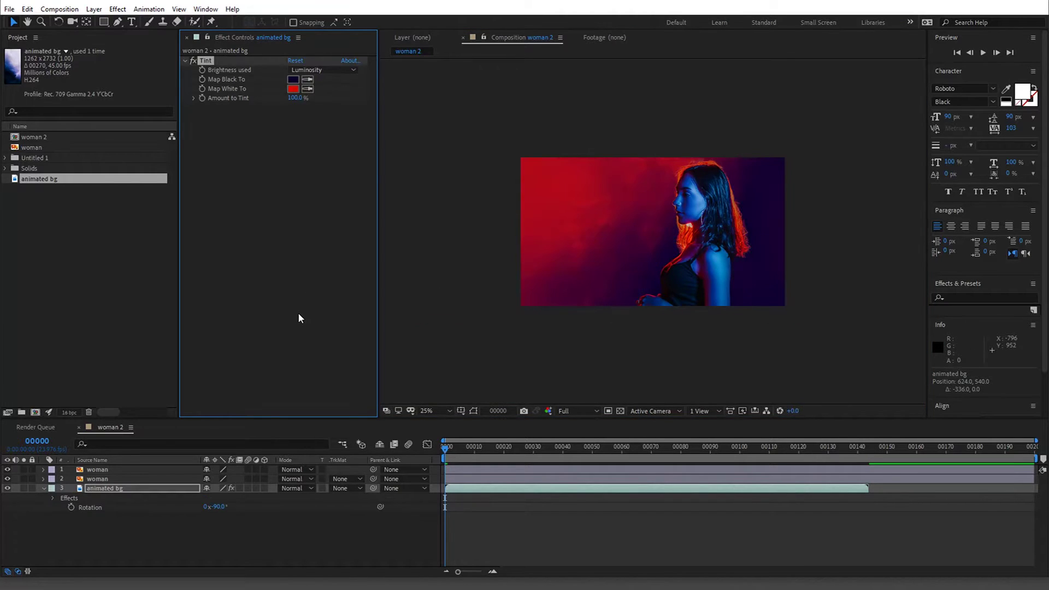
Pre-compose the animated bg layer as "bg", moving all attributes into the new composition.
left_click(127, 489)
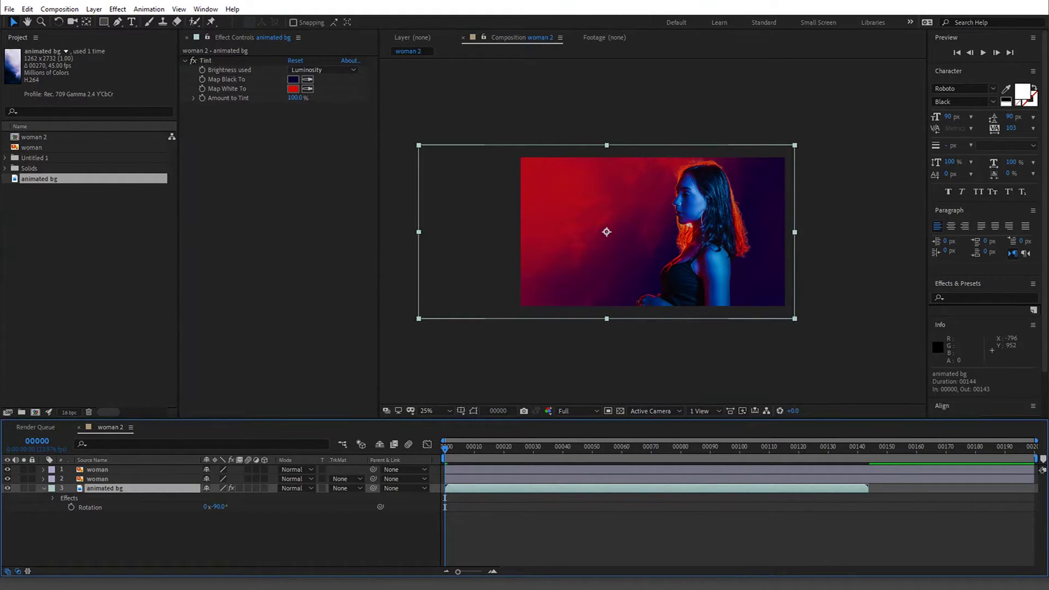
left_click(93, 9)
left_click(119, 398)
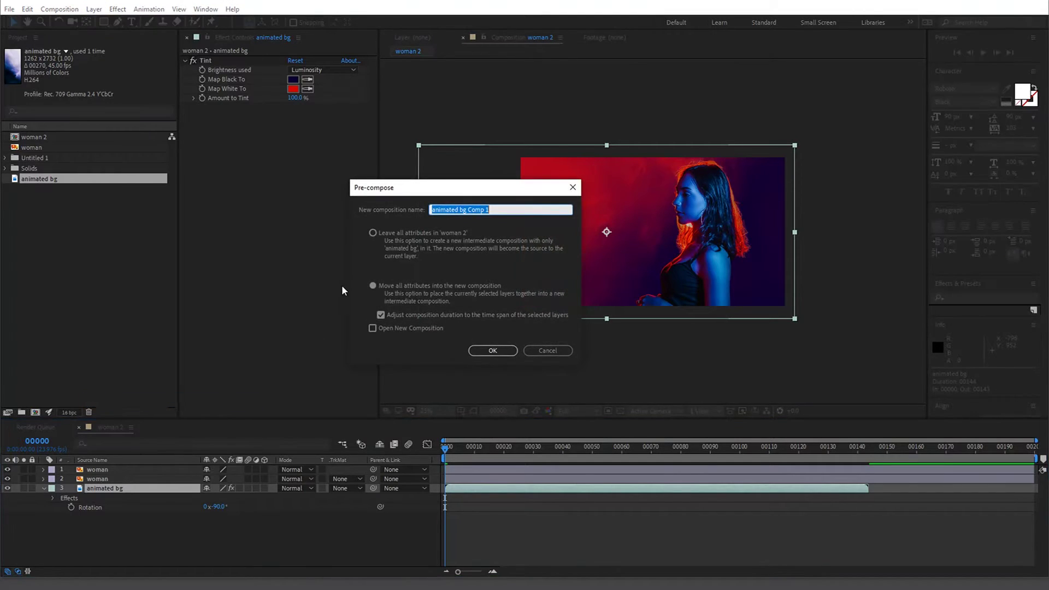
left_click(446, 231)
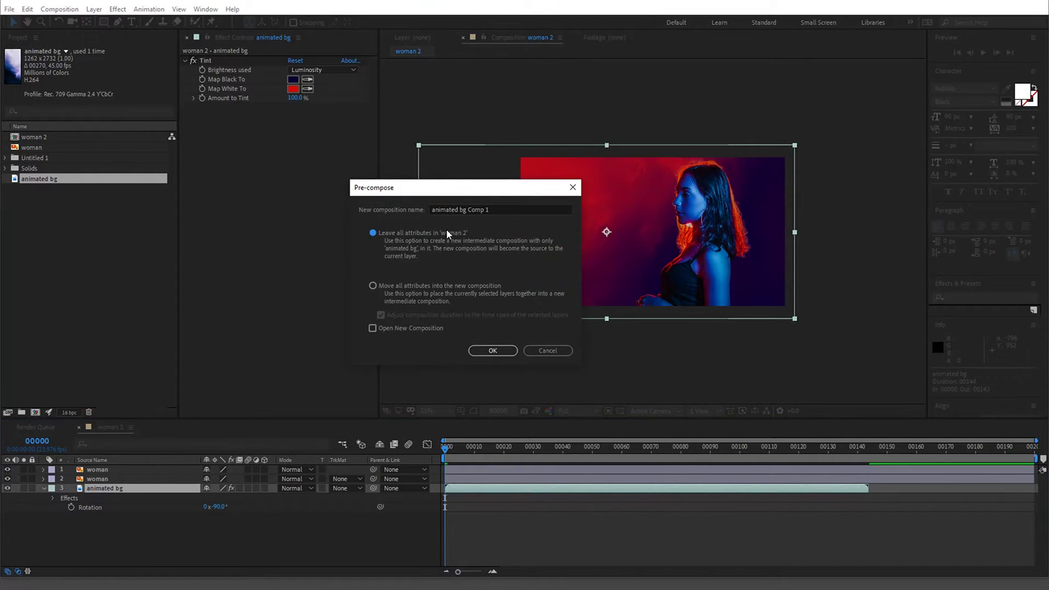
left_click(431, 286)
left_click(516, 211)
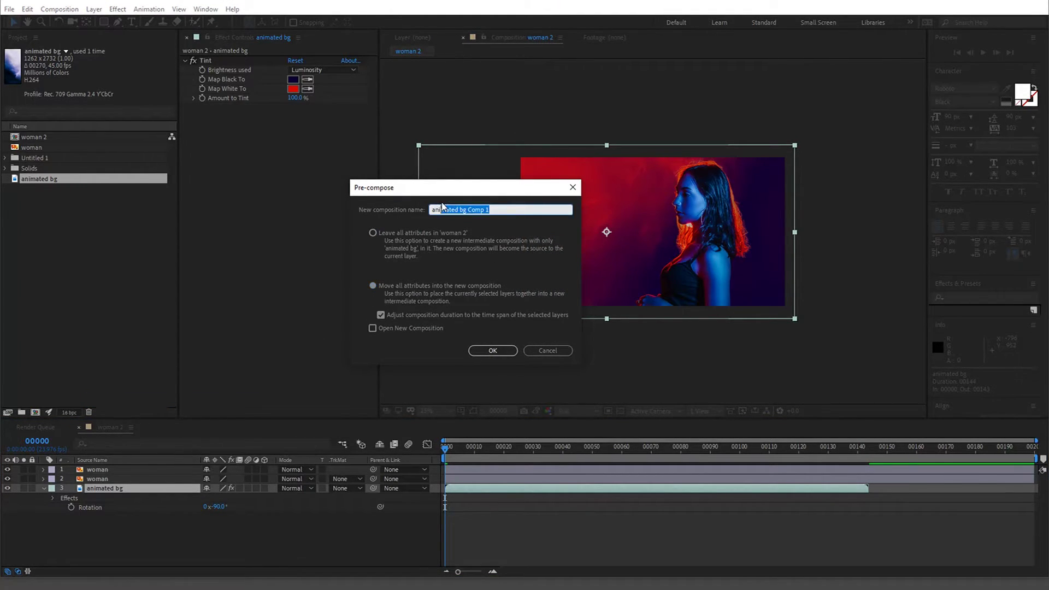
type("bg")
key("Return")
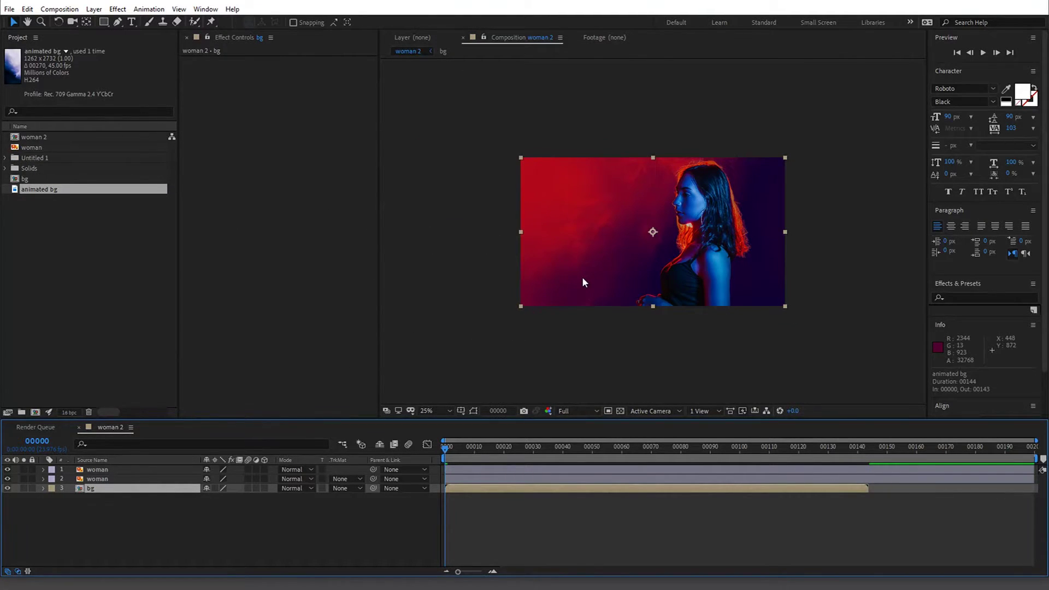
Duplicate the bg layer, place the copy between the two woman layers, and rename the lower woman layer "top woman".
key("ctrl+d")
left_click_drag(119, 492, 119, 477)
left_click(118, 489)
key("Return")
type("top woman")
key("Return")
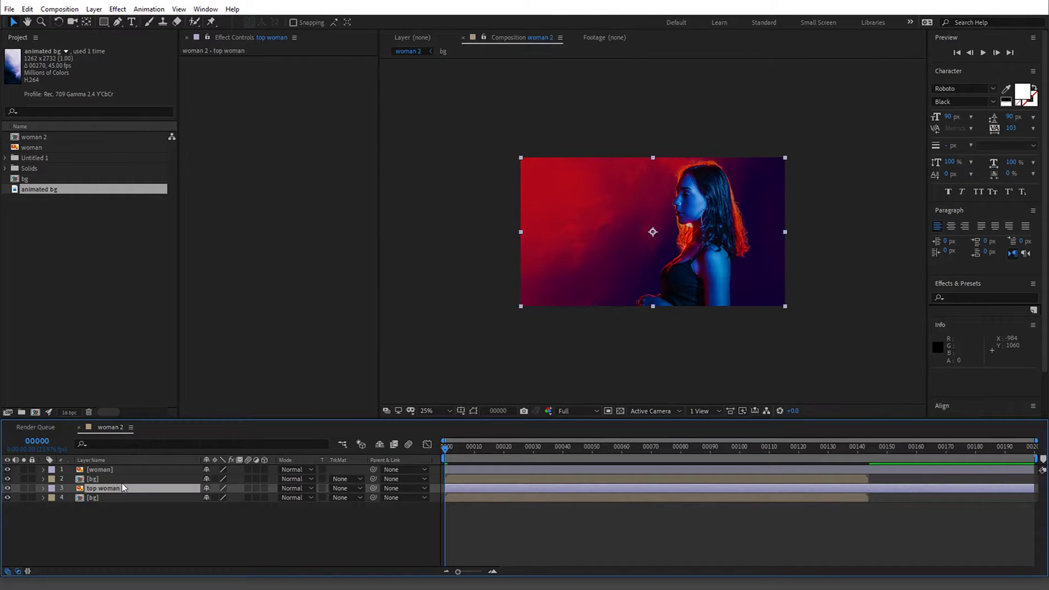
Pre-compose the uppermost woman layer and the bg layer directly beneath it as "light wrap".
left_click(123, 482)
left_click(126, 471, "shift")
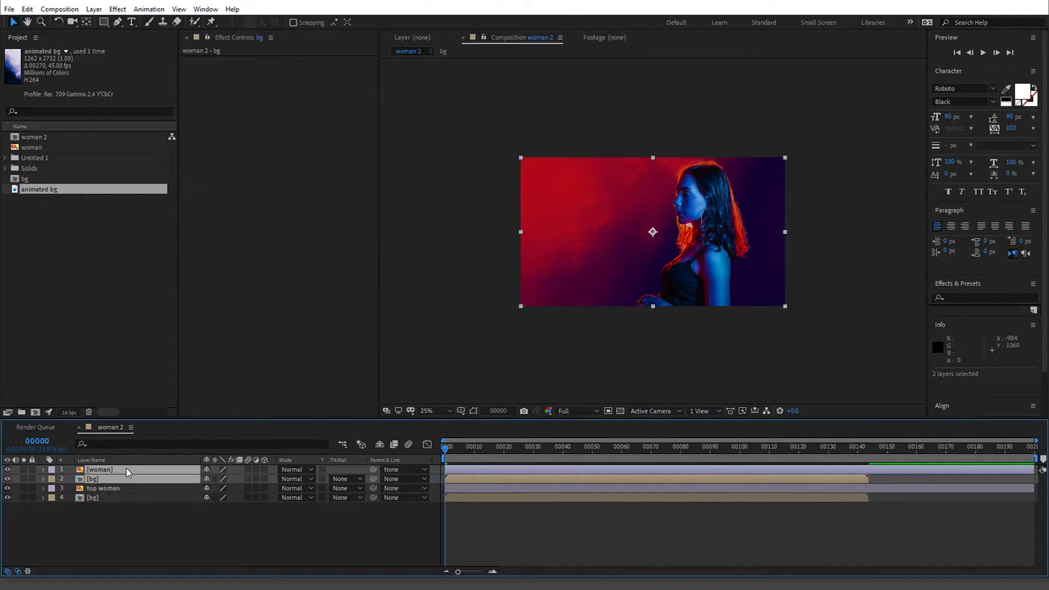
left_click(94, 9)
left_click(138, 399)
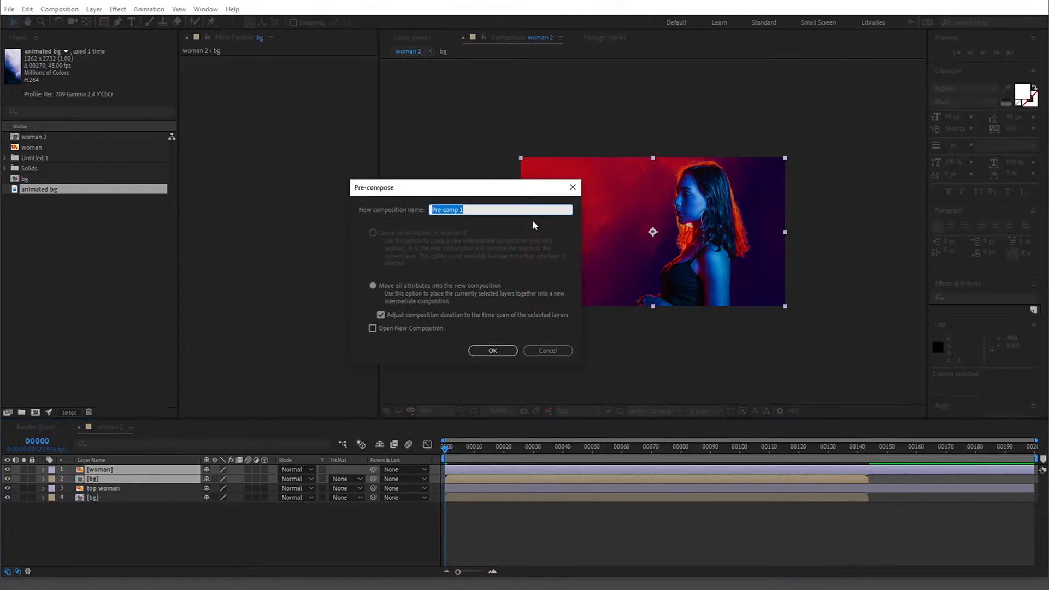
type("light wrap")
key("Return")
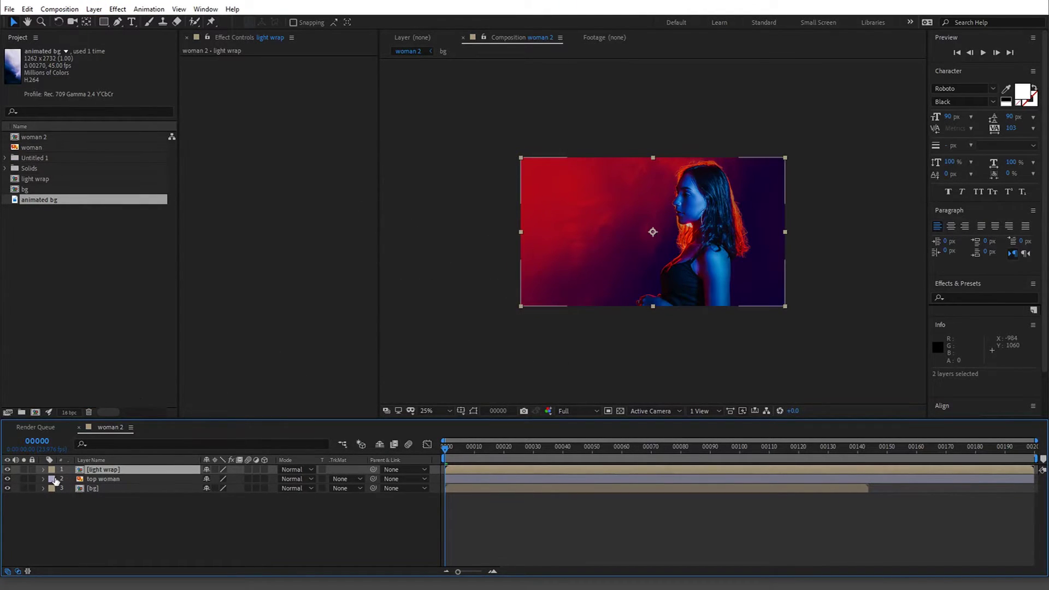
Open the light wrap composition and hide its woman layer.
mouse_move(8, 479)
left_mouse_down()
mouse_move(7, 496)
mouse_move(8, 479)
left_mouse_up()
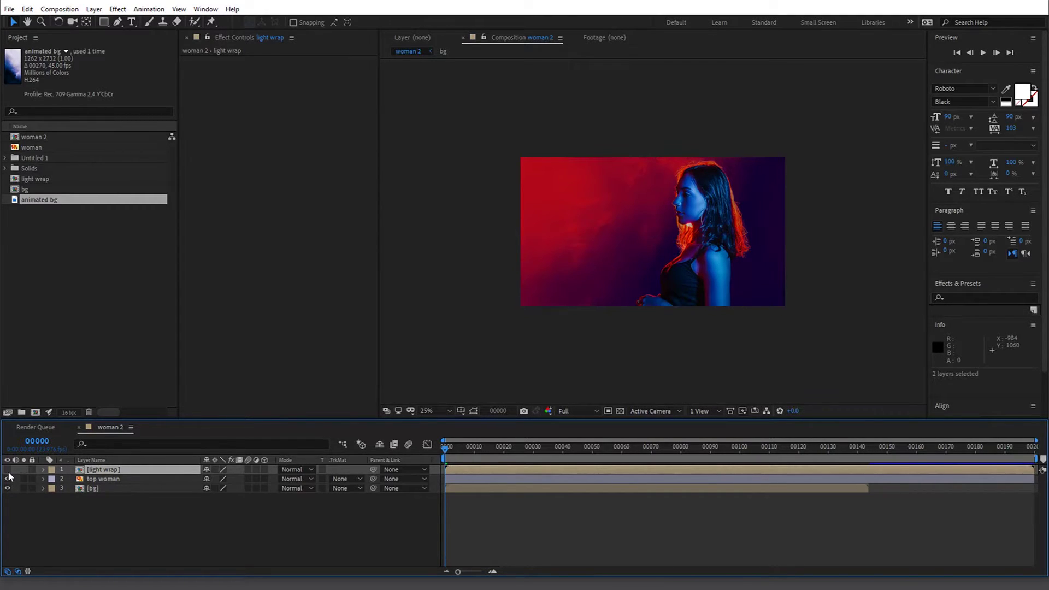
double_click(185, 471)
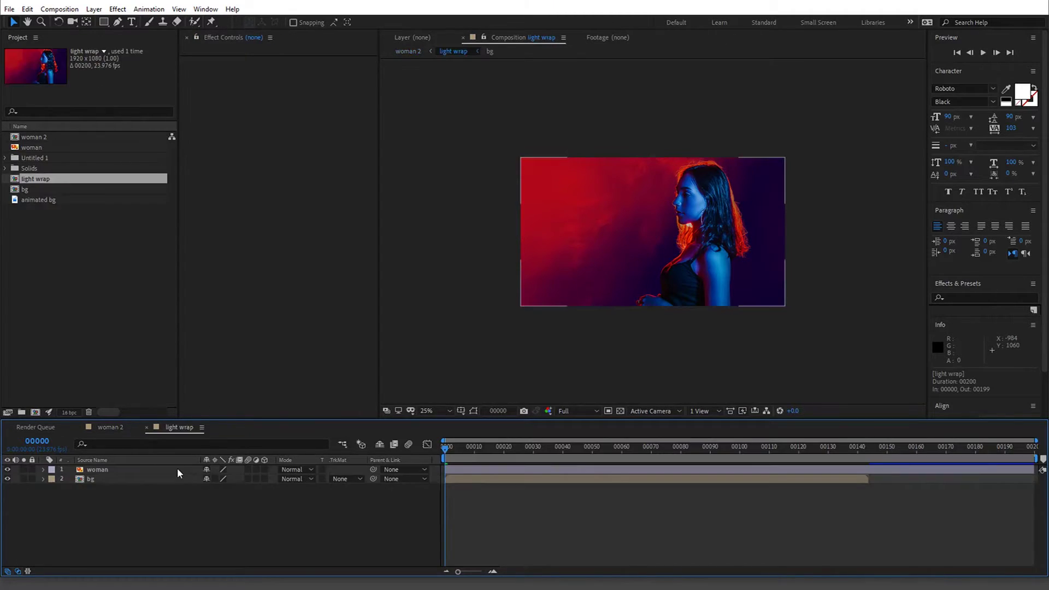
left_click(178, 471)
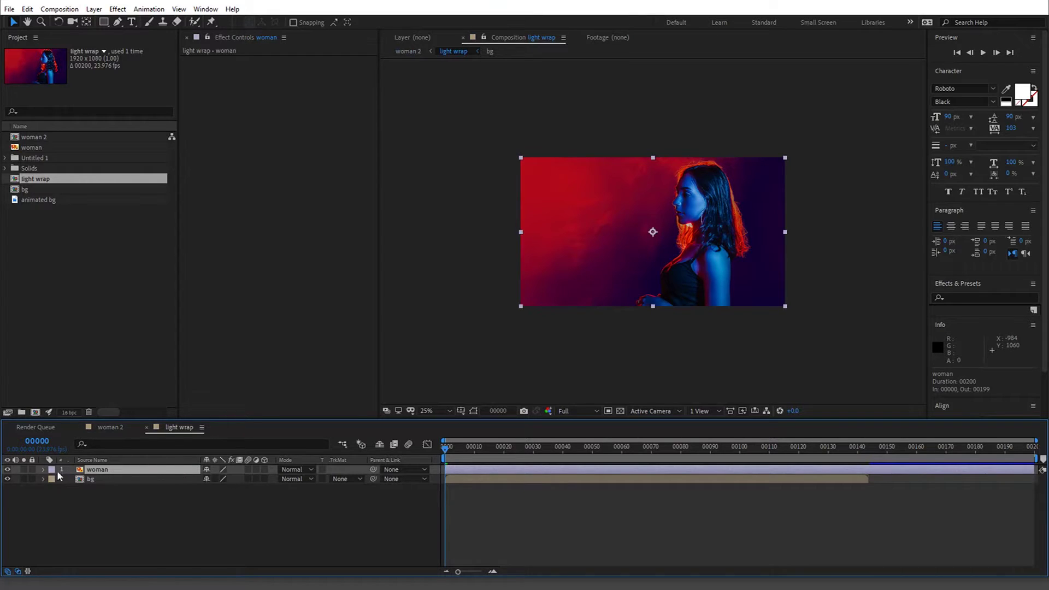
left_click(7, 469)
Apply the Set Matte effect to the bg layer and choose the woman layer as its source layer.
left_click(118, 478)
left_click(295, 293)
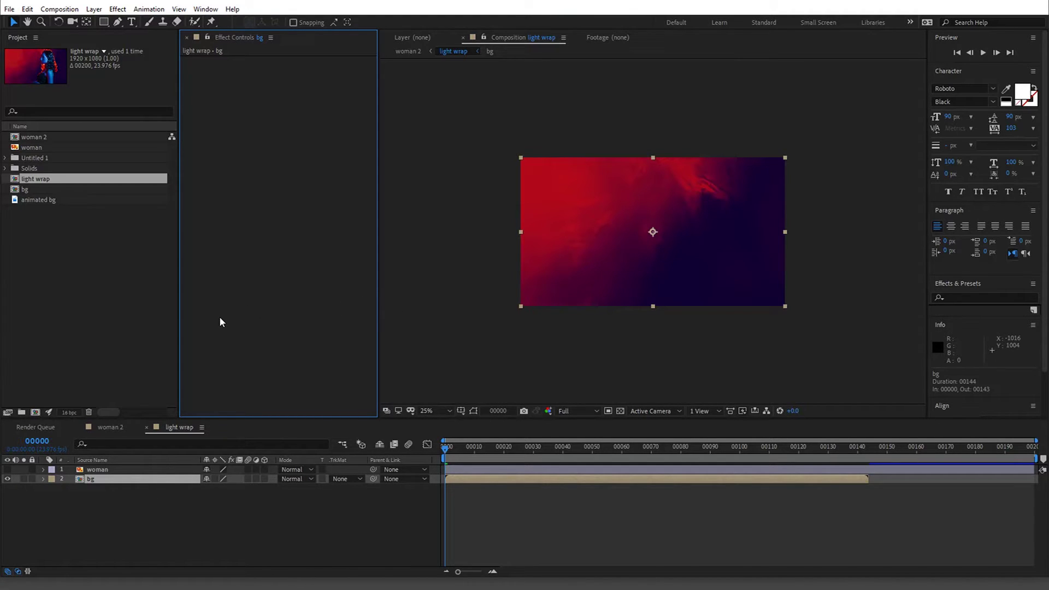
key("ctrl+space")
type("setm")
key("BackSpace")
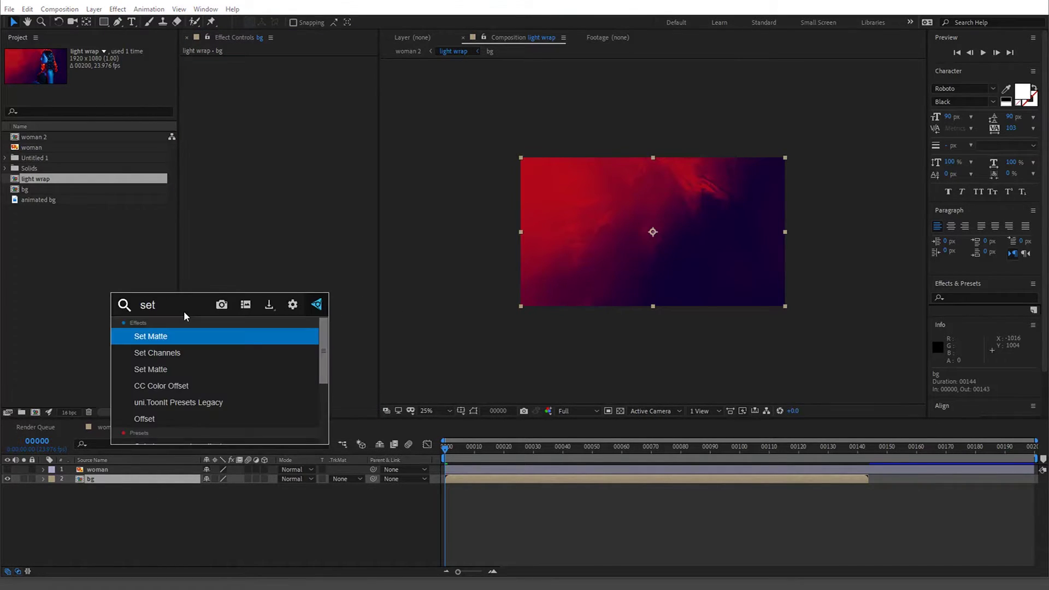
key("Return")
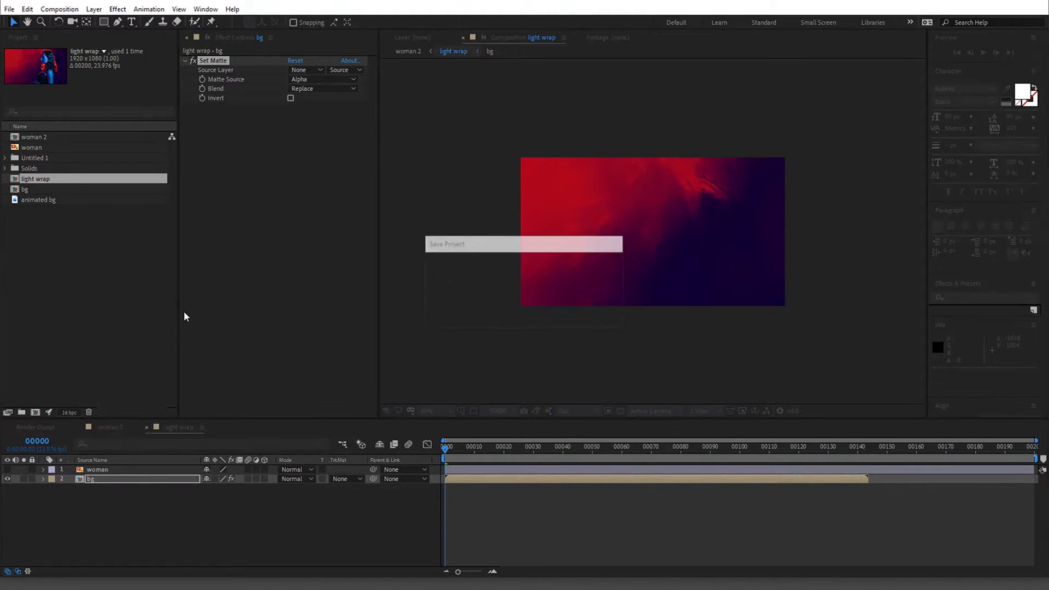
left_click(305, 71)
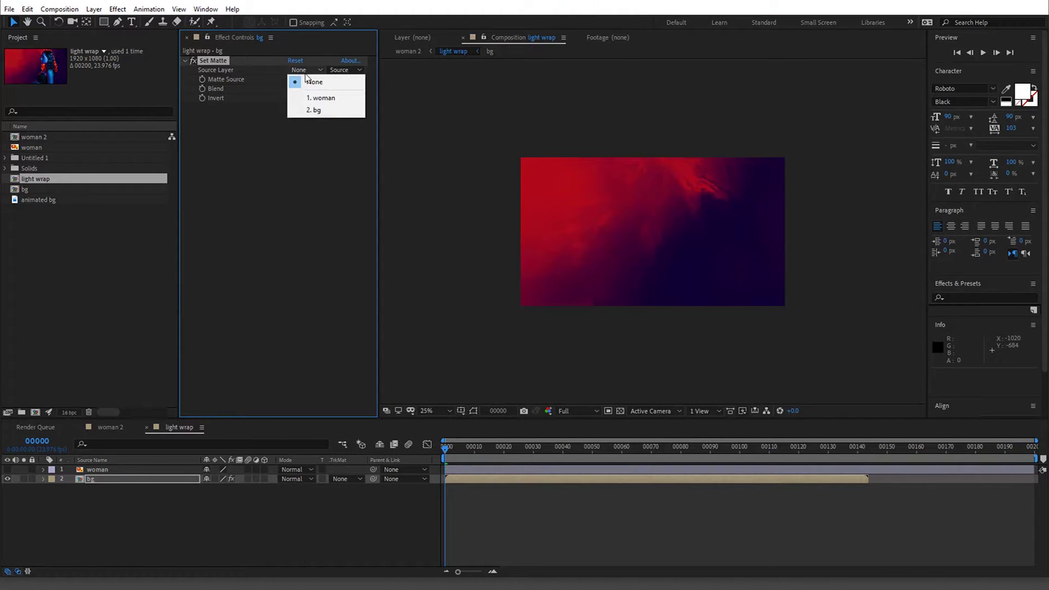
left_click(319, 98)
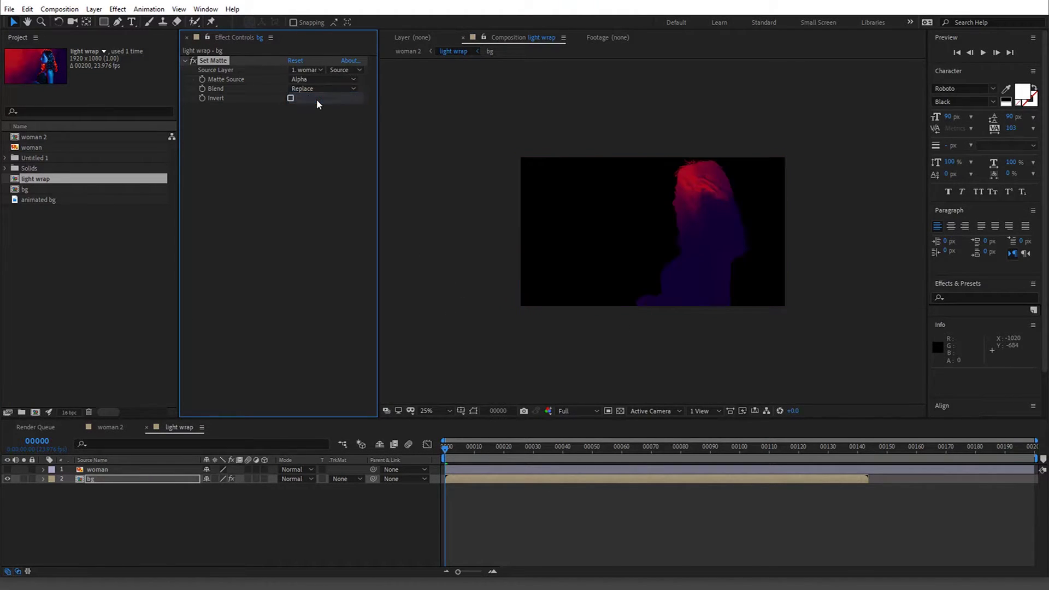
Compare the matted background with and without the woman layer visible.
left_click(8, 470)
left_click(7, 469)
left_click(7, 470)
left_click(7, 470)
left_click(8, 469)
left_click(8, 470)
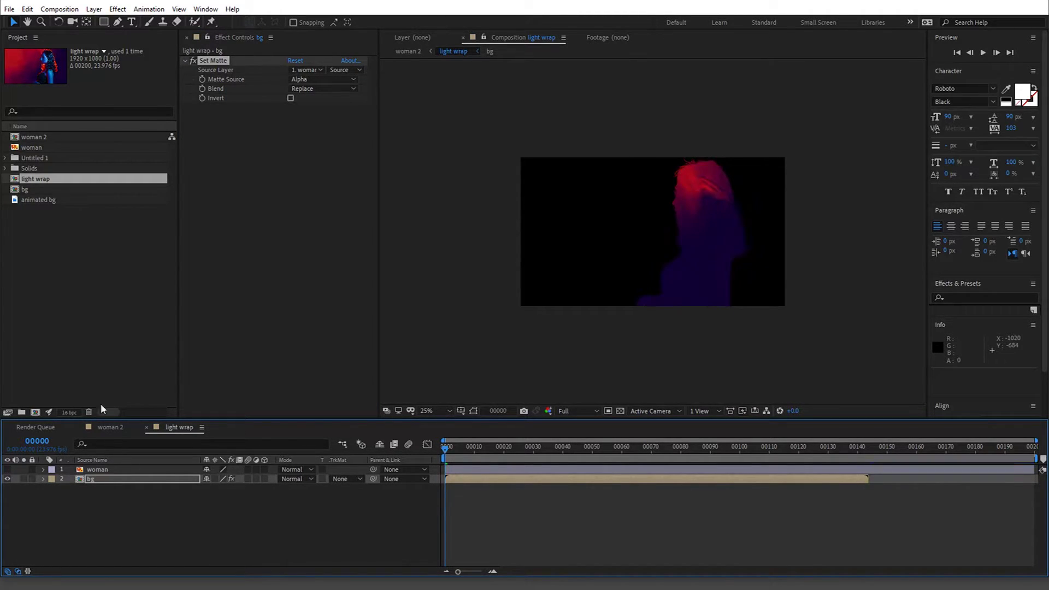
left_click(274, 263)
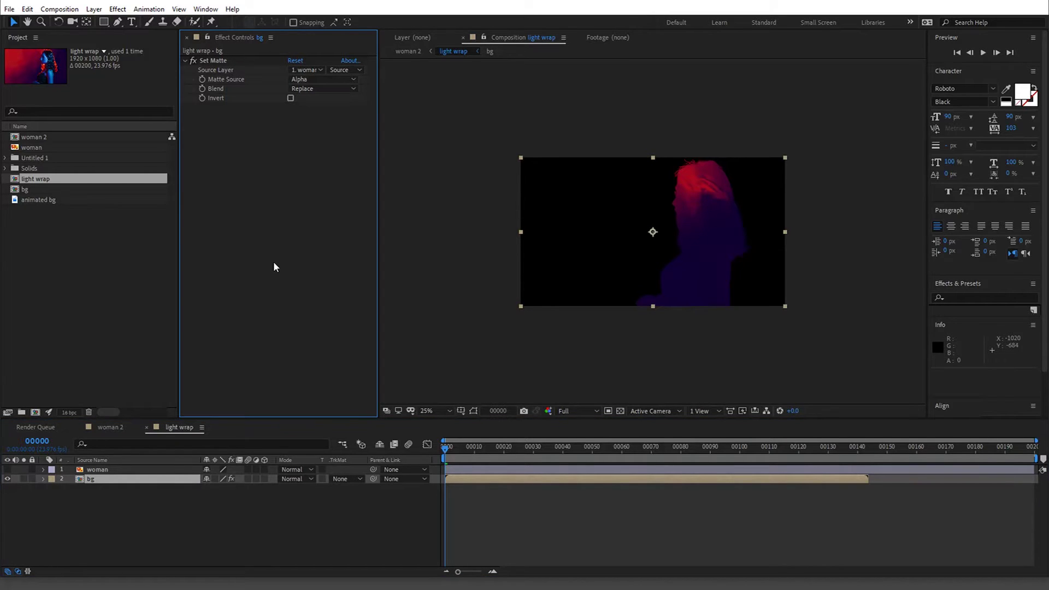
key("ctrl+space")
type("chann")
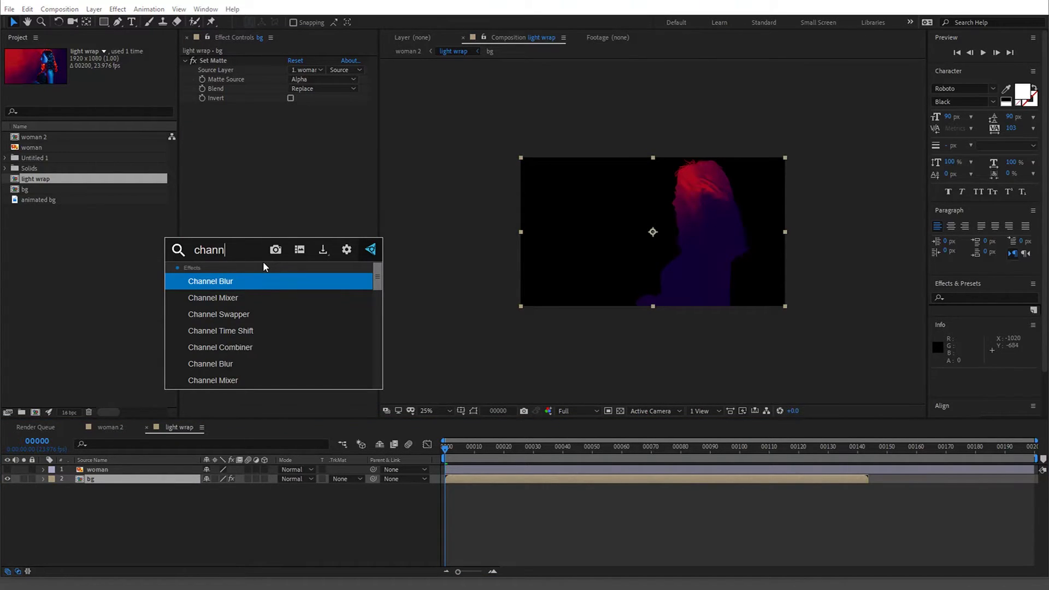
key("Return")
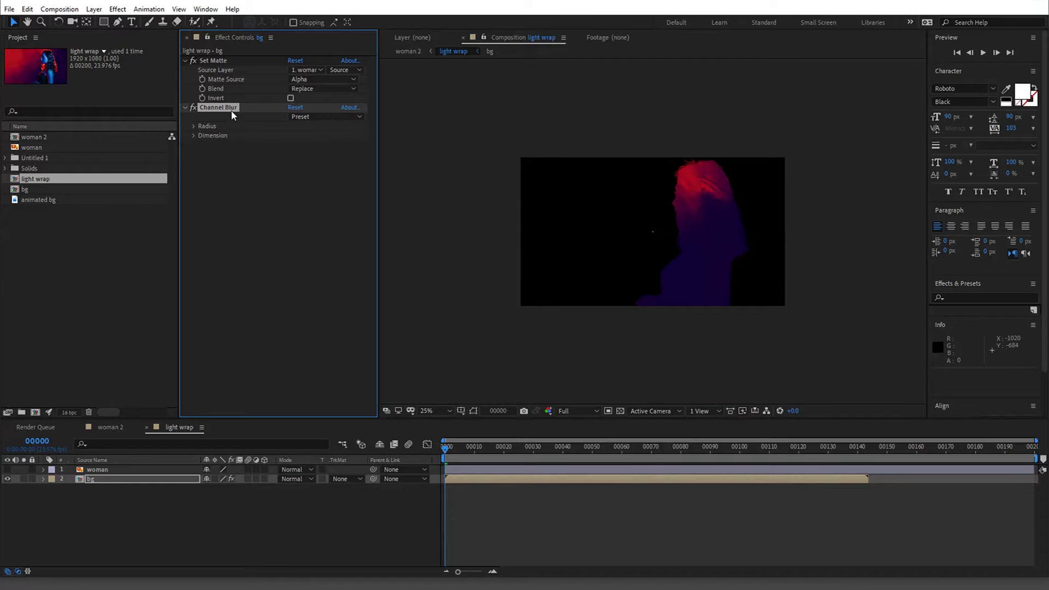
key("Delete")
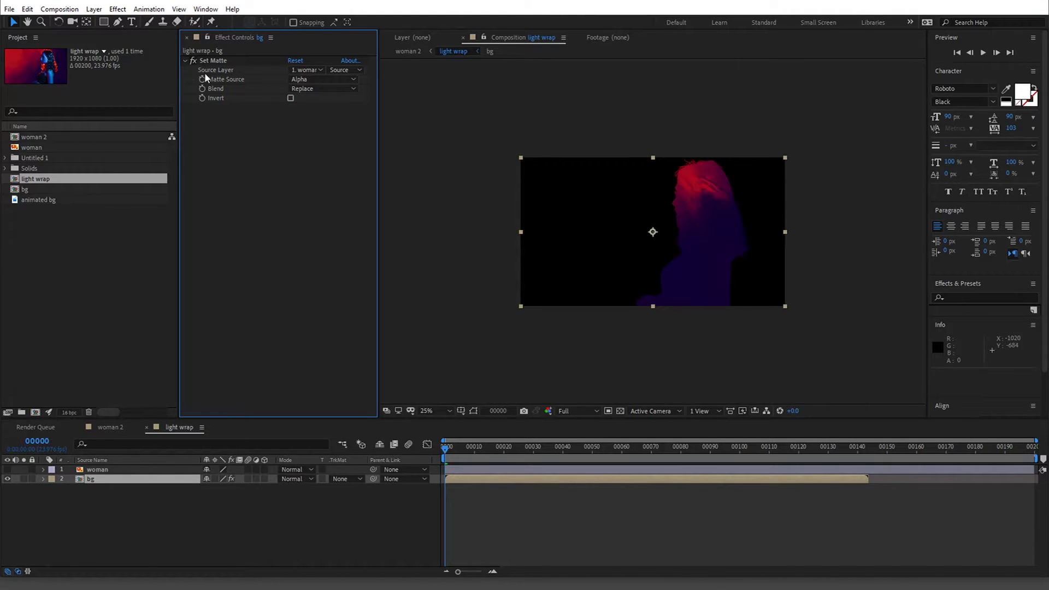
Apply the built-in Channel Blur effect to the bg layer with Alpha Blurriness 24 and Repeat Edge Pixels enabled.
left_click(118, 8)
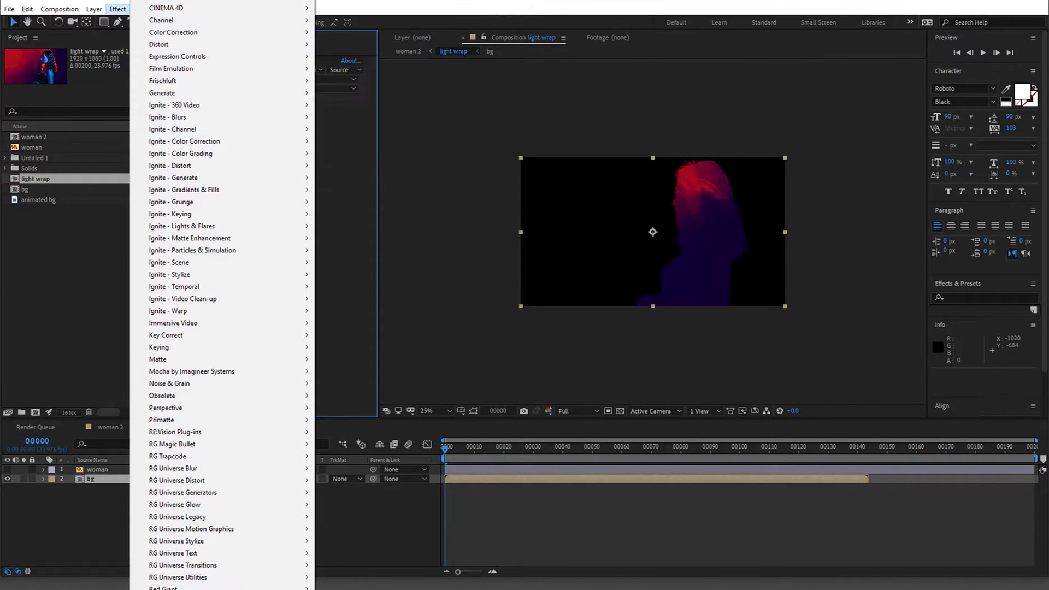
mouse_move(219, 2)
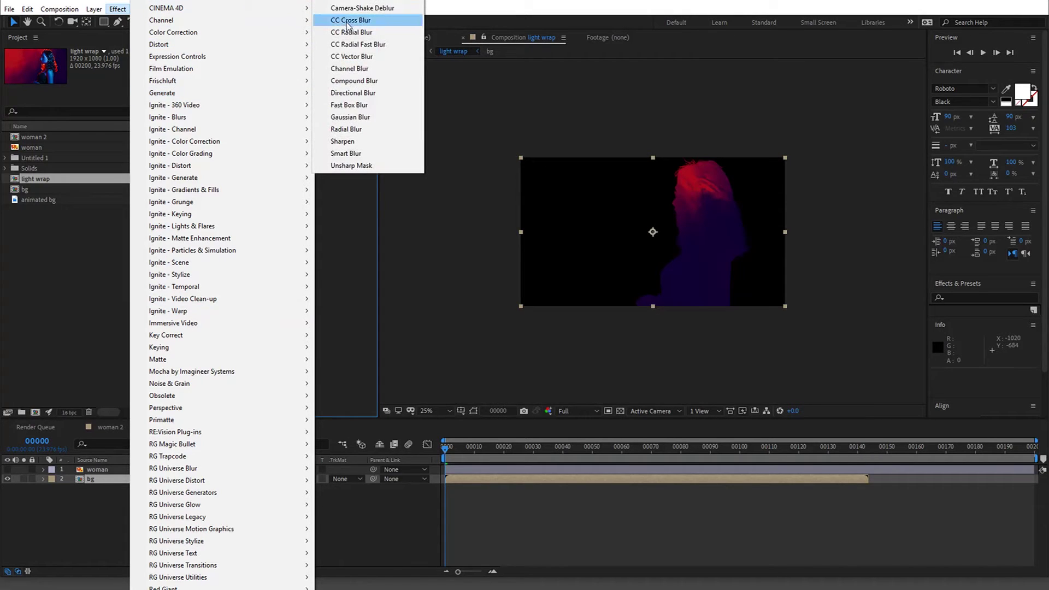
left_click(369, 68)
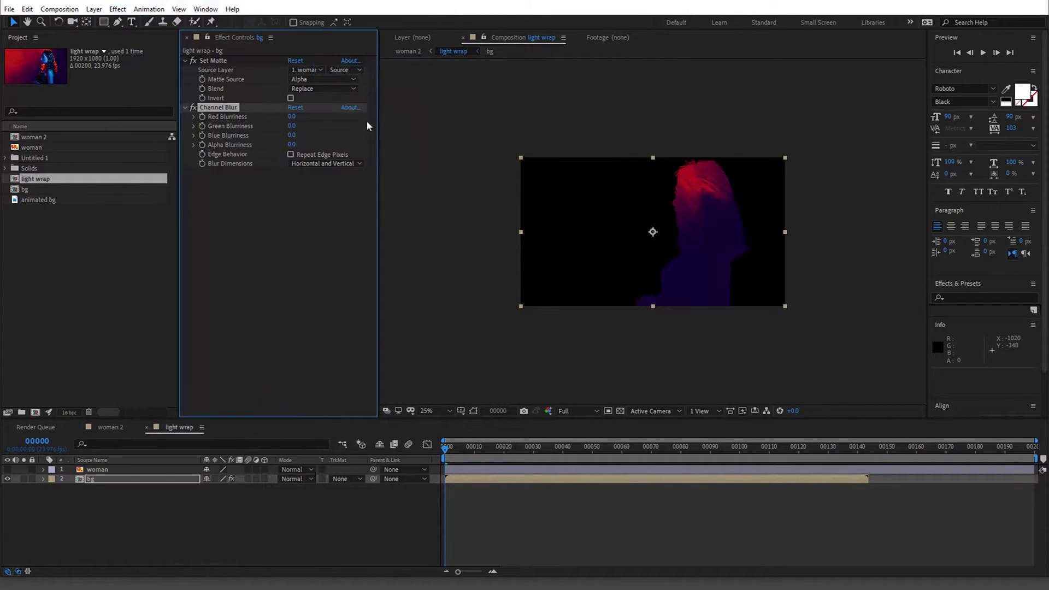
left_click_drag(291, 145, 355, 131)
left_click(621, 410)
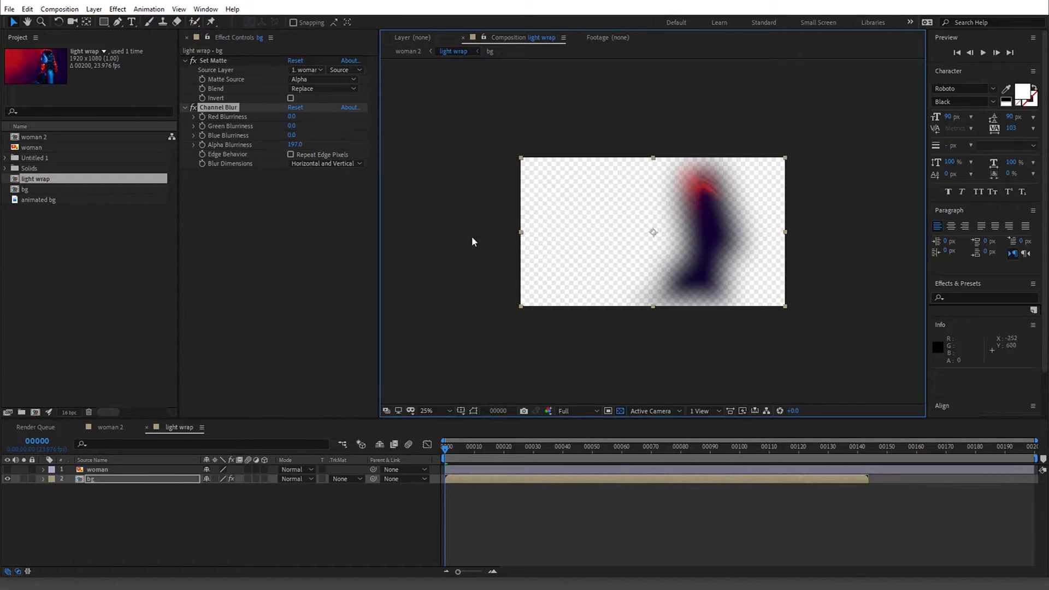
left_click_drag(295, 144, 211, 143)
left_click(293, 155)
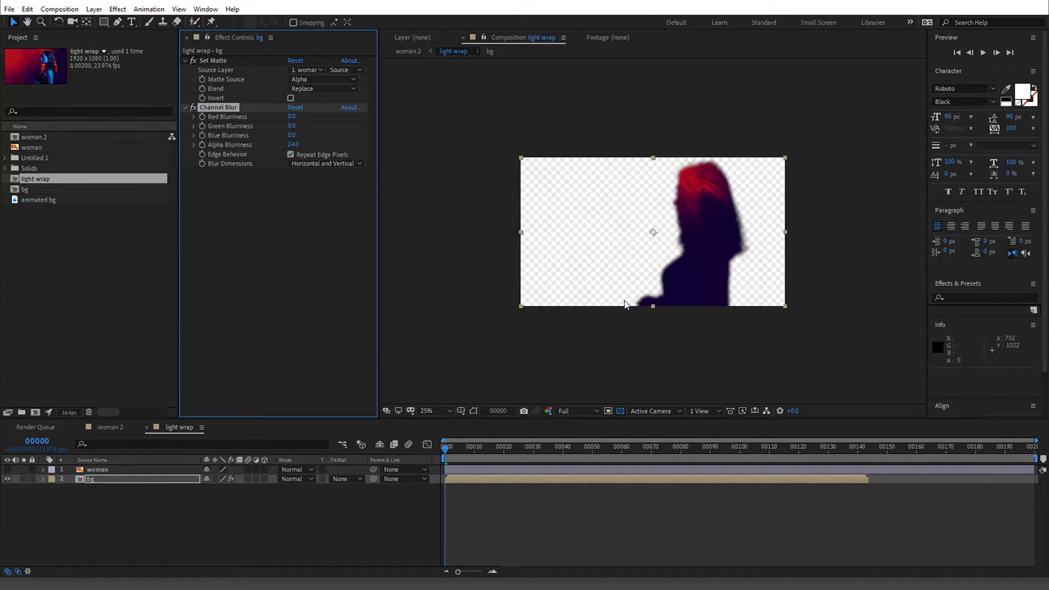
left_click(291, 155)
left_click(298, 158)
Add Fast Box Blur to the bg layer with a blur radius of 4 and Repeat Edge Pixels enabled.
left_click(272, 270)
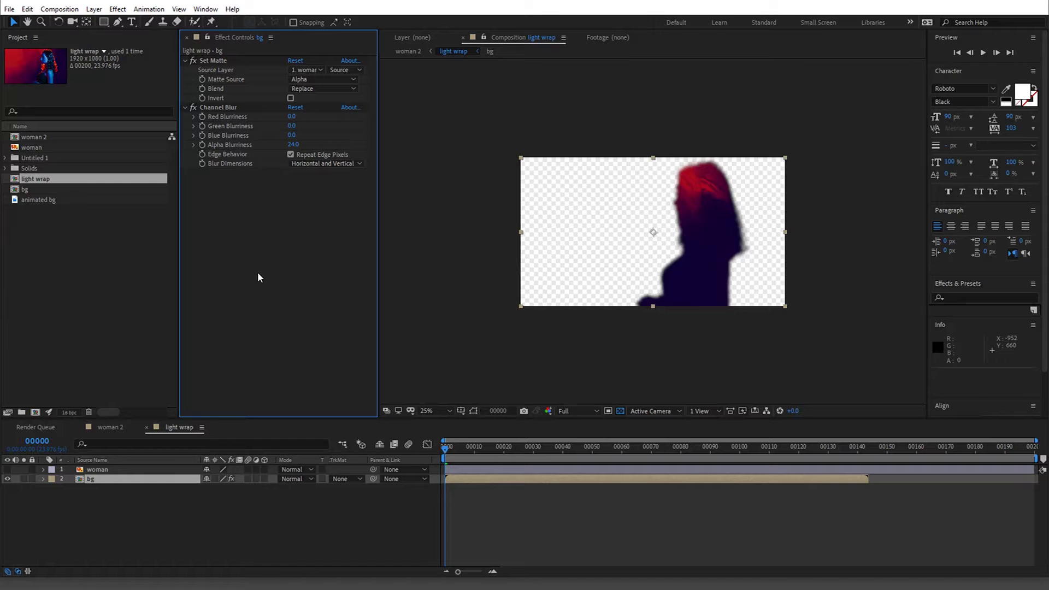
key("ctrl+space")
type("f")
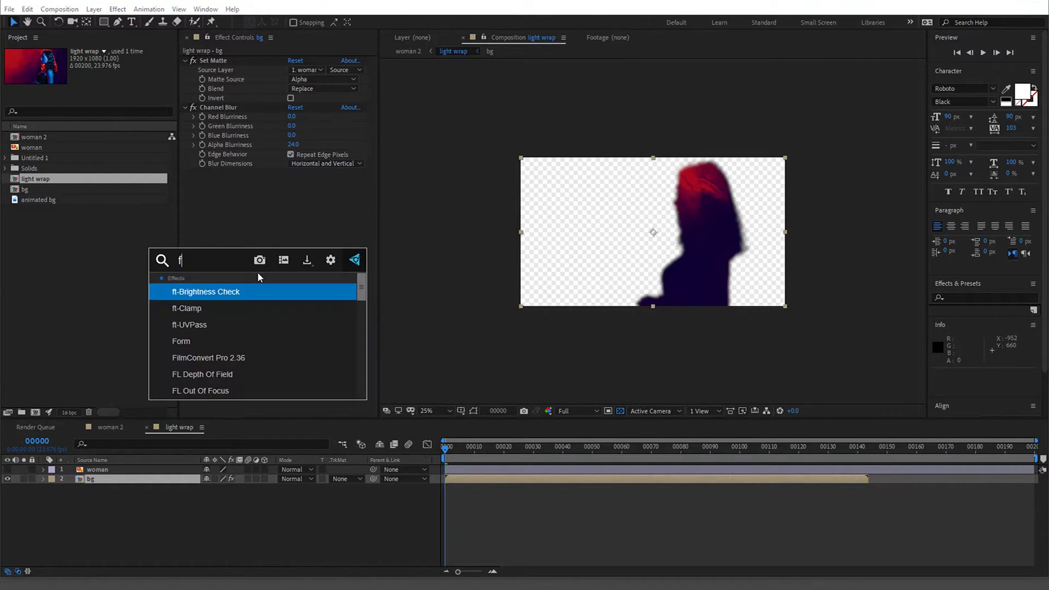
type("ast")
key("Return")
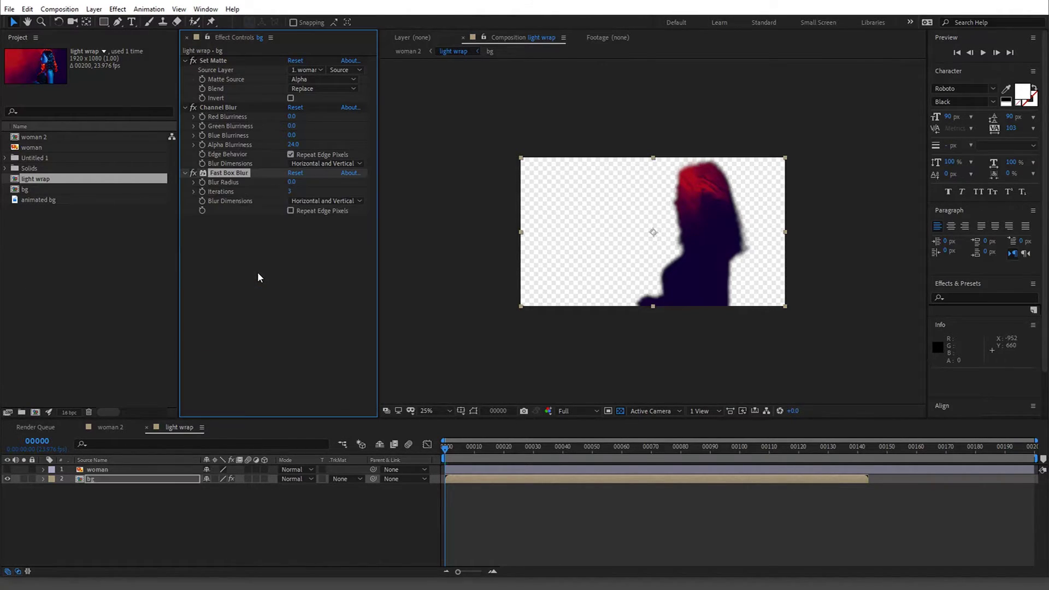
mouse_move(290, 185)
left_mouse_down()
mouse_move(305, 183)
mouse_move(290, 183)
left_mouse_up()
left_click(290, 211)
left_click(620, 411)
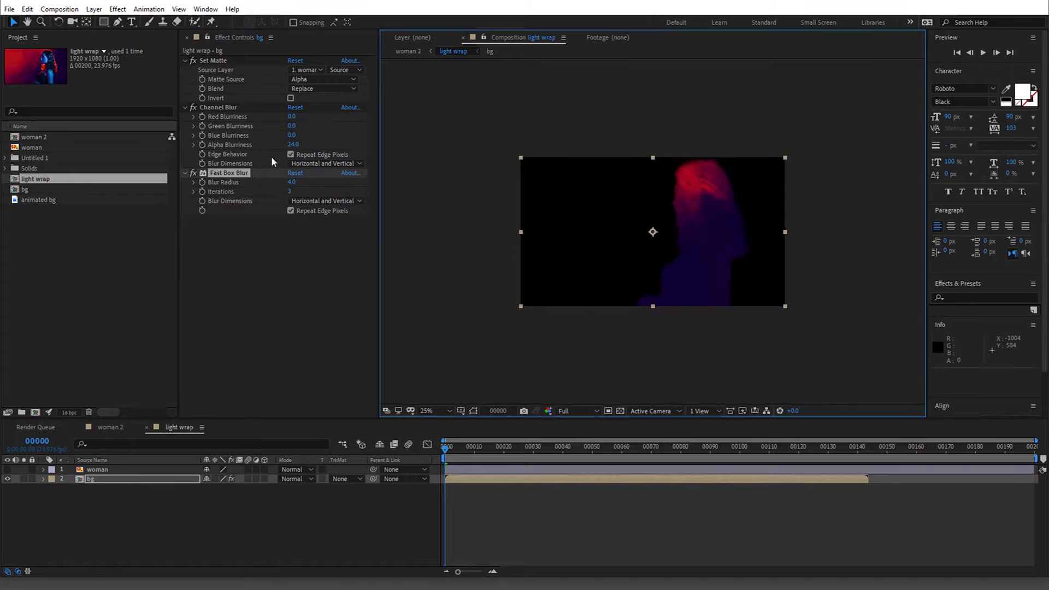
Duplicate the Set Matte effect, move the copy below Fast Box Blur, and invert the original Set Matte.
left_click(215, 61)
key("ctrl+d")
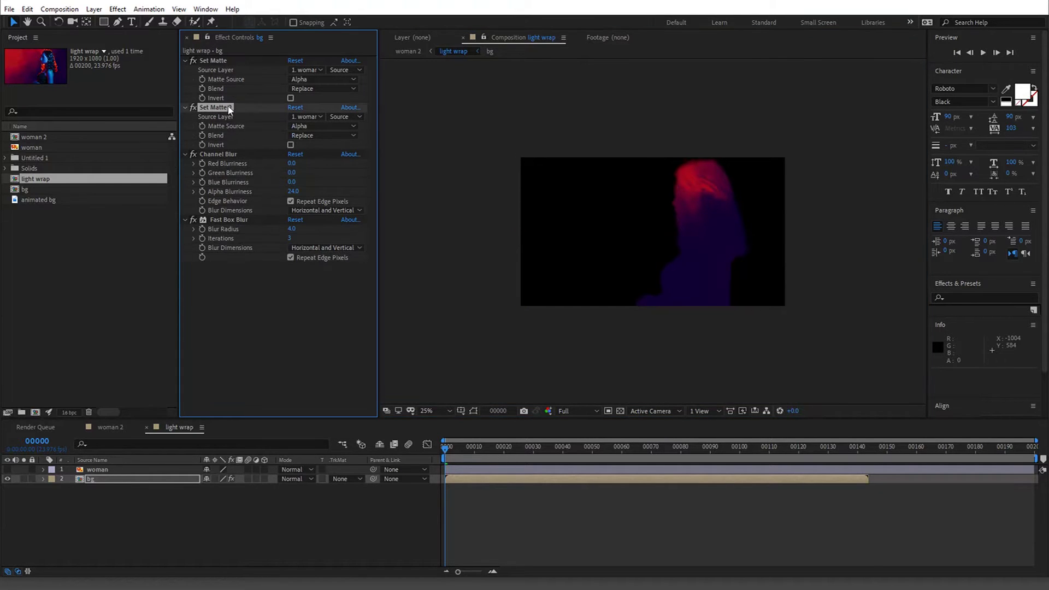
left_click_drag(217, 112, 224, 375)
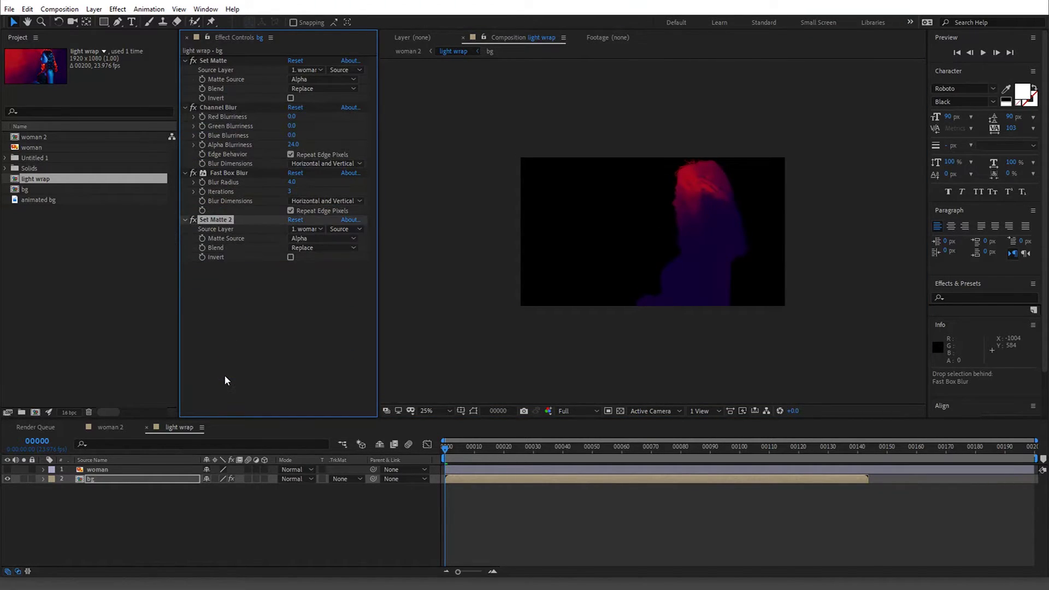
left_click(290, 99)
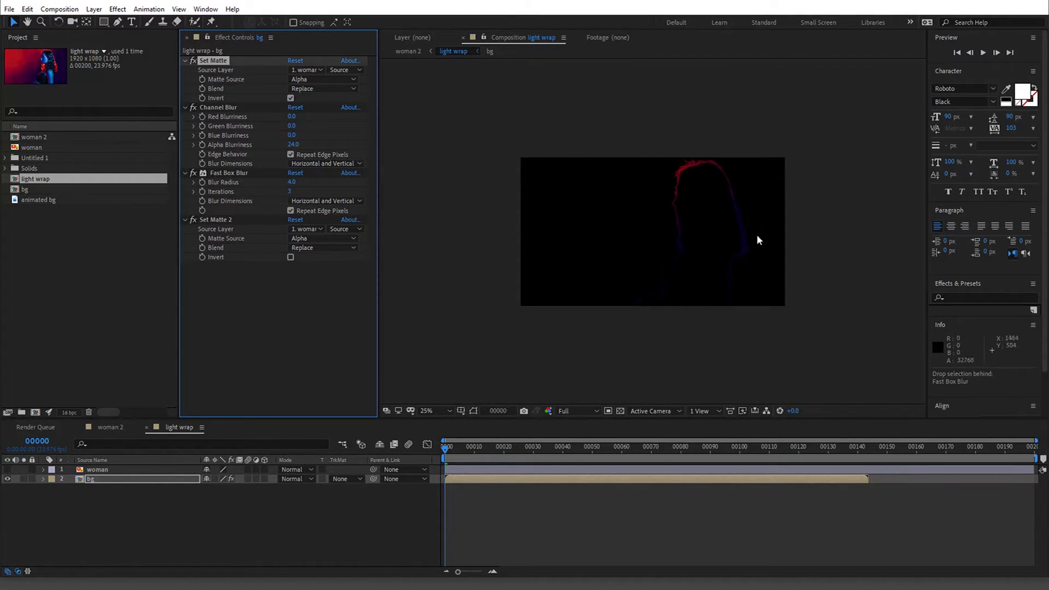
Set the Channel Blur's Alpha Blurriness to 39 and the Fast Box Blur's radius to 10.
key("period")
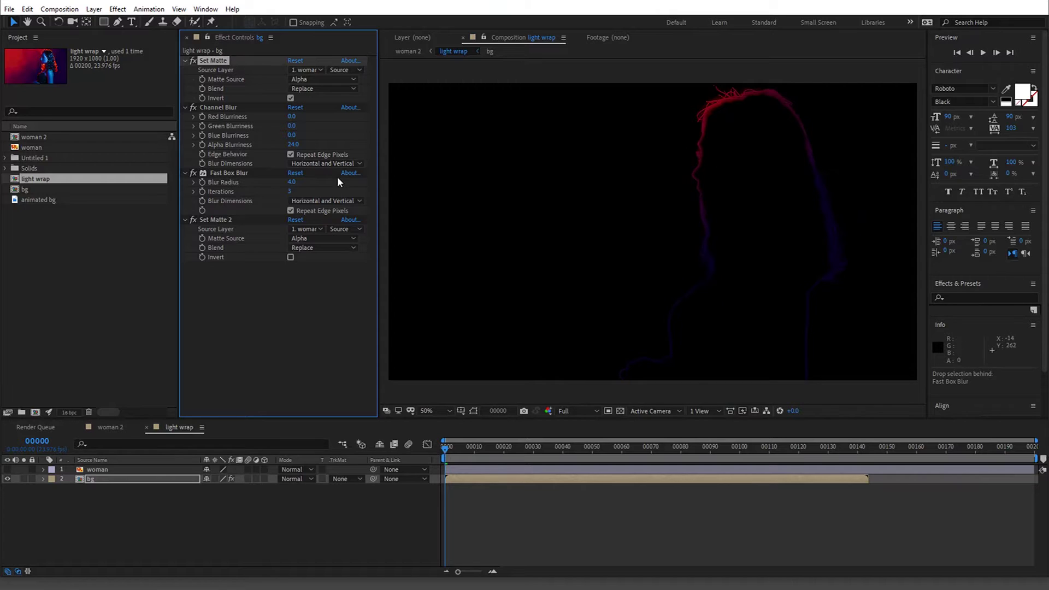
left_click_drag(295, 145, 324, 183)
left_click_drag(301, 181, 289, 181)
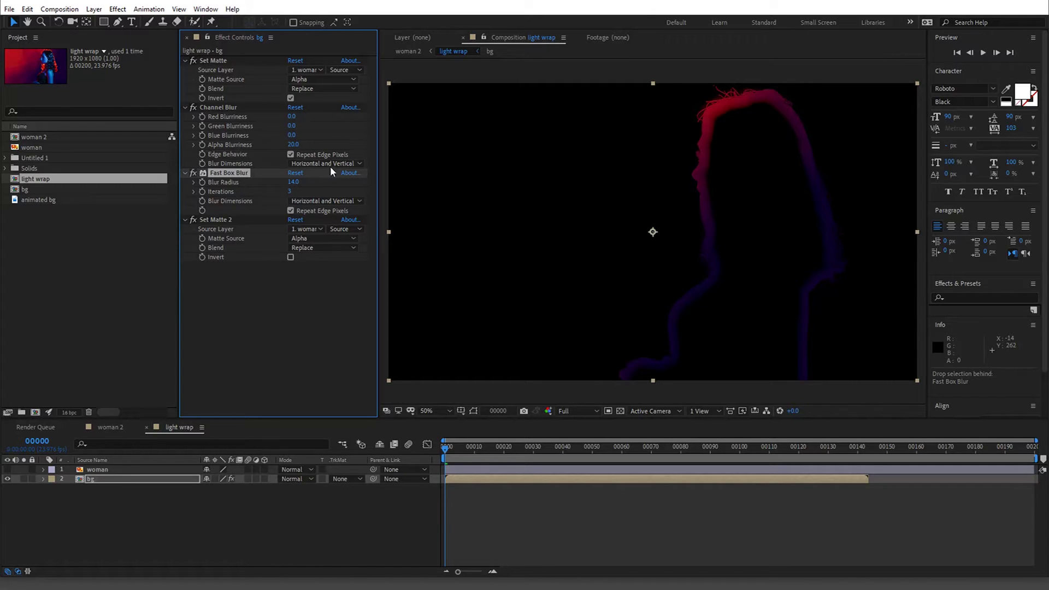
left_click_drag(294, 186, 290, 183)
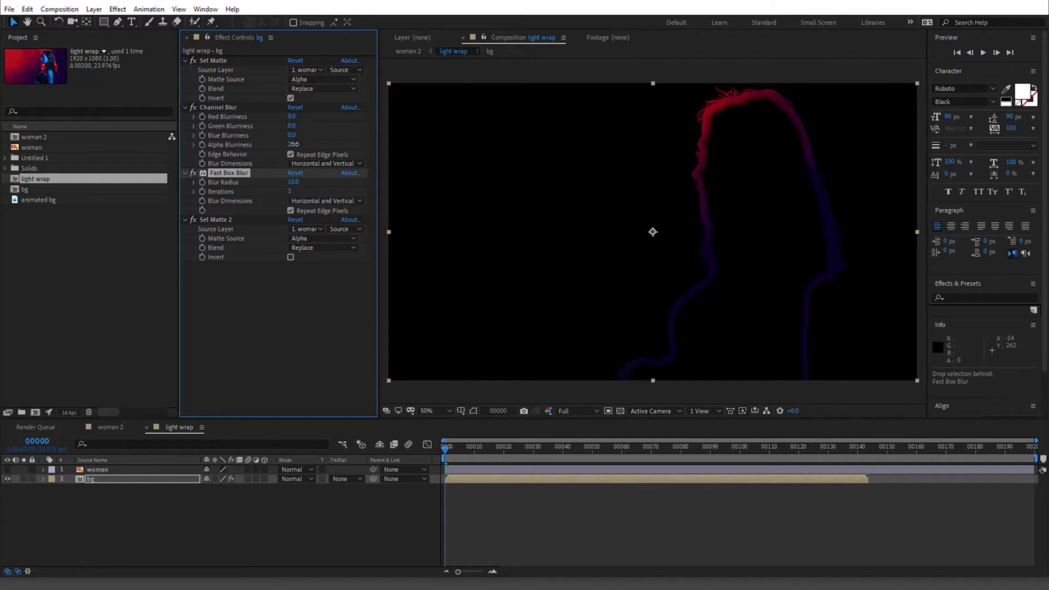
left_click_drag(294, 145, 298, 144)
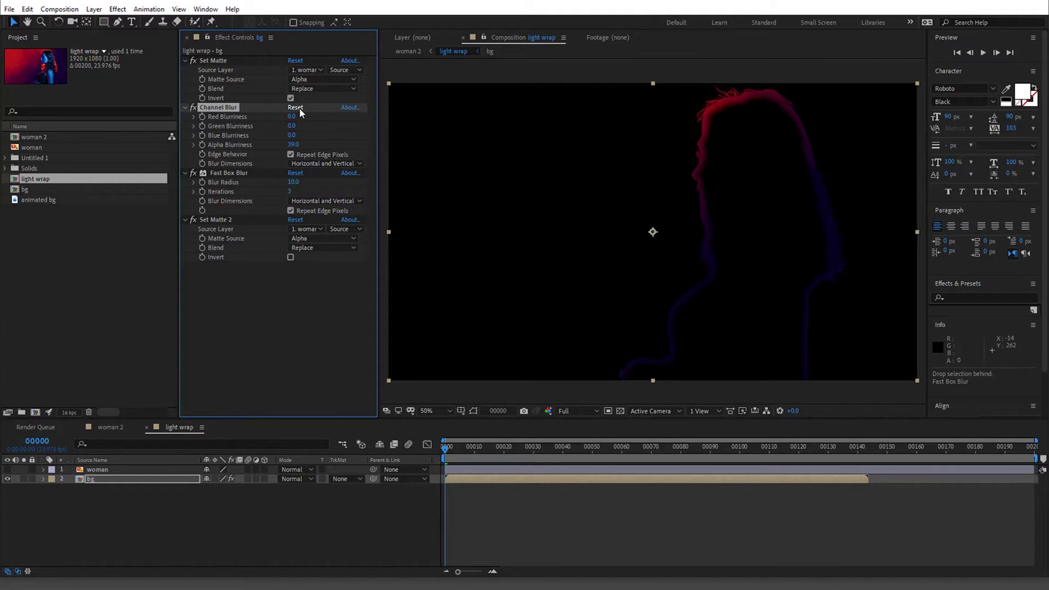
Add a null object to the woman 2 composition and rename it controller.
left_click(110, 427)
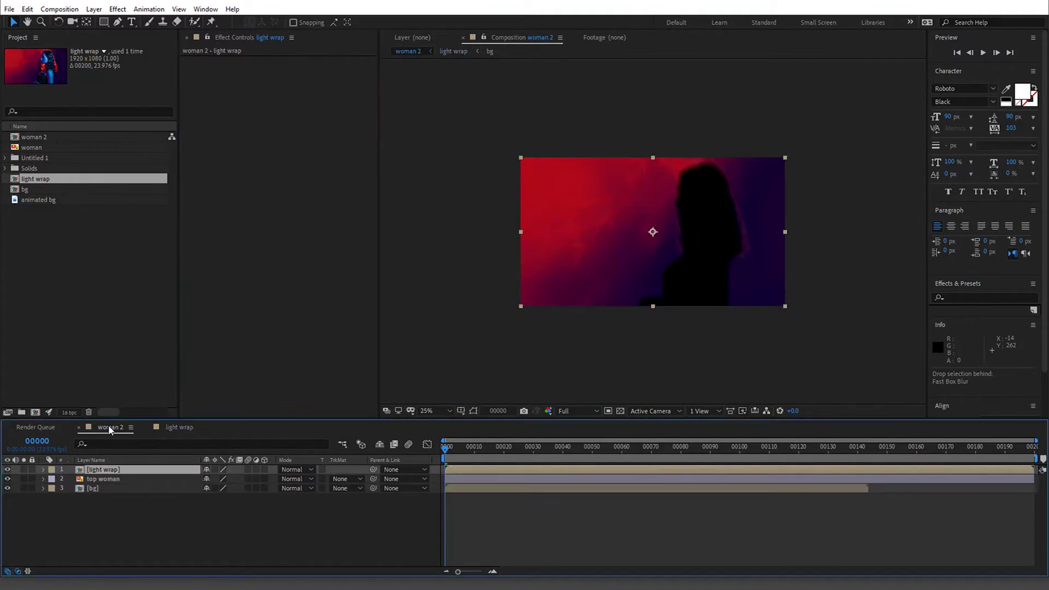
left_click(94, 9)
mouse_move(108, 22)
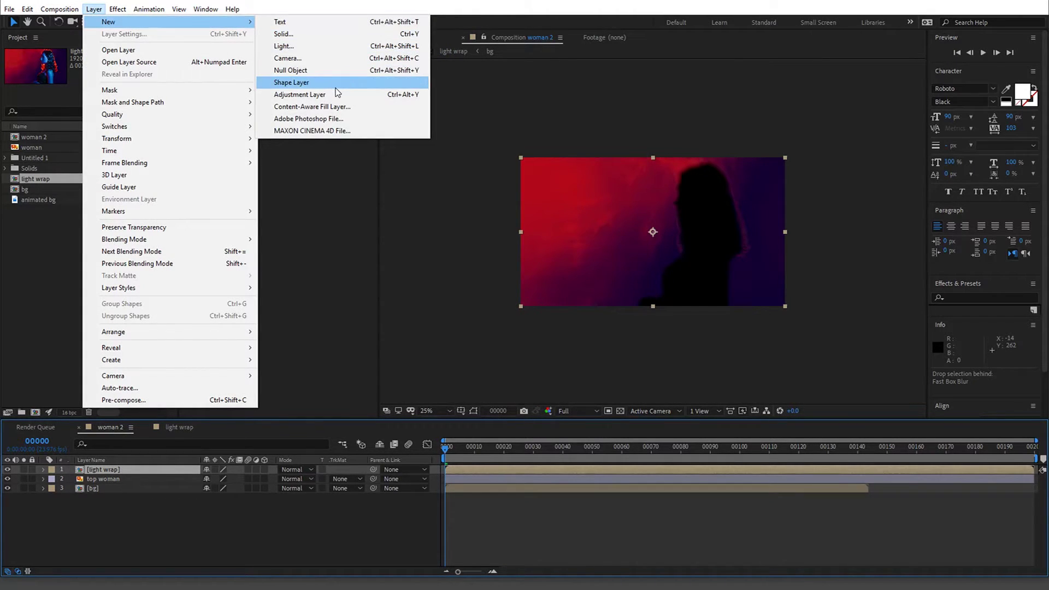
left_click(334, 70)
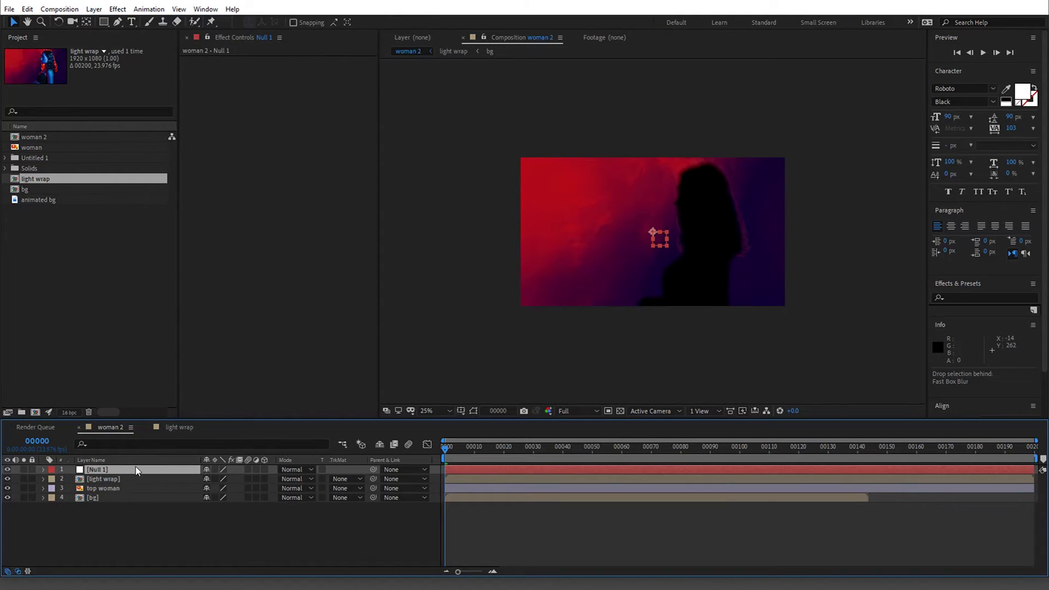
key("Return")
type("controller")
key("Return")
left_click(230, 227)
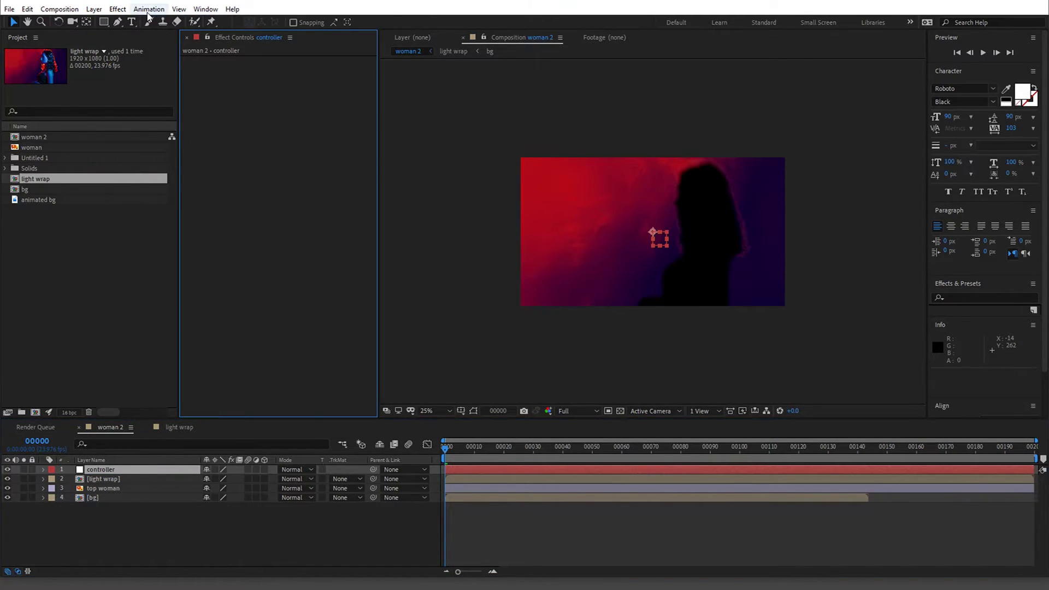
Add a Slider Control expression effect to the controller layer and name it alpha blur.
left_click(129, 10)
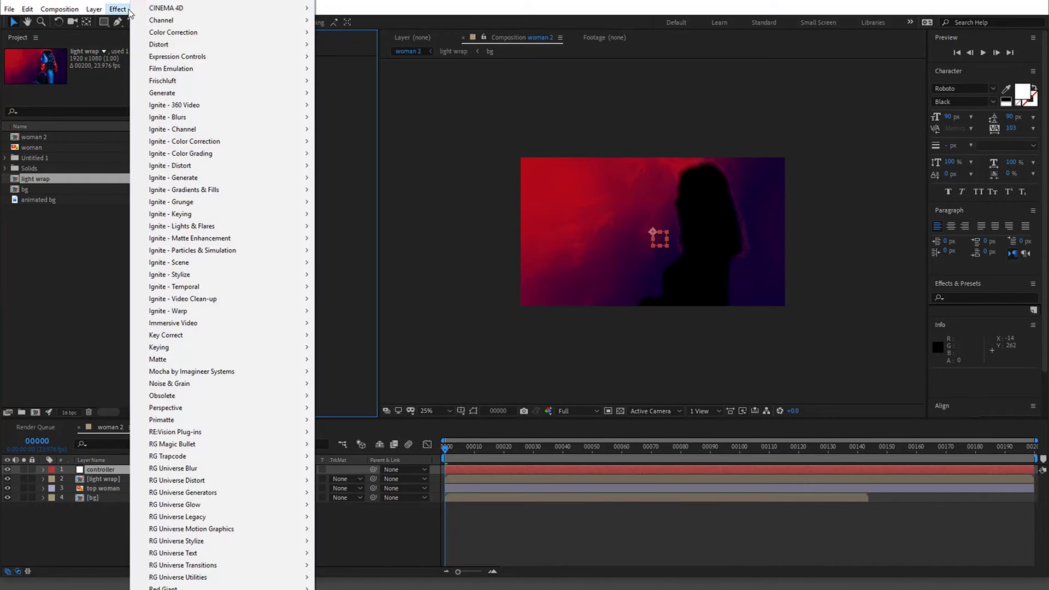
mouse_move(237, 384)
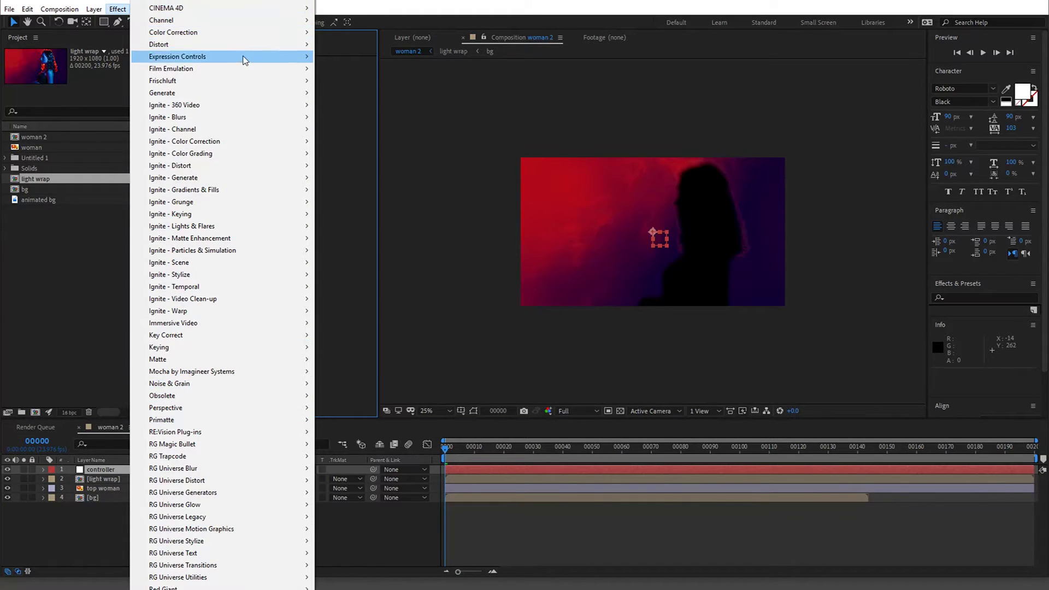
mouse_move(260, 57)
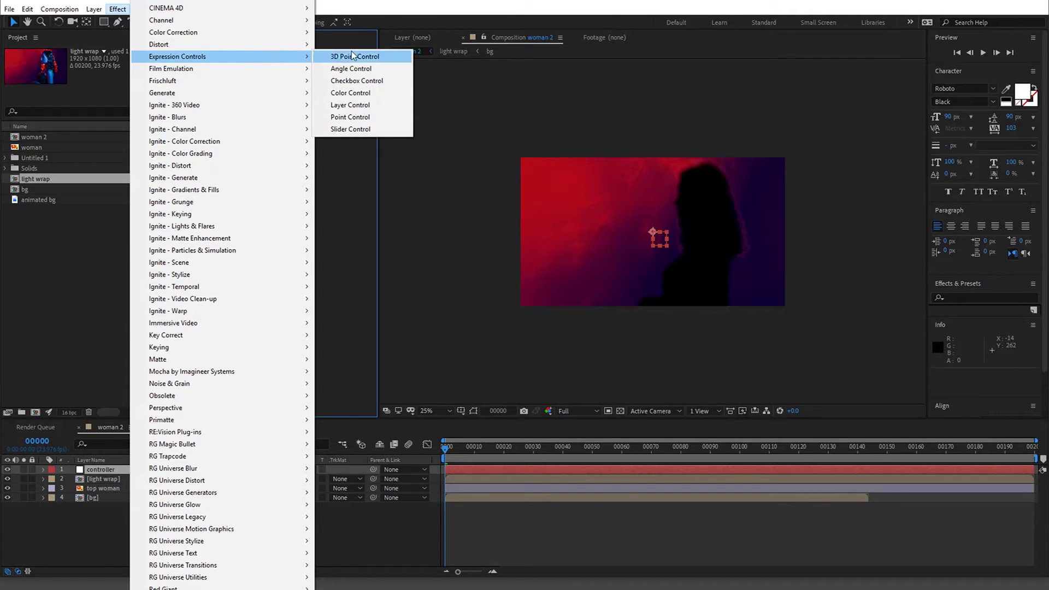
left_click(376, 130)
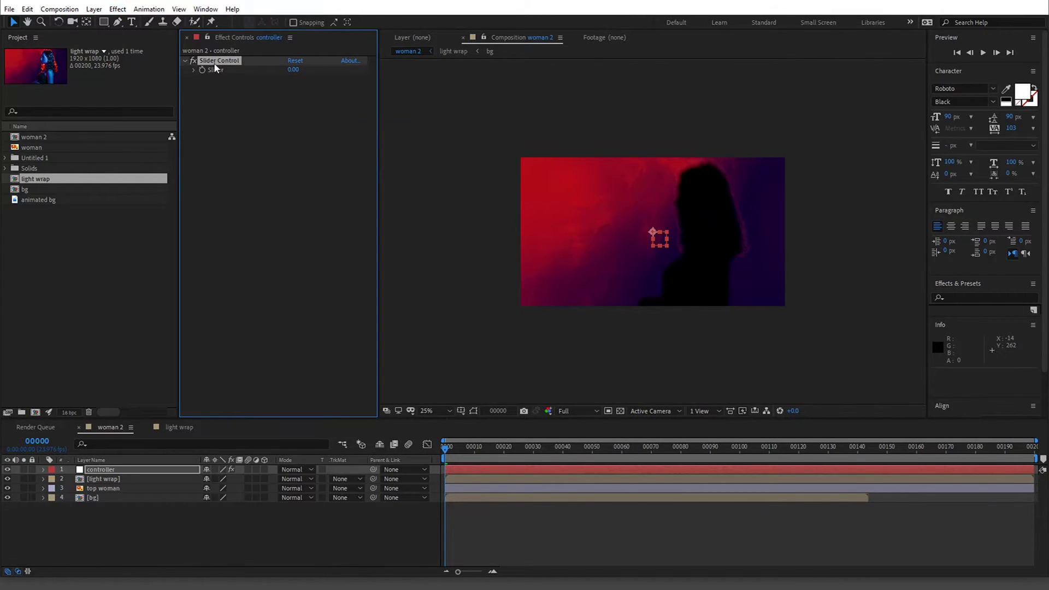
key("Return")
type("blur")
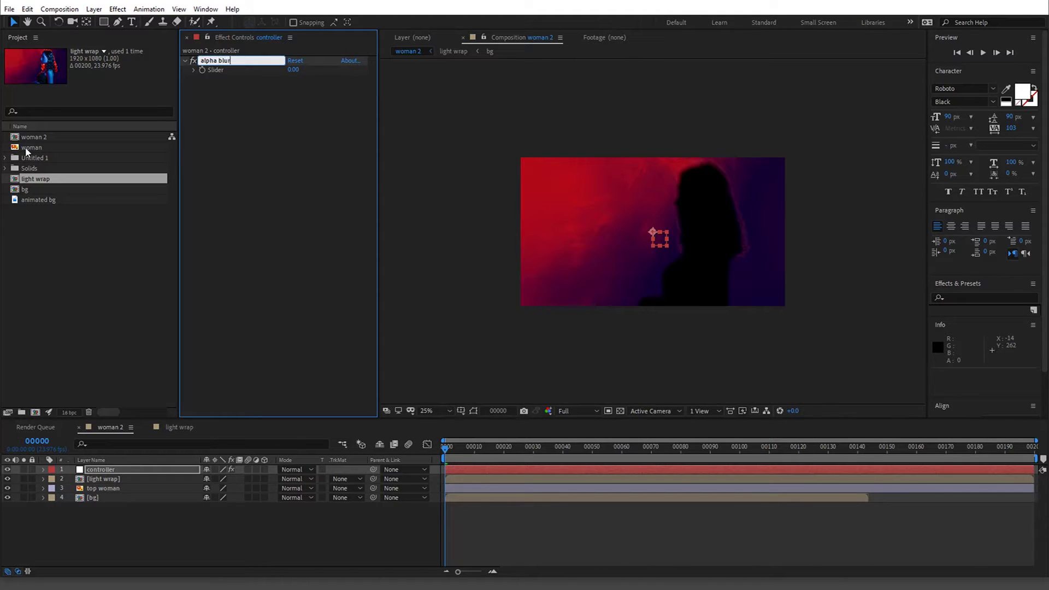
key("Return")
Duplicate the alpha blur slider control on the controller layer and rename the copy blur.
key("ctrl+d")
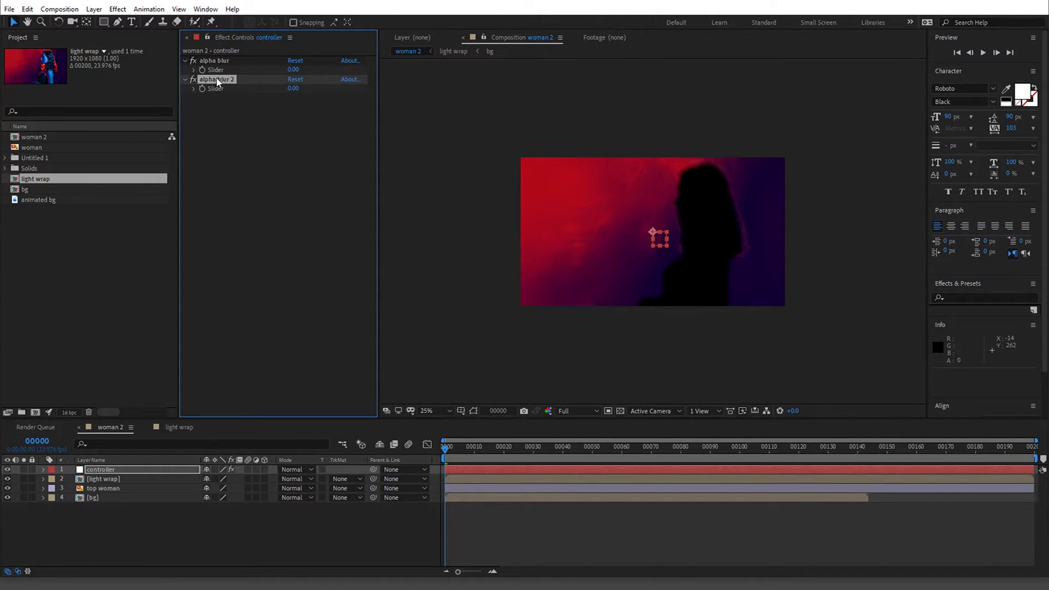
key("Return")
type("b")
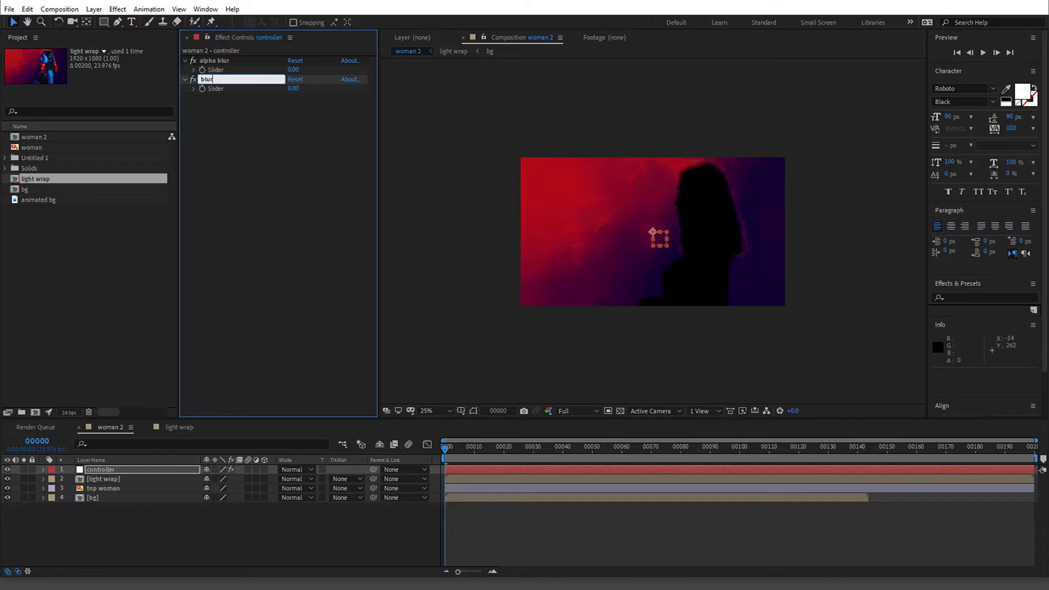
type("lur")
key("Return")
Duplicate the blur slider control, rename the copy opacity, and expand all three sliders.
key("ctrl+d")
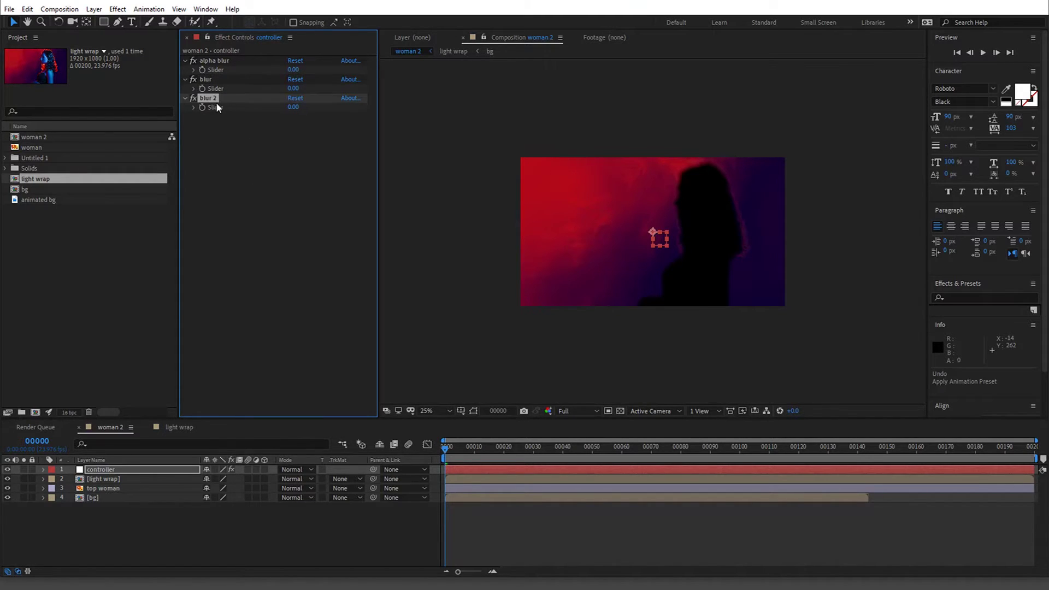
key("Return")
type("opacity")
key("Return")
left_click(194, 108)
left_click(194, 88)
left_click(193, 70)
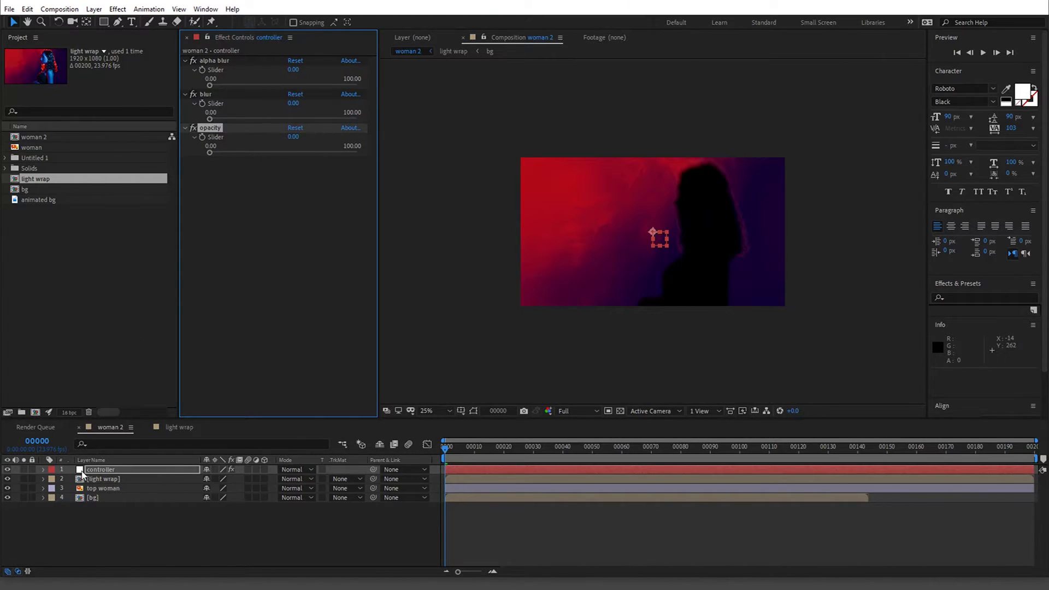
Hide the controller layer, keep its effect controls locked in view, and reveal the light wrap layer's Opacity.
left_click(100, 480)
left_click(8, 469)
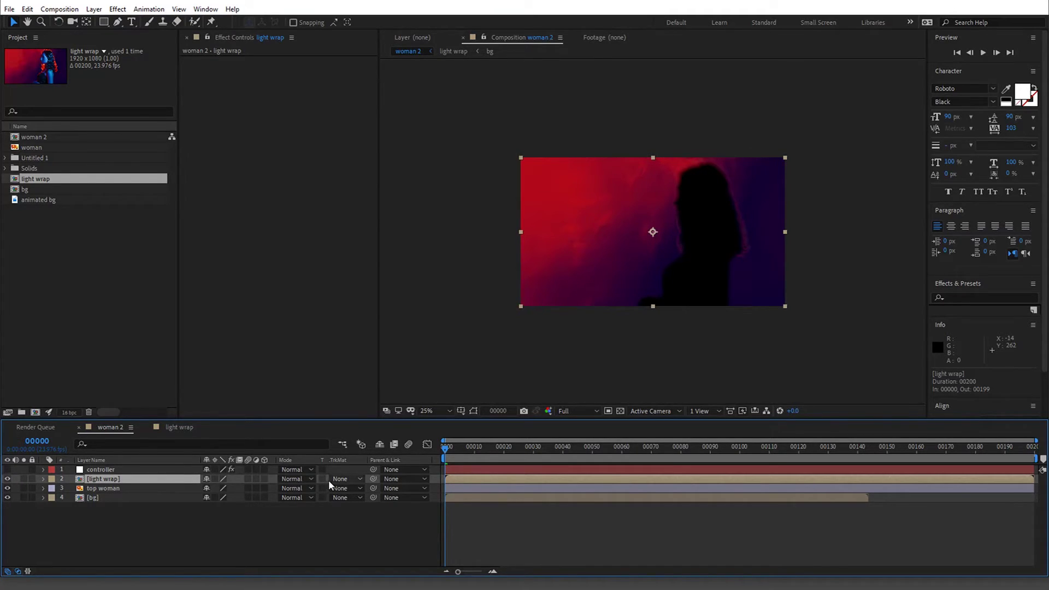
key("t")
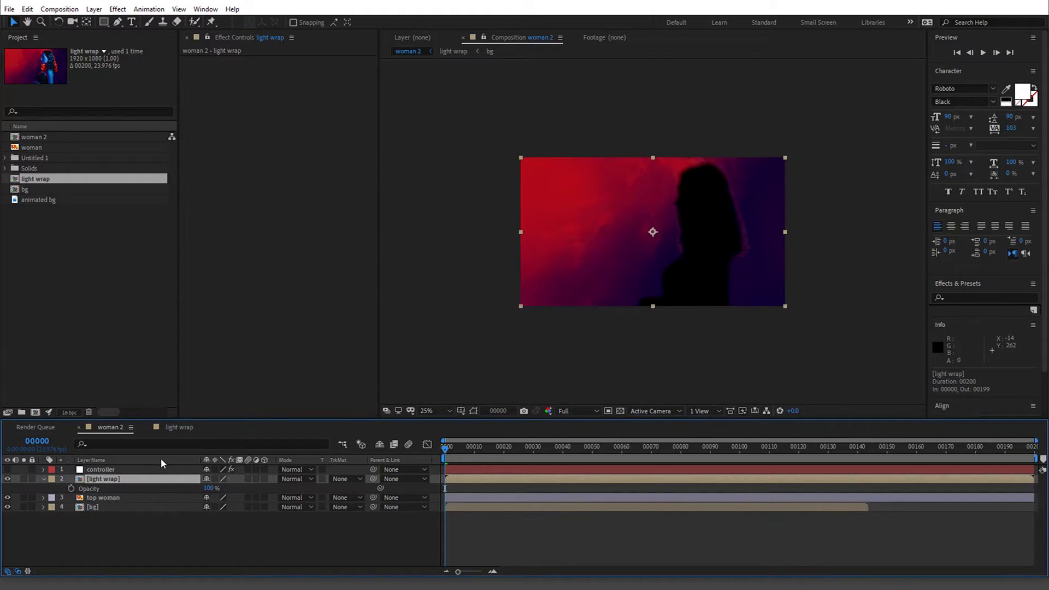
left_click(136, 471)
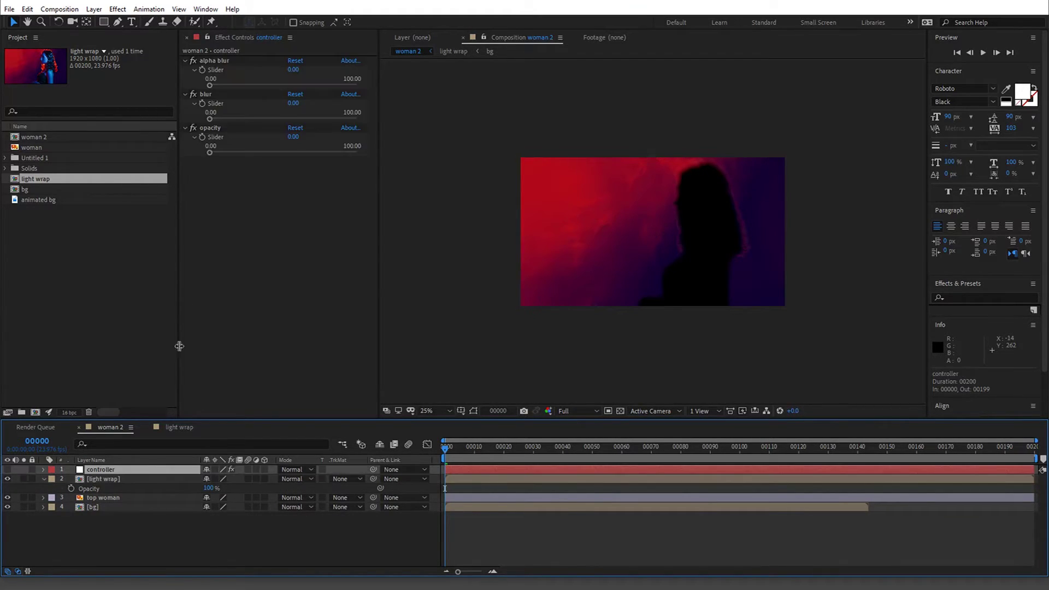
left_click(206, 37)
Link the light wrap layer's Opacity to the controller's opacity slider with an expression and set the slider to 100.
left_click(71, 488, "alt")
left_click_drag(235, 497, 373, 147)
left_click(435, 146)
left_click(444, 176)
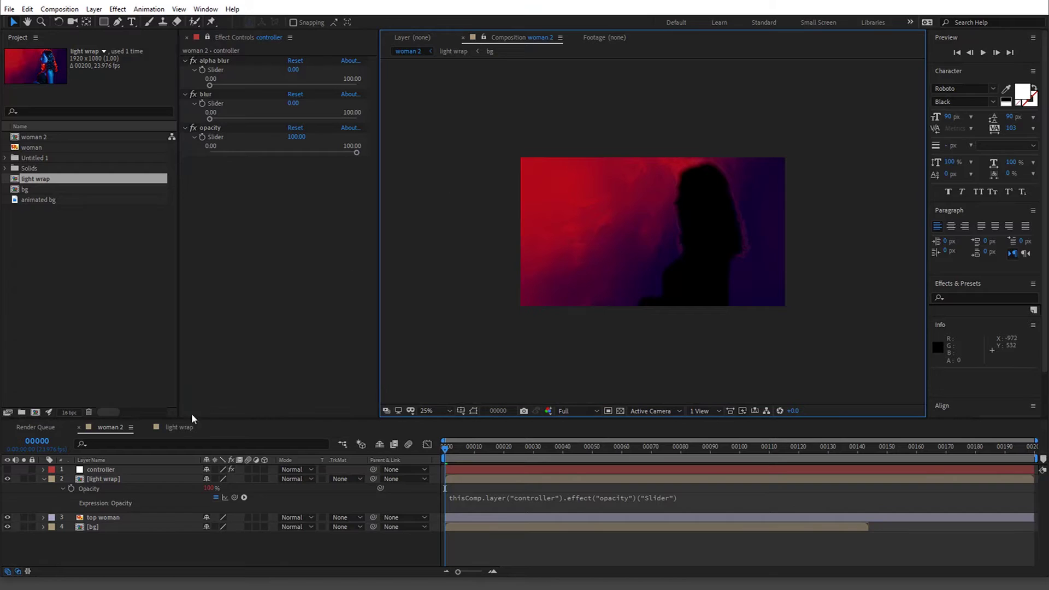
In the light wrap composition, link the bg layer's Channel Blur Alpha Blurriness to the alpha blur slider and set the slider to 39.
left_click(174, 427)
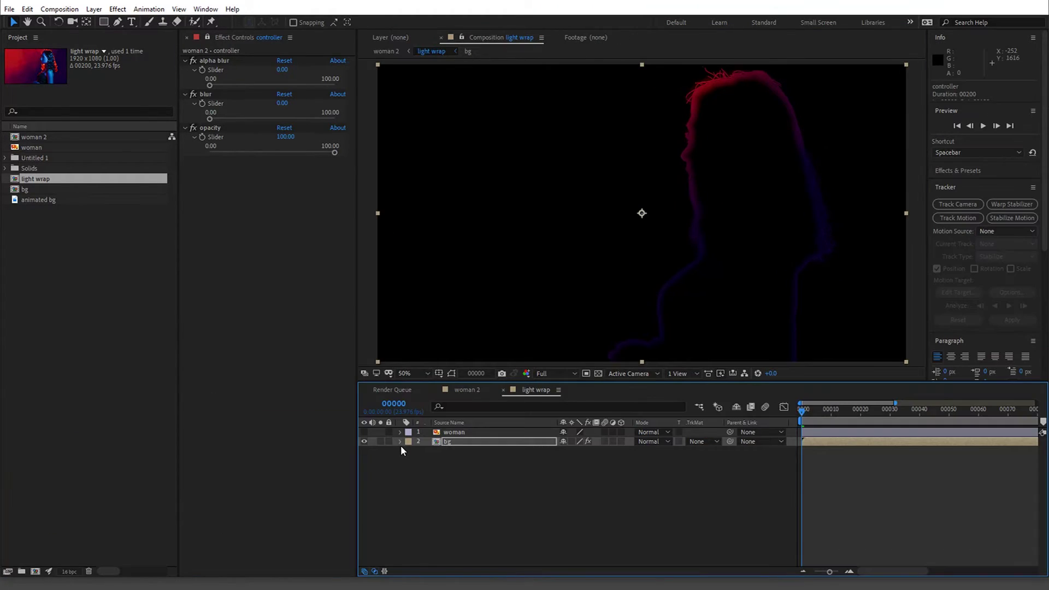
left_click(400, 441)
left_click(409, 451)
left_click(418, 470)
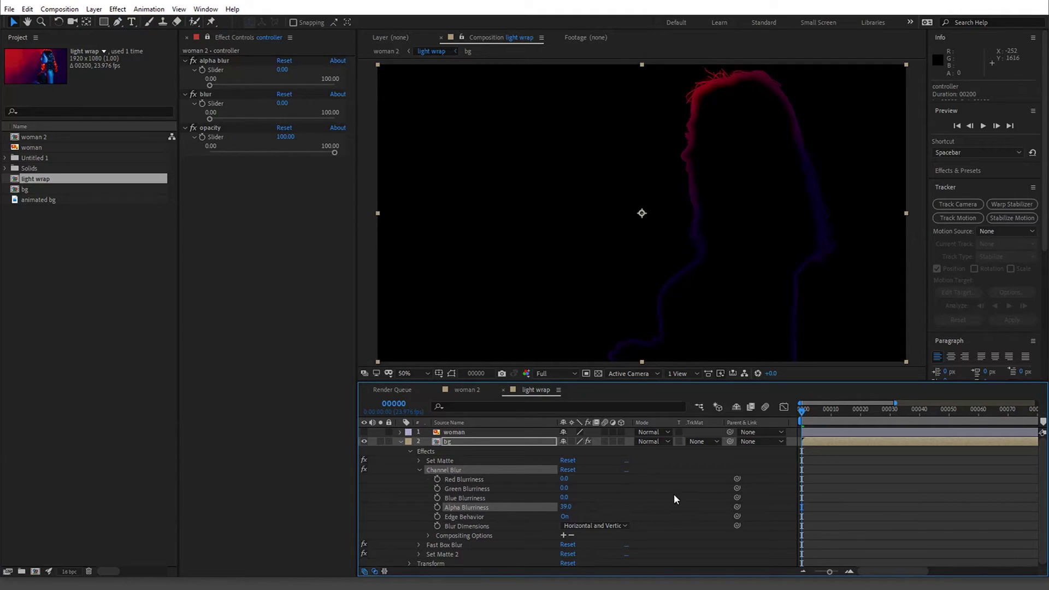
left_click_drag(736, 506, 216, 70)
left_click(282, 71)
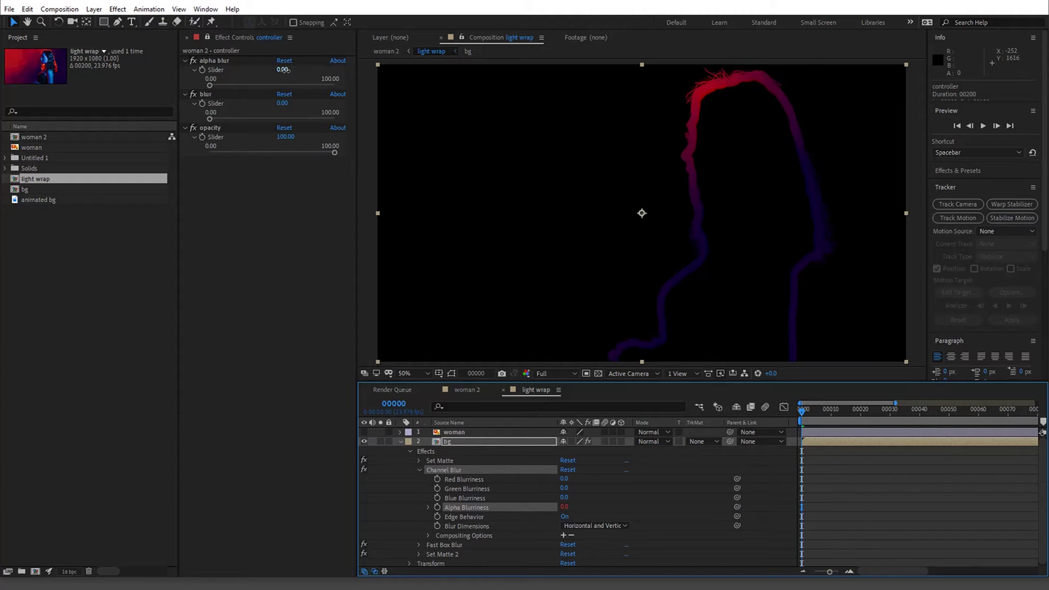
type("39")
key("Return")
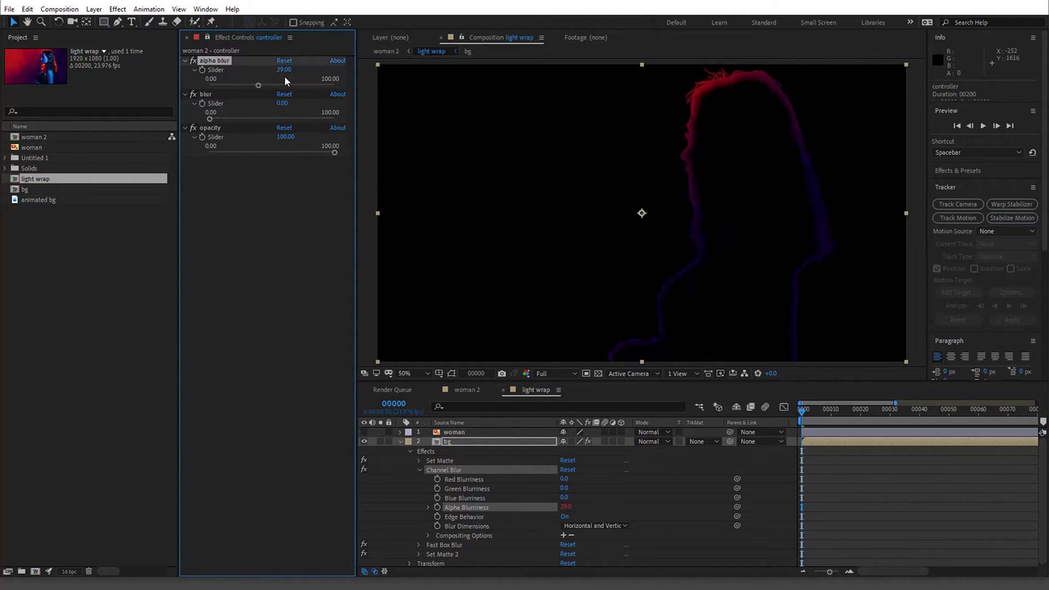
Link the bg layer's Fast Box Blur radius to the controller's blur slider and set the slider to 10.
left_click(418, 543)
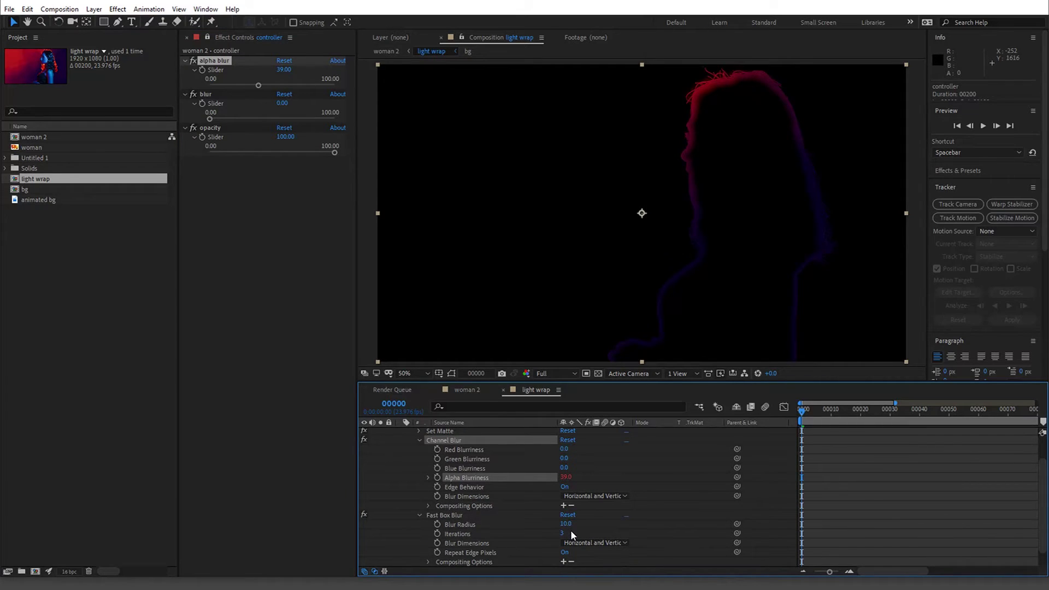
left_click_drag(737, 525, 228, 104)
left_click(252, 255)
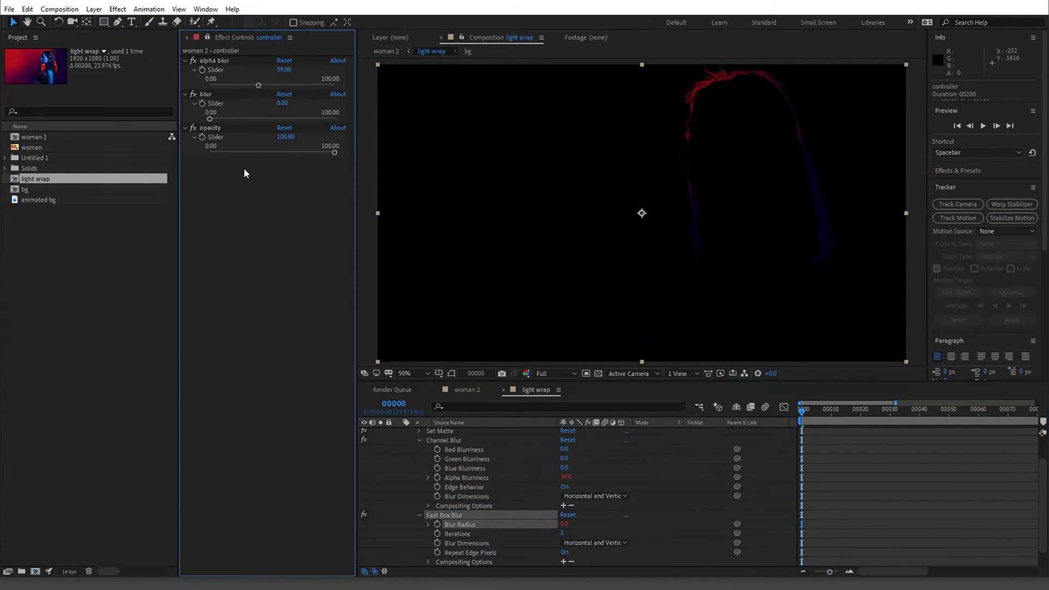
left_click(282, 103)
type("10")
key("Return")
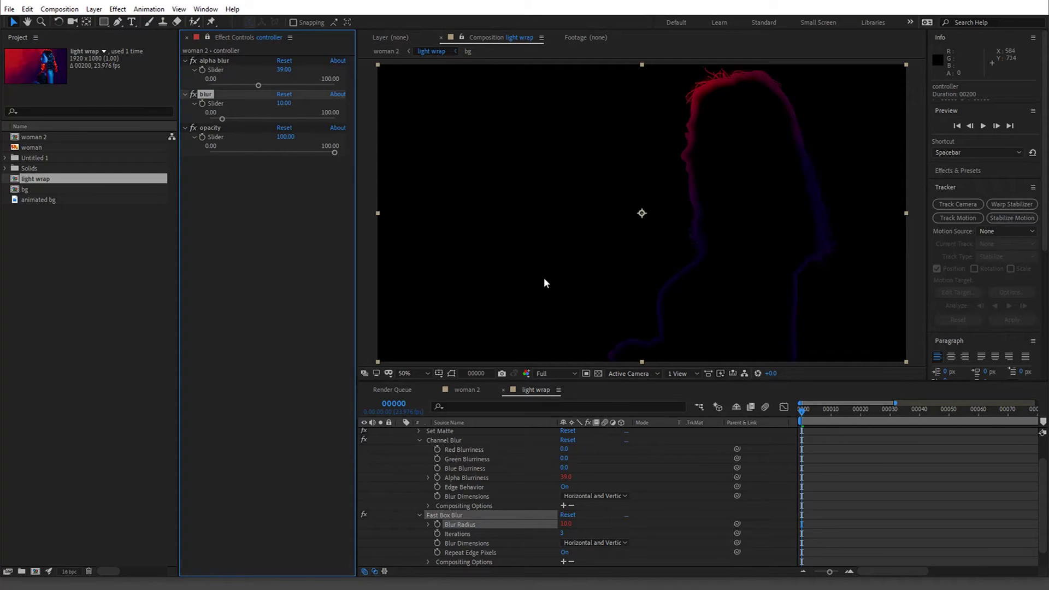
Return to the woman 2 composition and reveal only the Position property of every layer.
left_click_drag(230, 33, 372, 110)
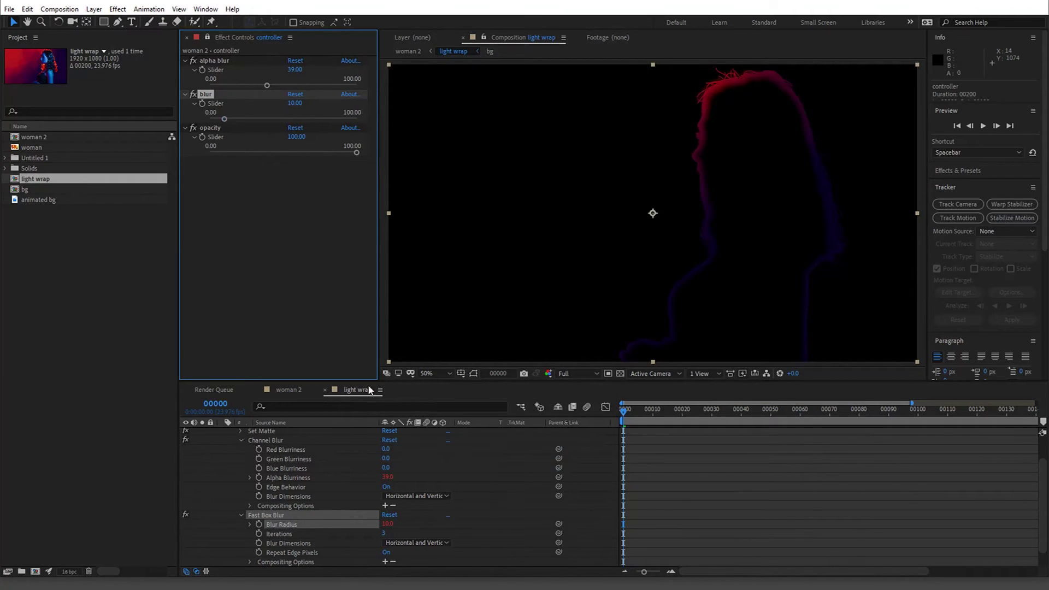
left_click(281, 391)
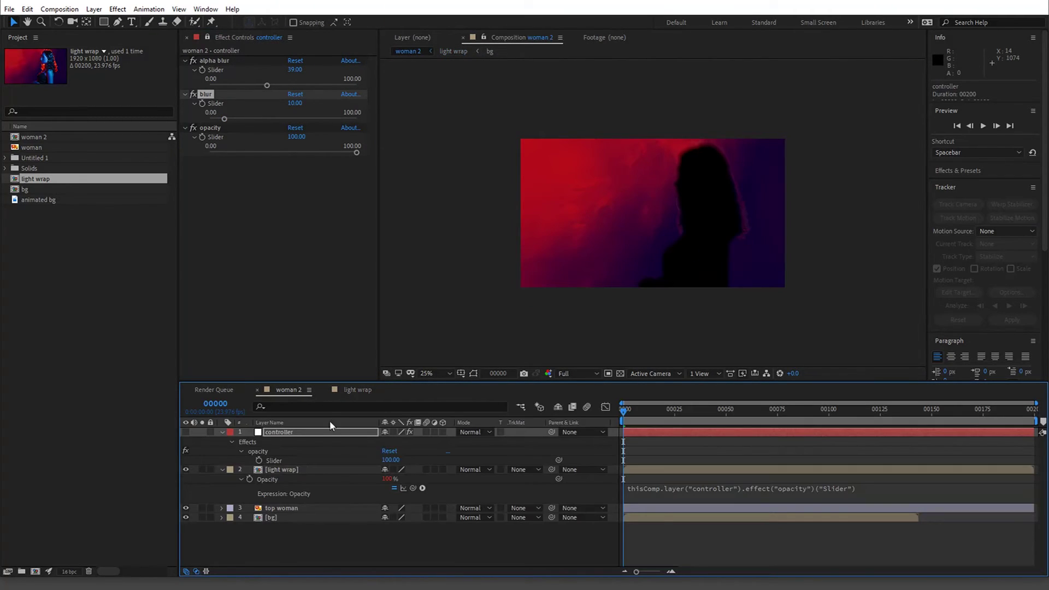
left_click(473, 259)
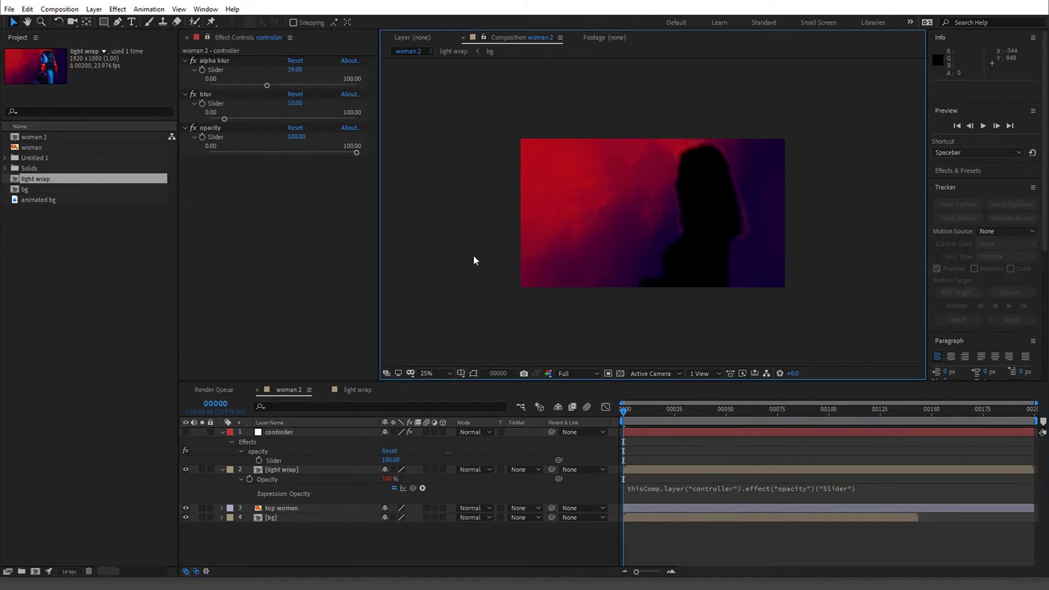
key("ctrl+a")
key("p")
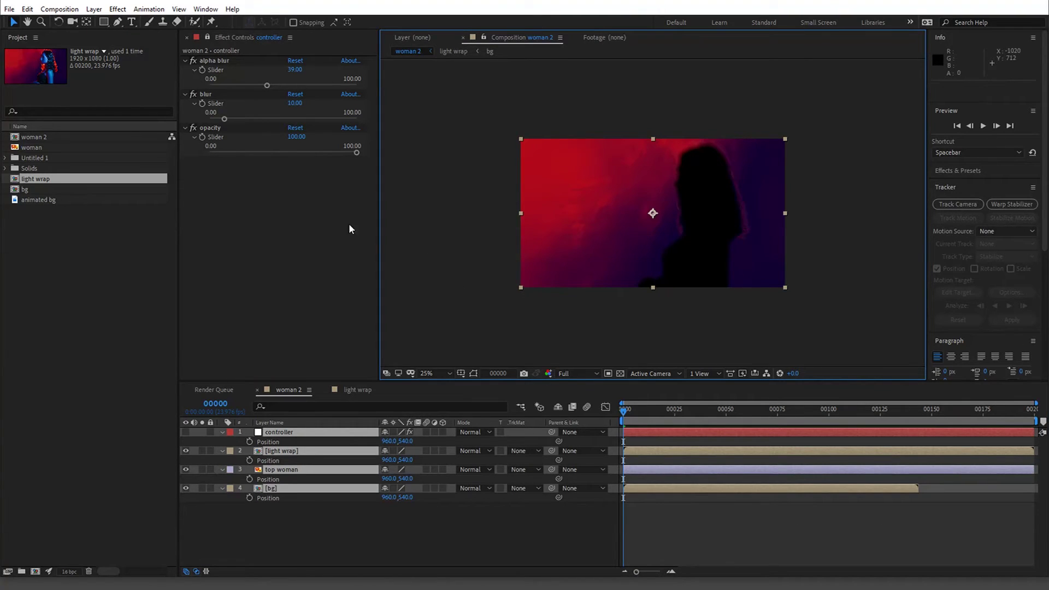
left_click(207, 61)
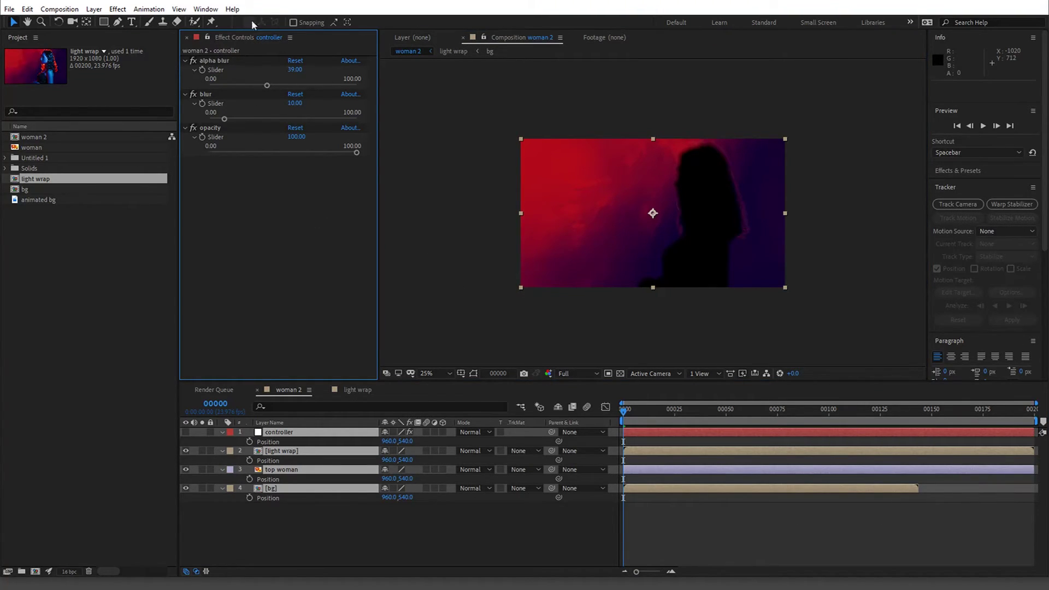
scroll(702, 302, "up", 1)
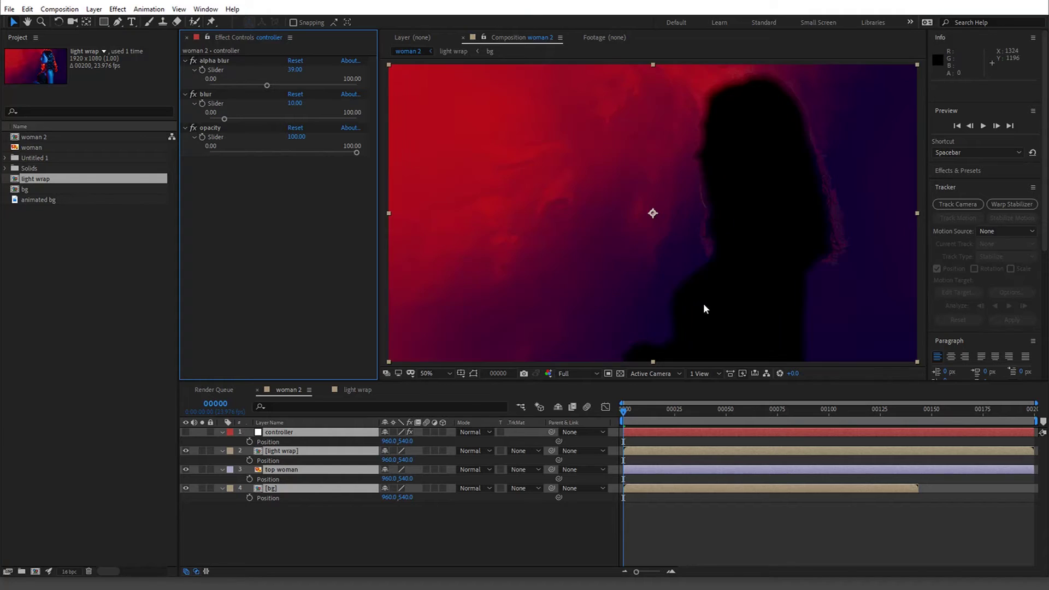
left_click(299, 548)
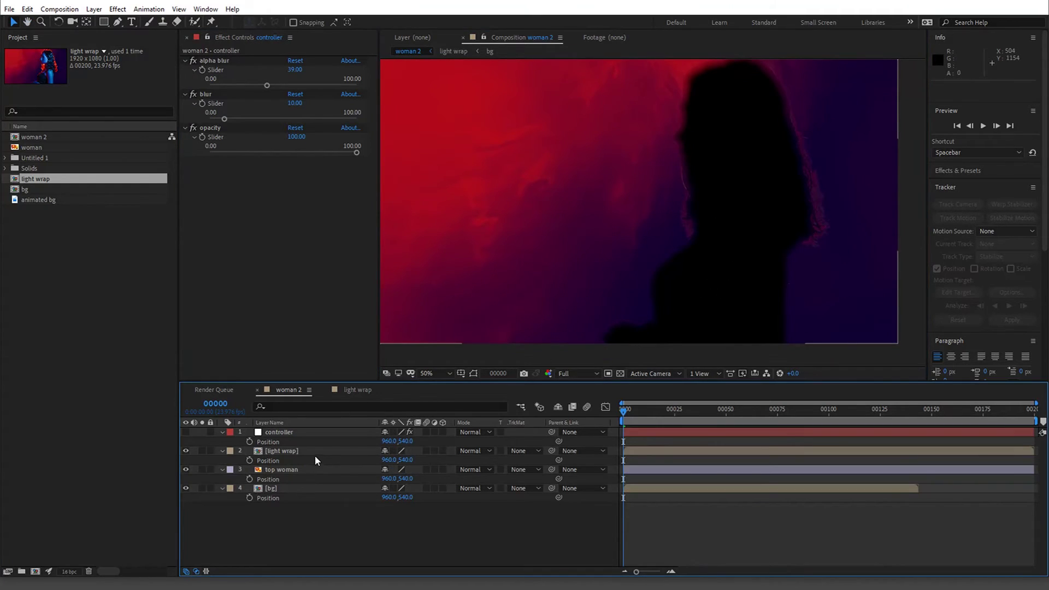
Set the light wrap layer's blending mode to Screen.
left_click(323, 451)
left_click(487, 448)
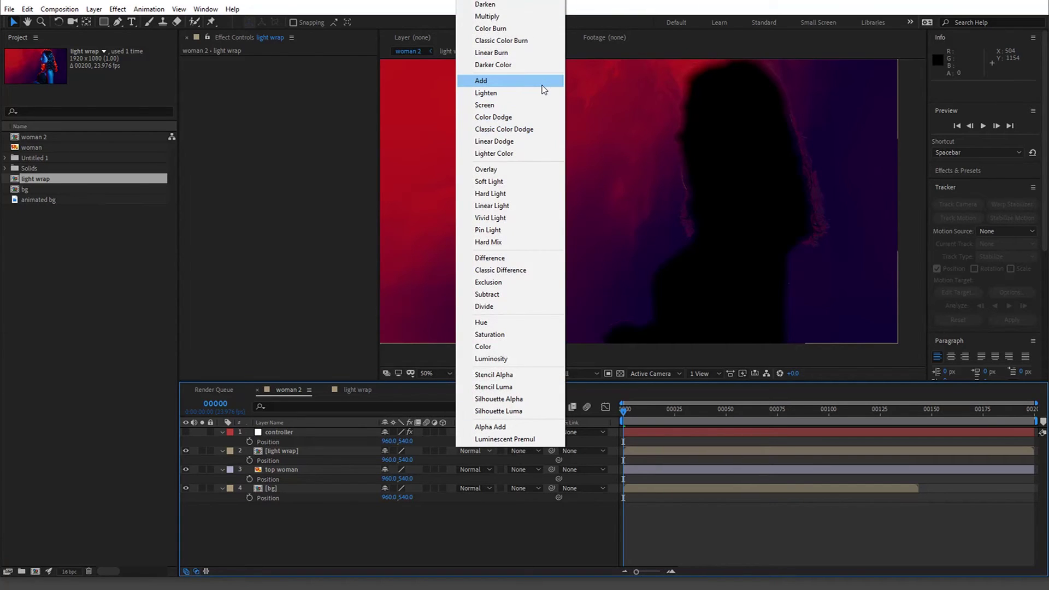
left_click(535, 104)
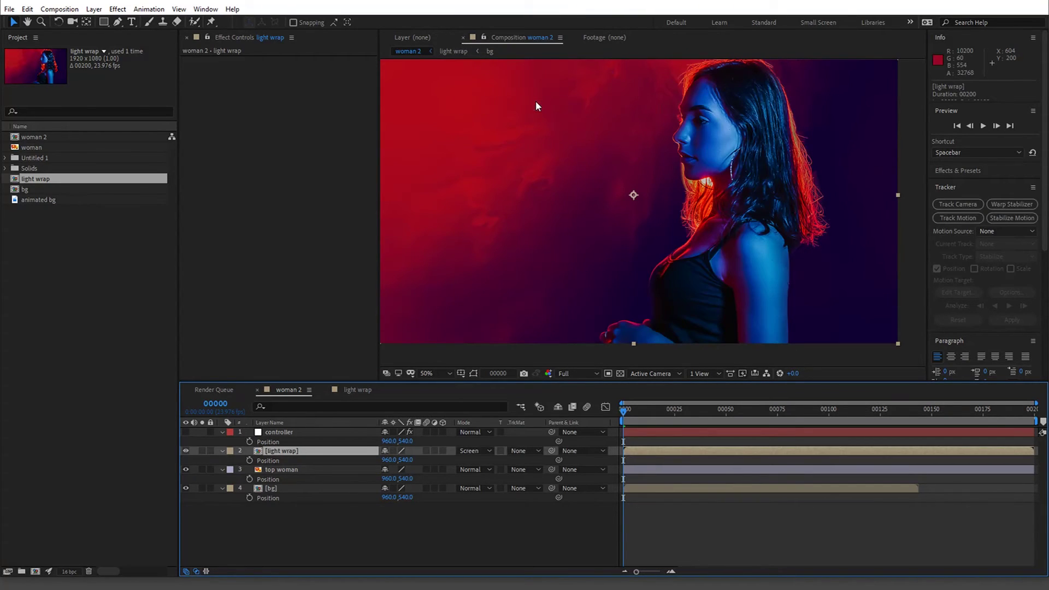
Compare the woman's edges with the light wrap layer hidden and shown, and hide the top woman layer.
left_click(185, 450)
left_click(185, 450)
left_click(185, 451)
left_click(185, 450)
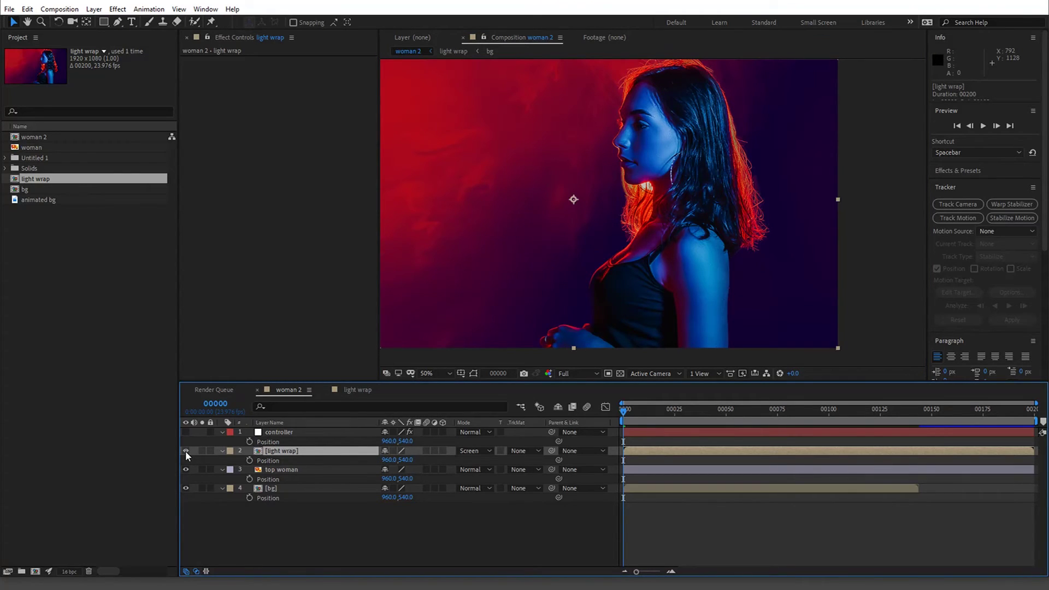
left_click(185, 450)
left_click(185, 451)
left_click(186, 470)
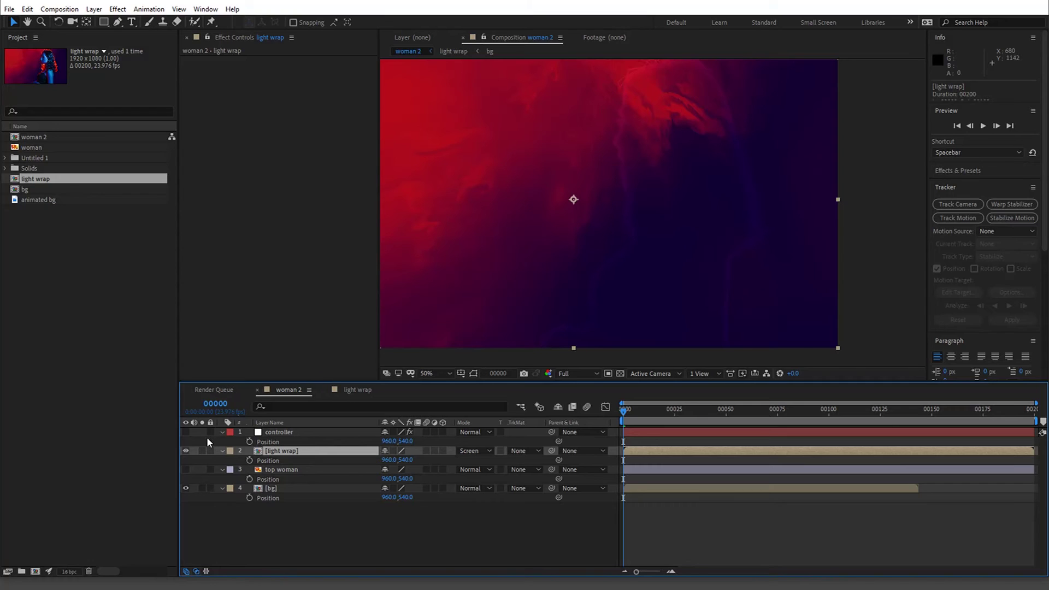
Show the top woman layer again and brighten the light wrap layer with a Curves effect by raising the RGB midtones.
left_click(280, 471)
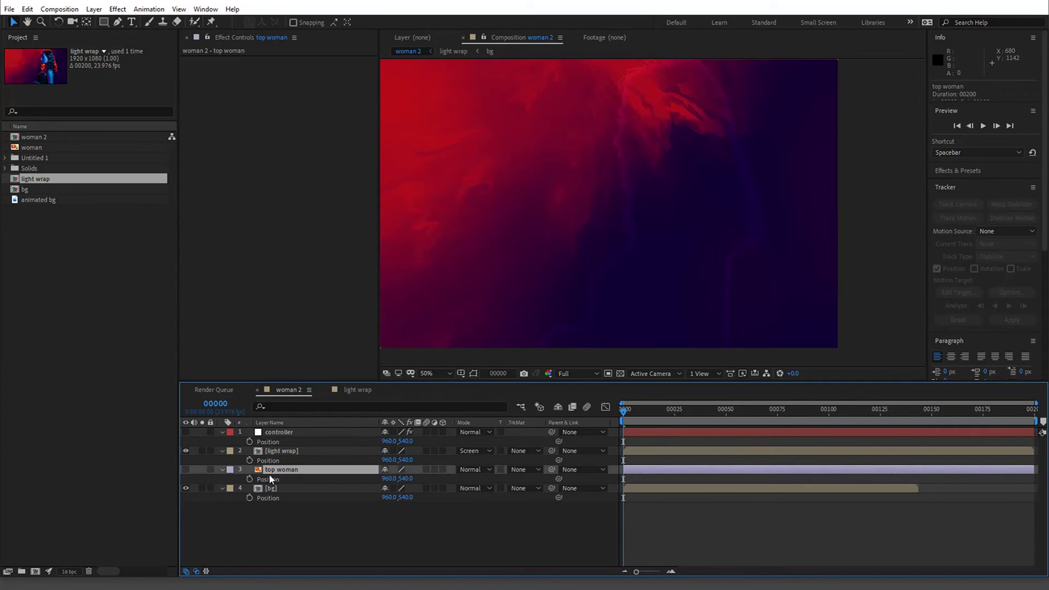
left_click(185, 470)
left_click(294, 454)
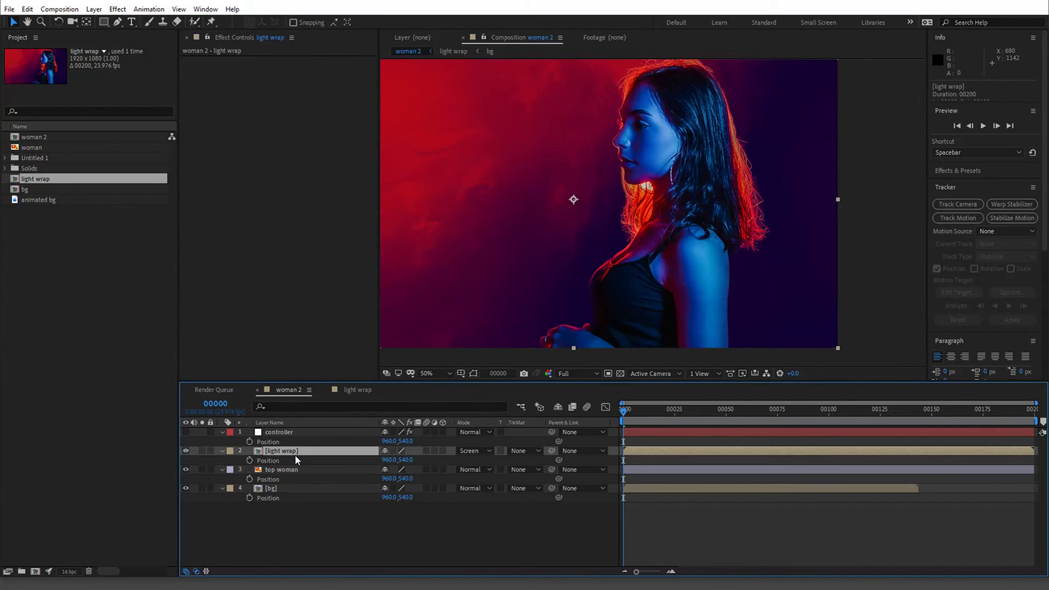
left_click(117, 9)
mouse_move(261, 34)
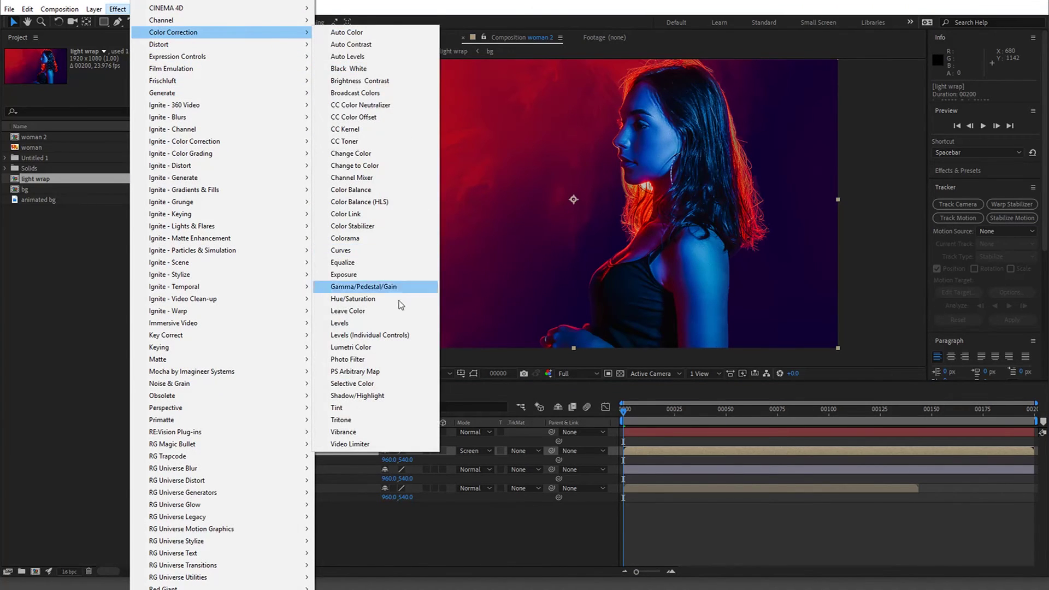
left_click(411, 250)
left_click_drag(273, 174, 265, 139)
left_click(273, 360)
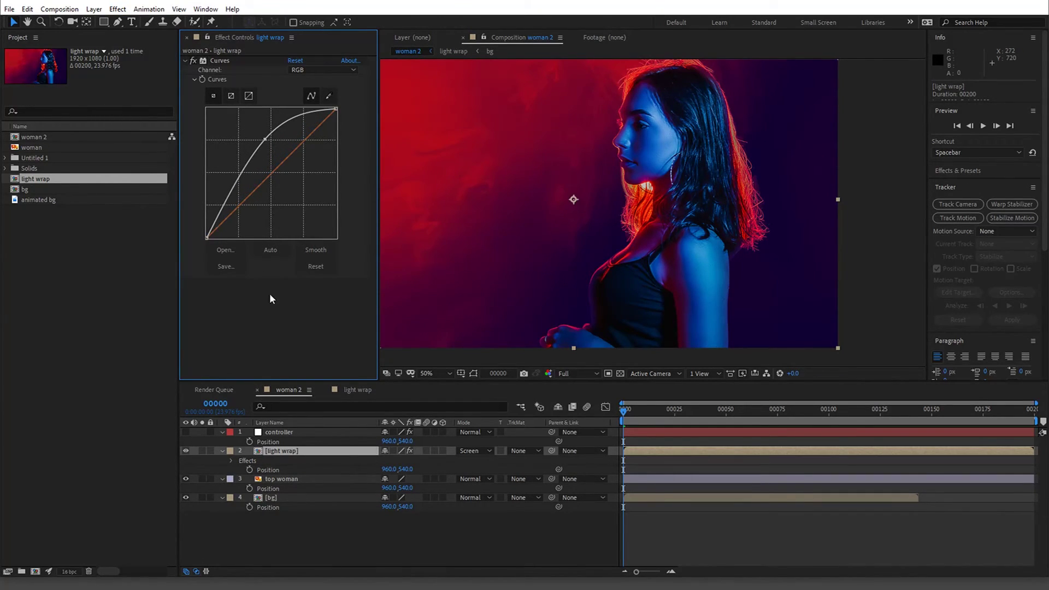
Add a Fast Box Blur effect to the light wrap layer with a blur radius of 35.
left_click(118, 9)
mouse_move(164, 3)
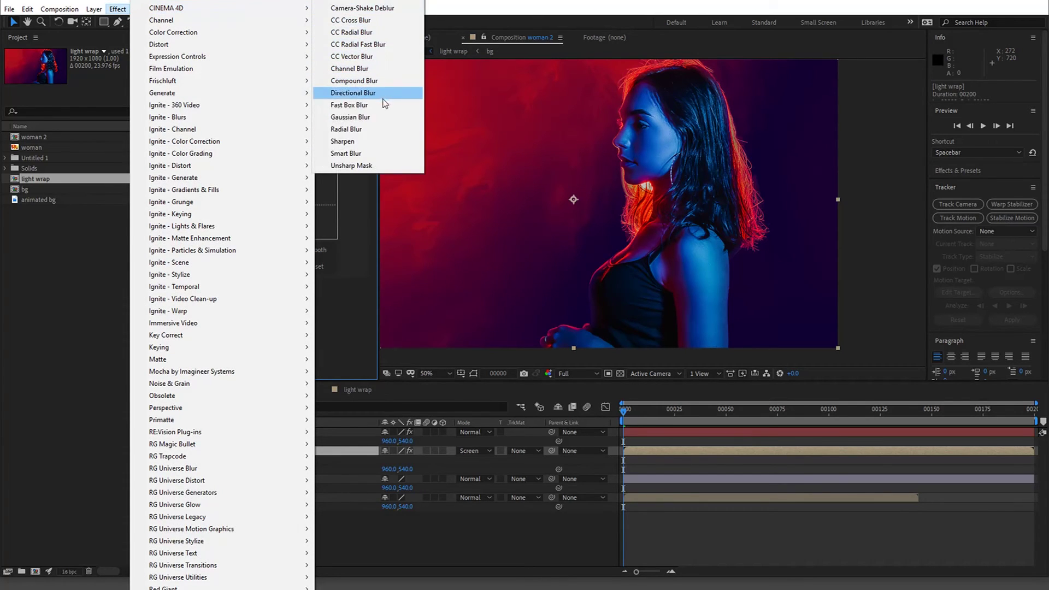
left_click(350, 104)
left_click_drag(294, 292, 319, 289)
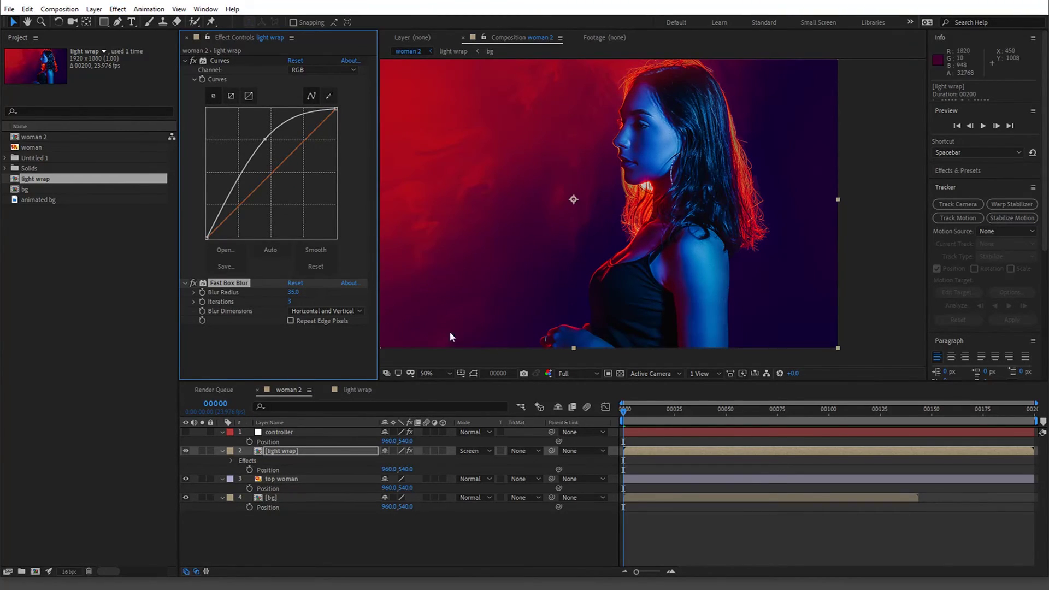
Lower the controller's alpha blur slider to about 34 and its blur slider to about 9.
left_click(305, 432)
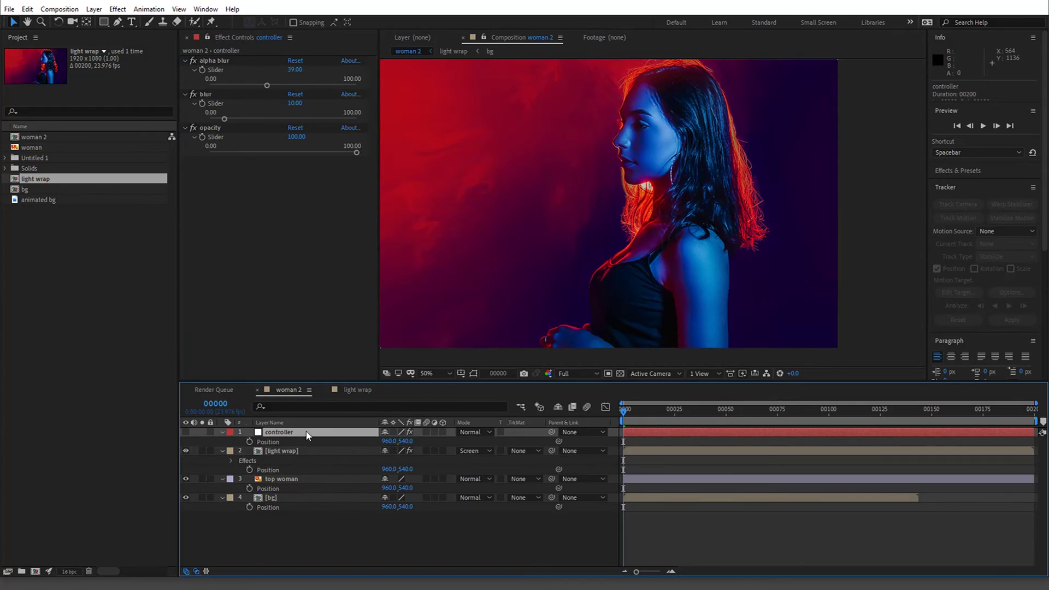
mouse_move(266, 85)
left_mouse_down()
mouse_move(292, 86)
mouse_move(259, 86)
left_mouse_up()
mouse_move(225, 118)
left_mouse_down()
mouse_move(292, 119)
mouse_move(221, 120)
left_mouse_up()
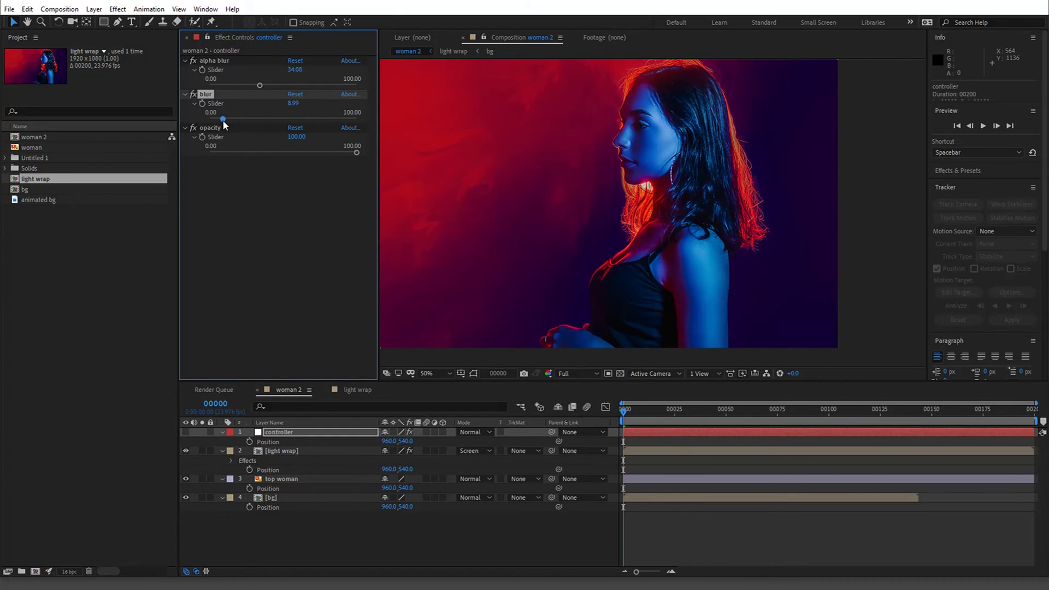
Apply the Camera Lens Blur effect to the bg layer in the woman 2 composition.
left_click(578, 373)
left_click(434, 376)
left_click(437, 506)
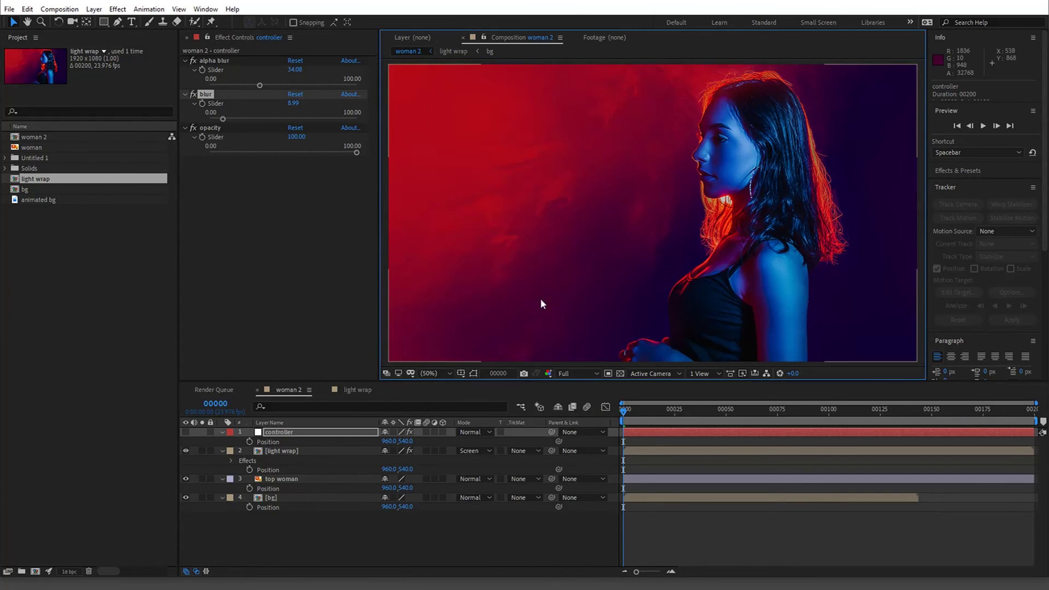
left_click(526, 312)
key("ctrl+space")
type("cam")
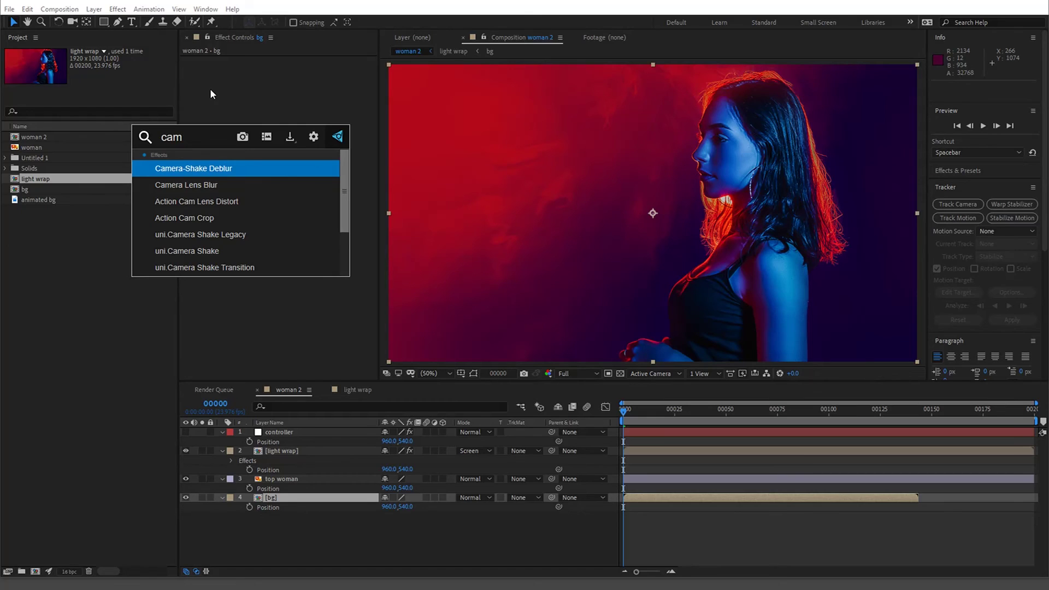
key("Down")
key("Return")
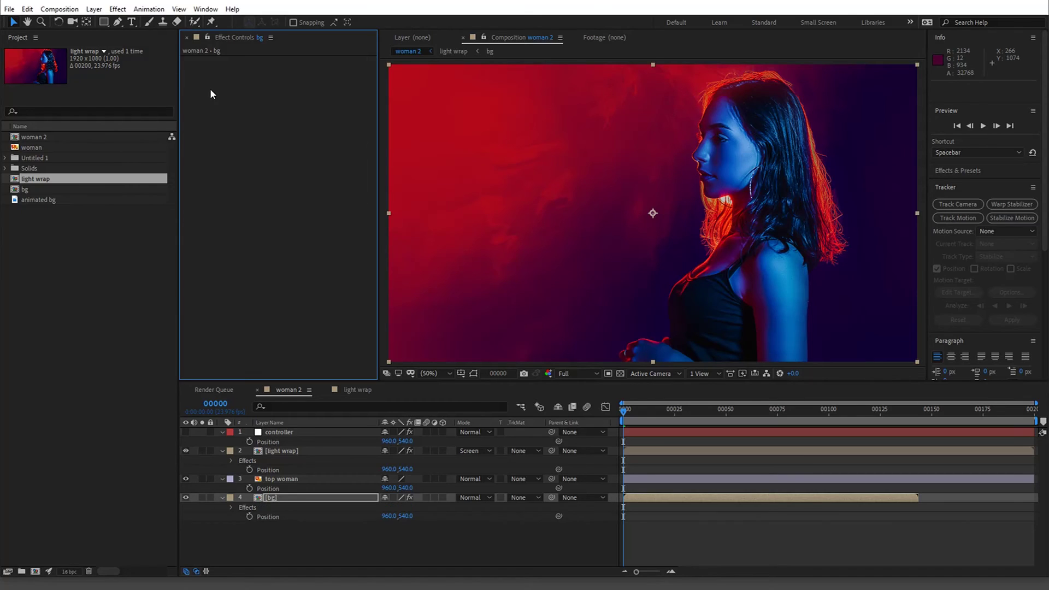
Open a second viewer beside the woman 2 composition viewer and enlarge its view to 50%.
left_click_drag(584, 303, 511, 339)
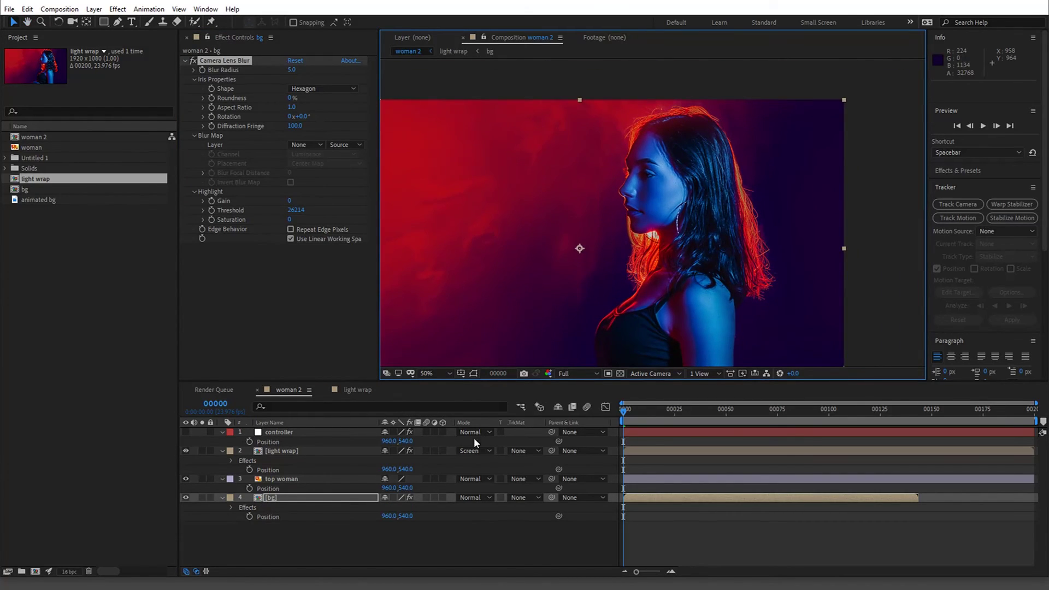
left_click(463, 80)
left_click(179, 9)
left_click(218, 22)
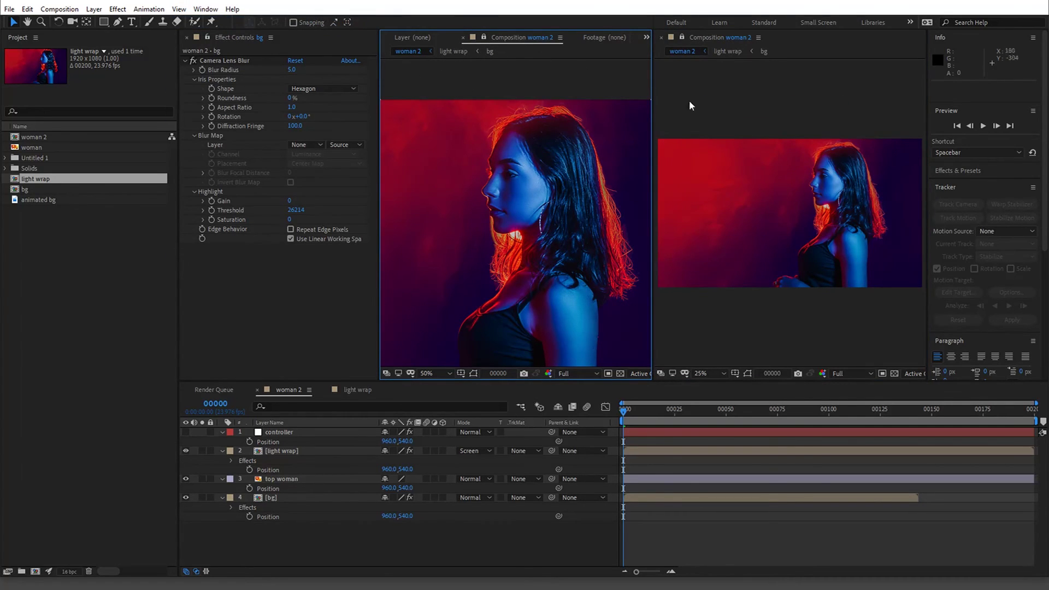
left_click(689, 37)
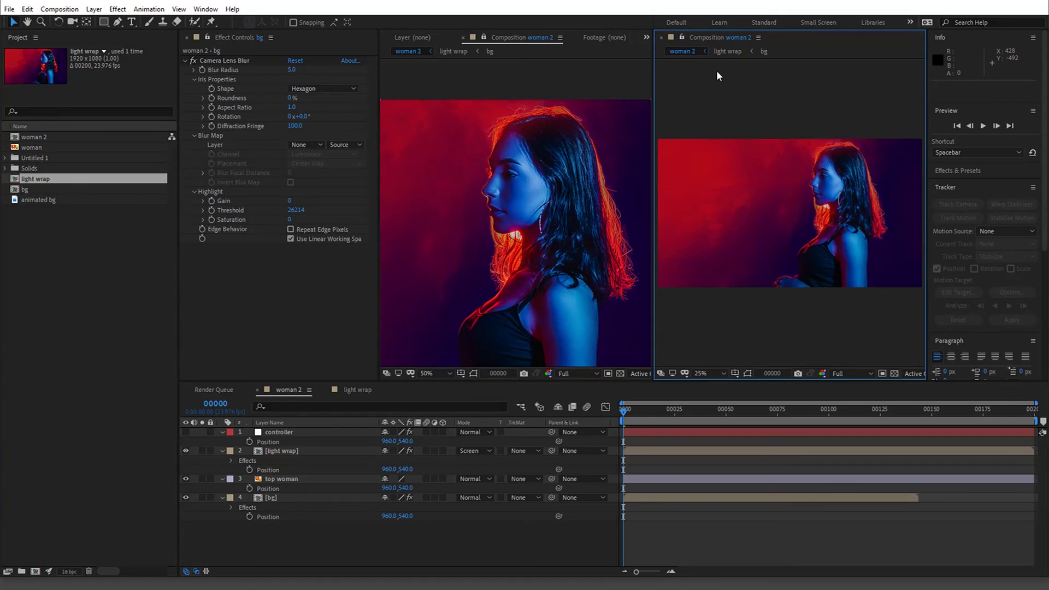
scroll(793, 218, "up", 2)
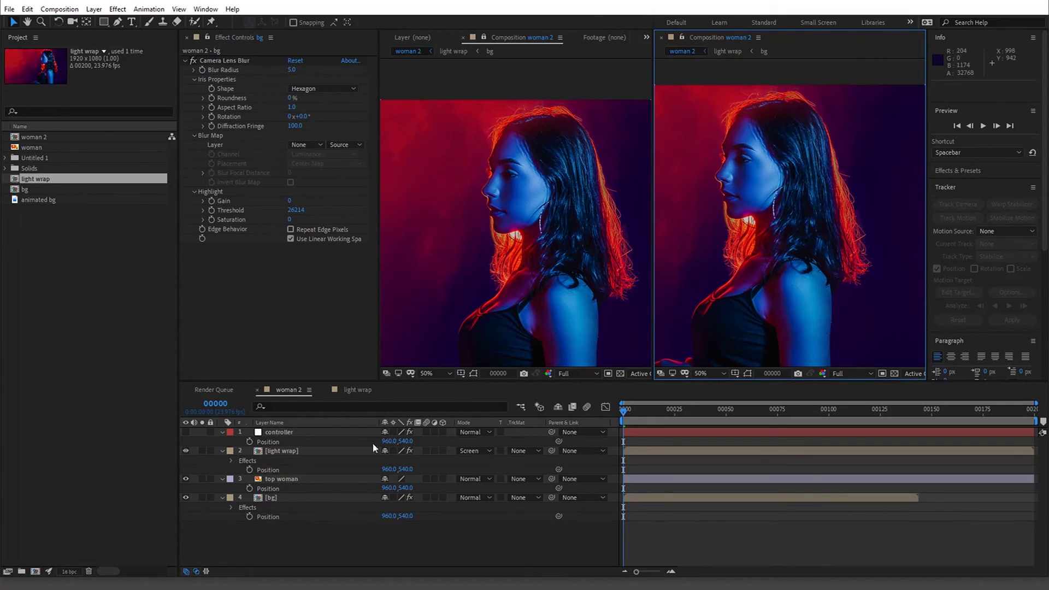
In the bg composition, shift the animated bg layer horizontally to position 752, 540 and preview the playback.
double_click(319, 496)
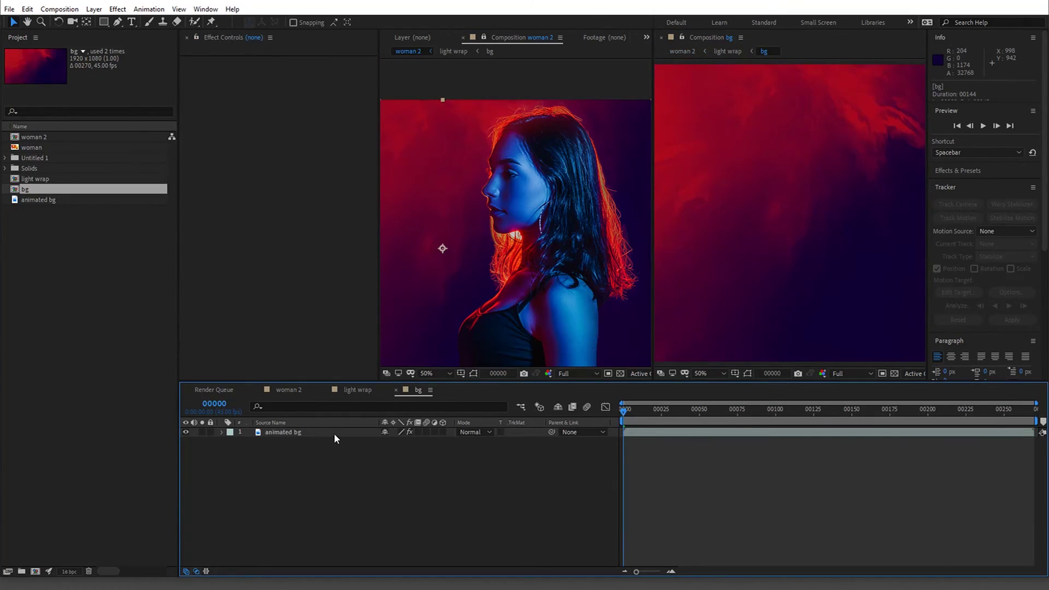
left_click(334, 432)
scroll(788, 274, "down", 4)
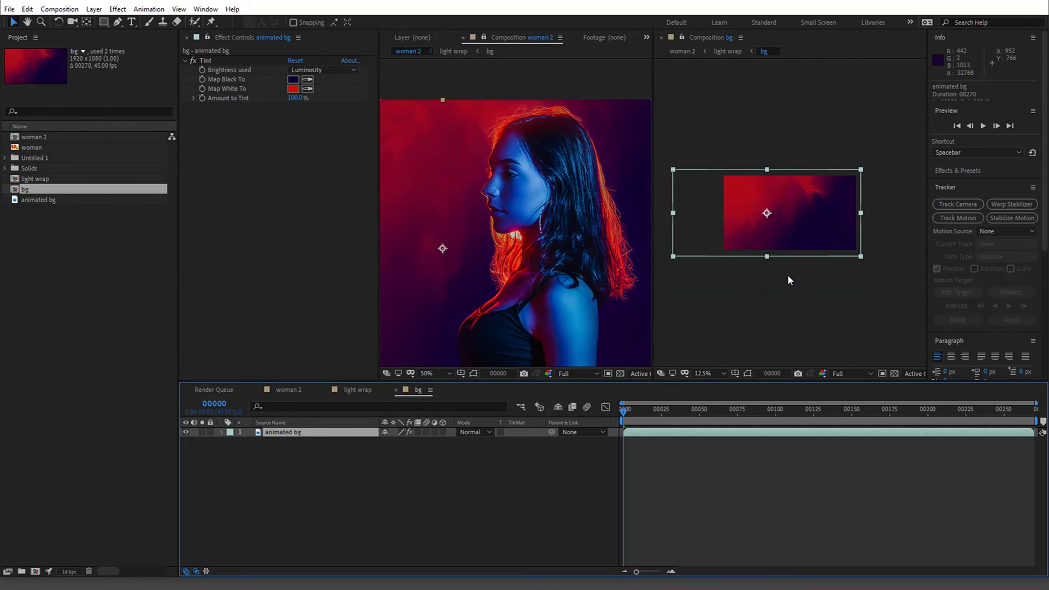
left_click(743, 238)
left_click_drag(743, 239, 755, 239)
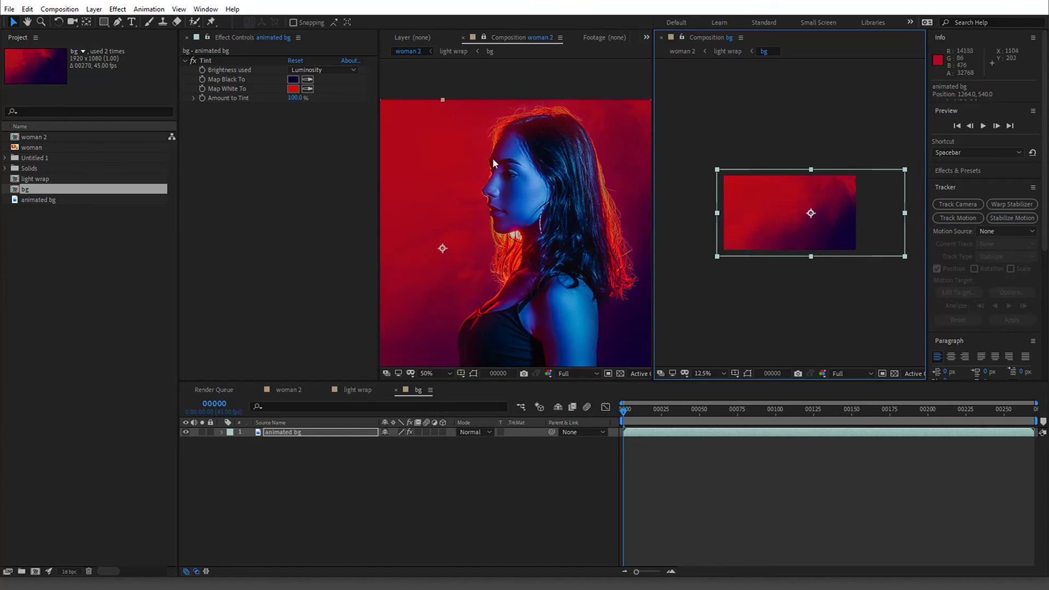
left_click_drag(781, 209, 734, 204)
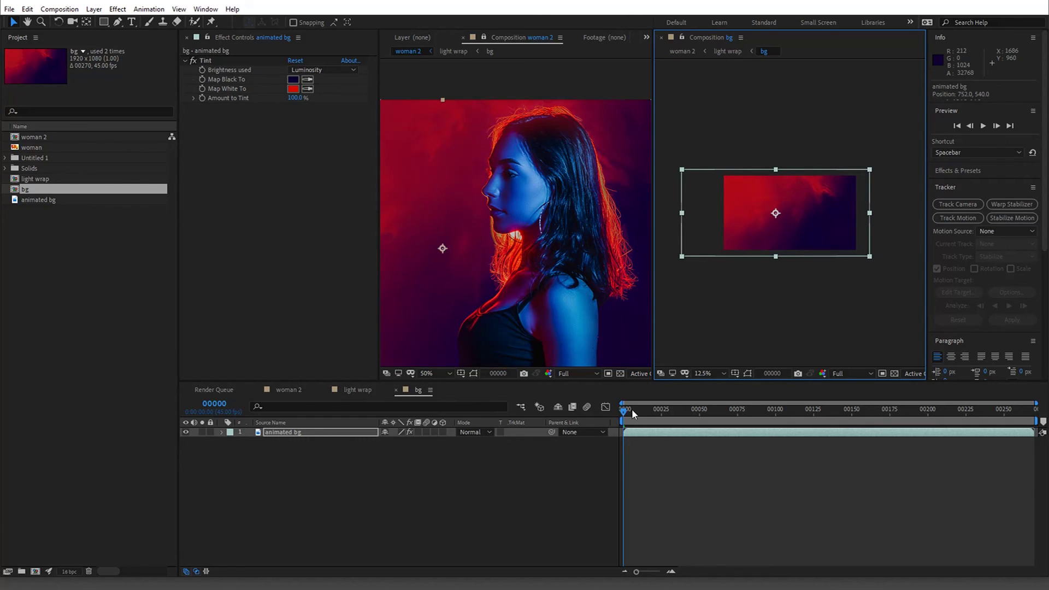
key("space")
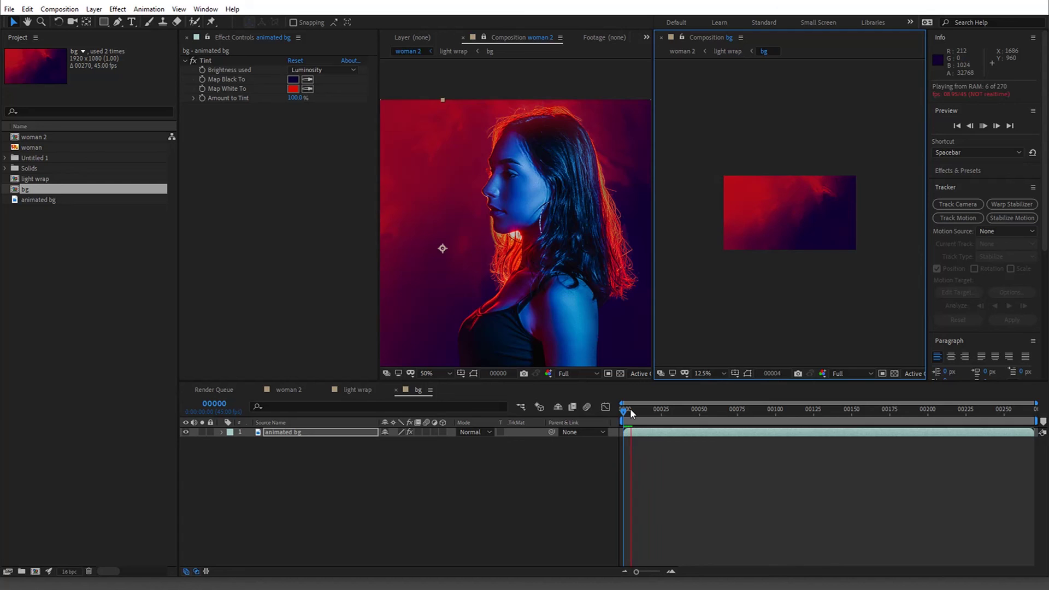